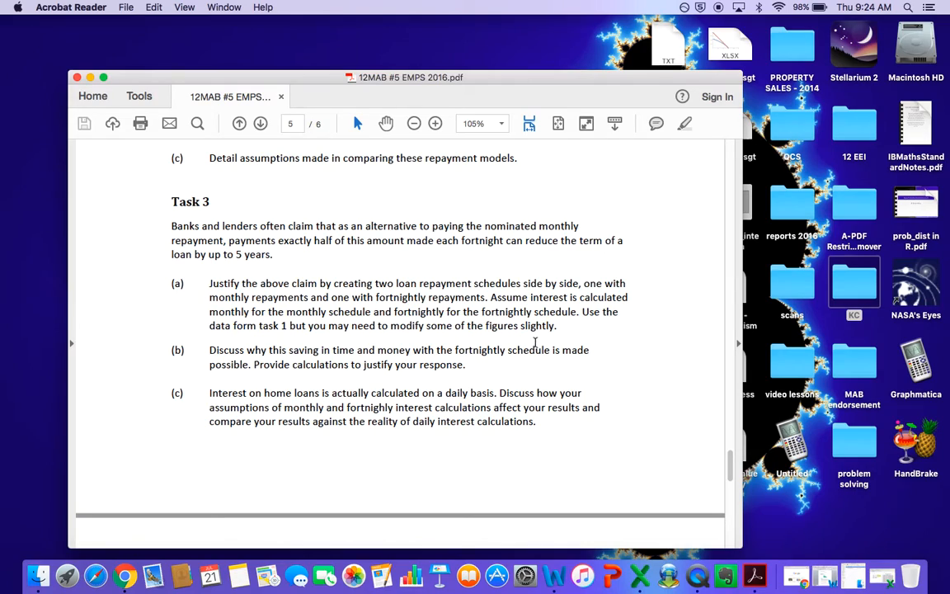
Switch to the Task 1 workbook in Excel and review the monthly repayment schedule and the 25 yr loan chart.
left_click(884, 582)
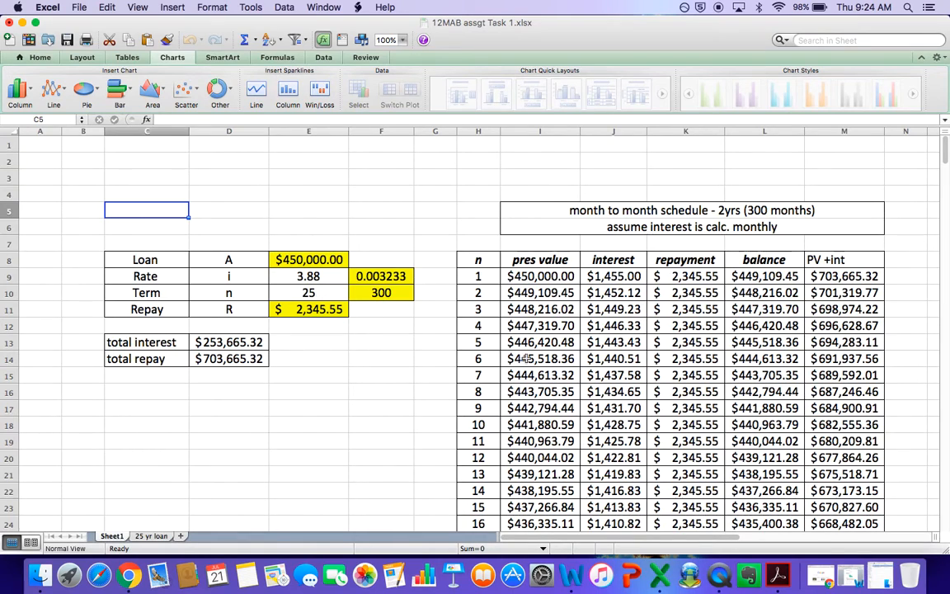
scroll(343, 436, "down", 3)
scroll(343, 436, "up", 3)
left_click(151, 536)
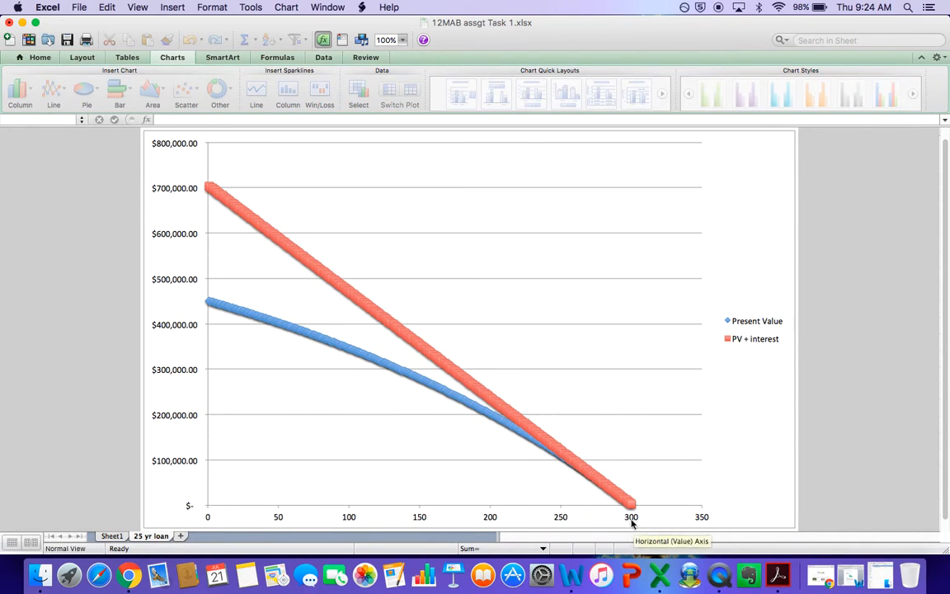
left_click(110, 537)
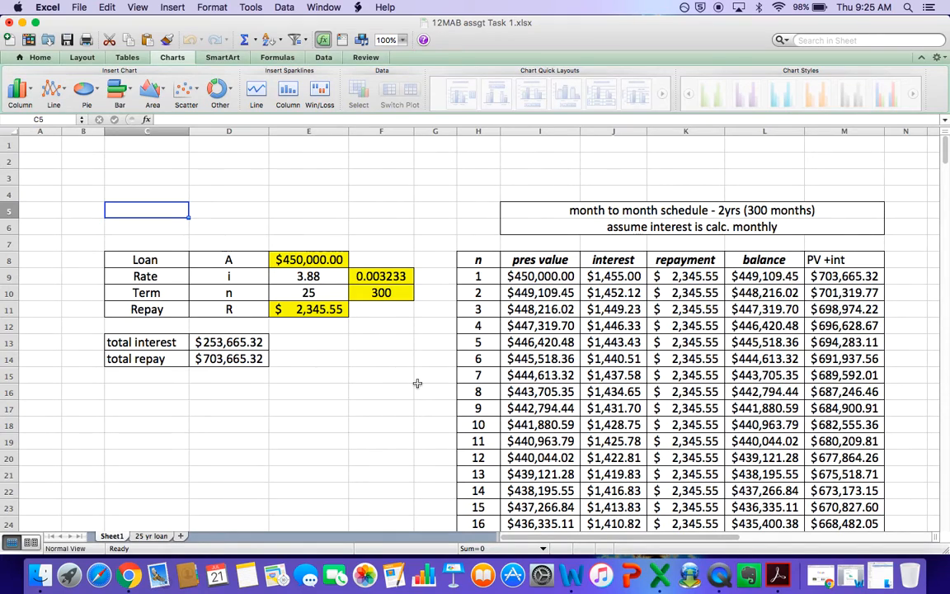
Copy the entire contents of Sheet1 into a new worksheet.
left_click(5, 130)
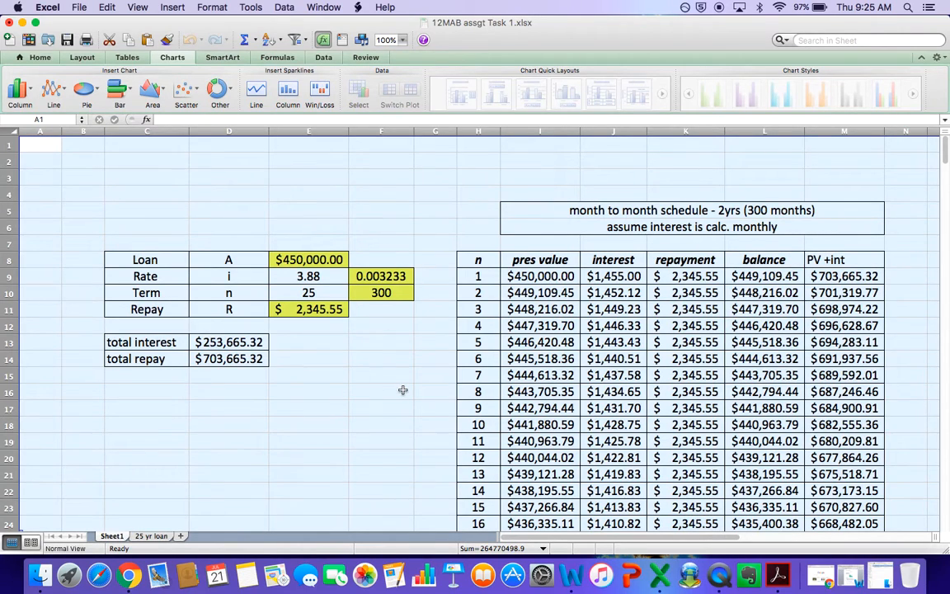
left_click(165, 224)
left_click(12, 130)
key("super+c")
left_click(180, 536)
key("super+v")
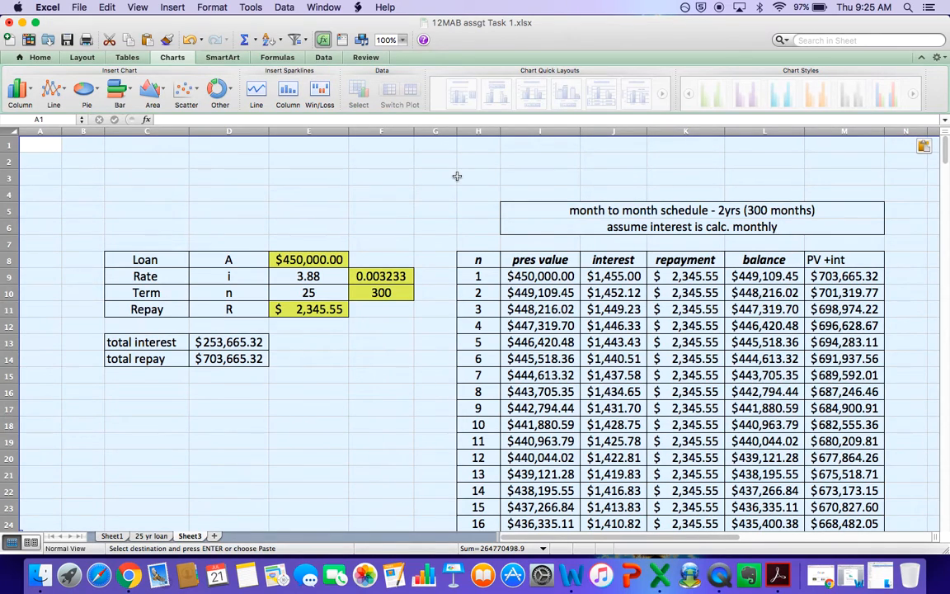
Set the font size of the whole copied sheet to 16.
left_click(40, 56)
left_click(193, 85)
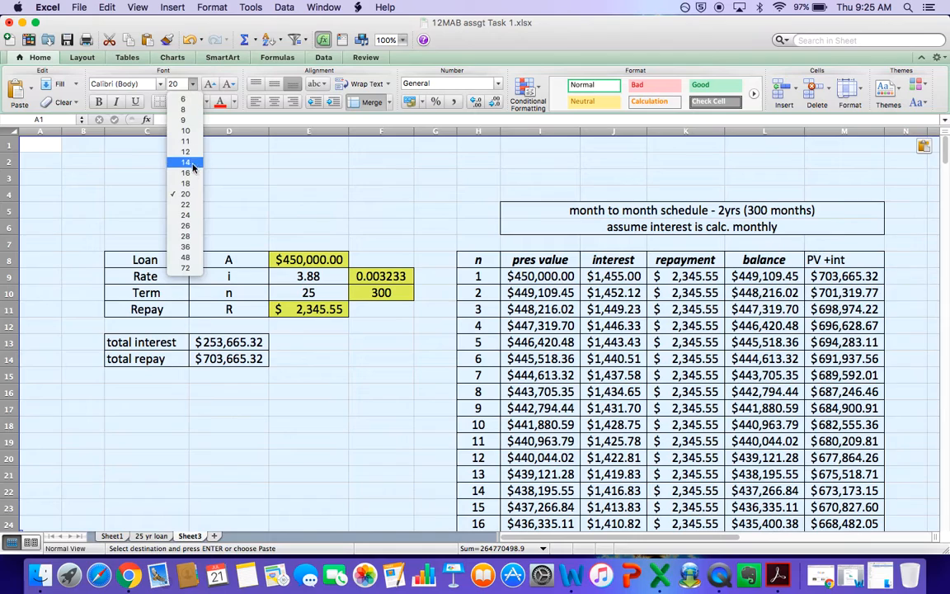
left_click(188, 172)
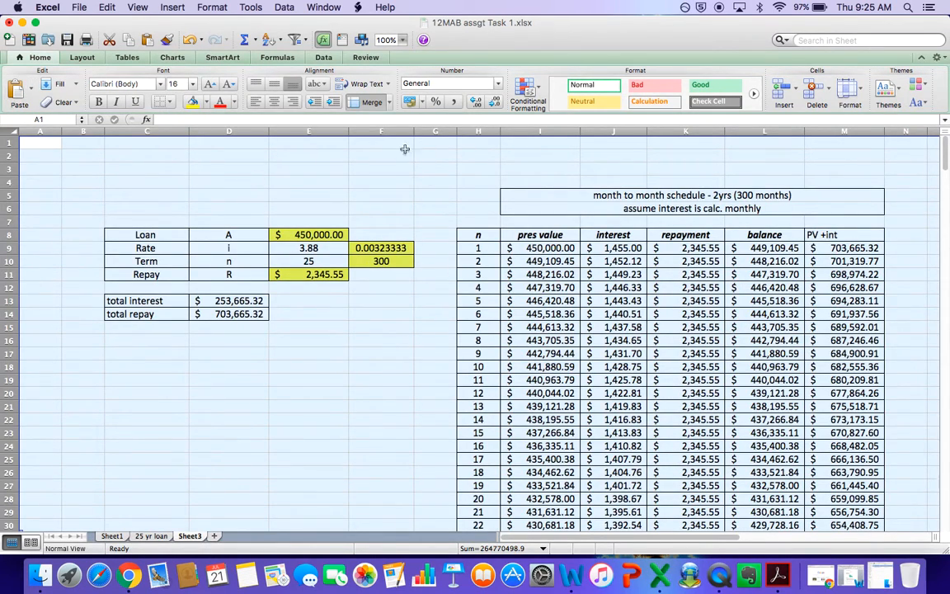
left_click_drag(416, 134, 356, 133)
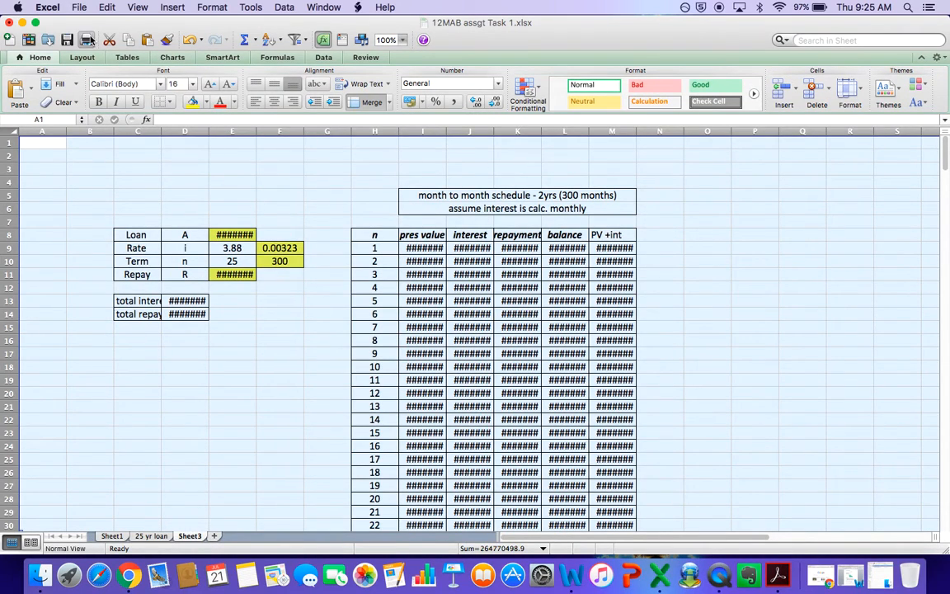
left_click(189, 38)
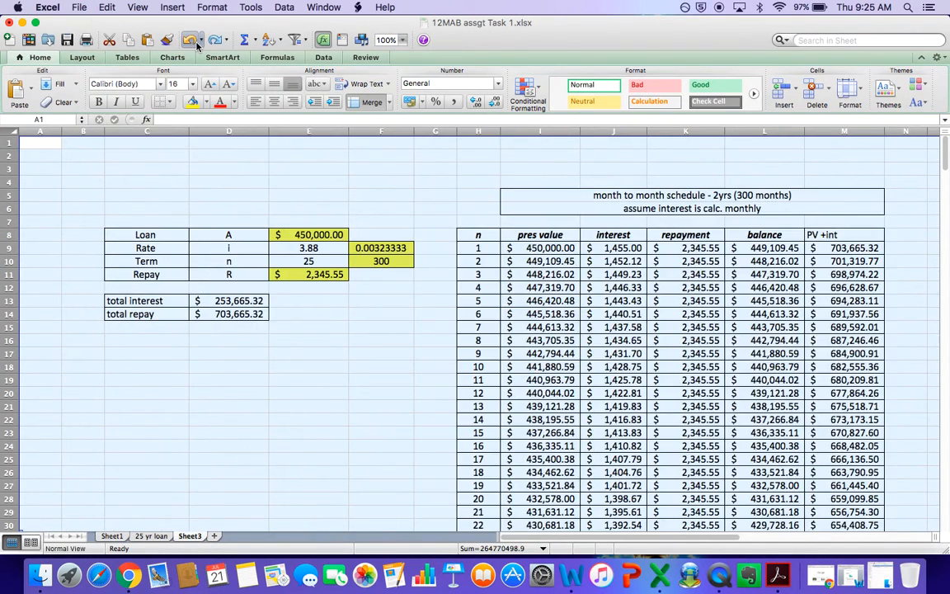
left_click(382, 303)
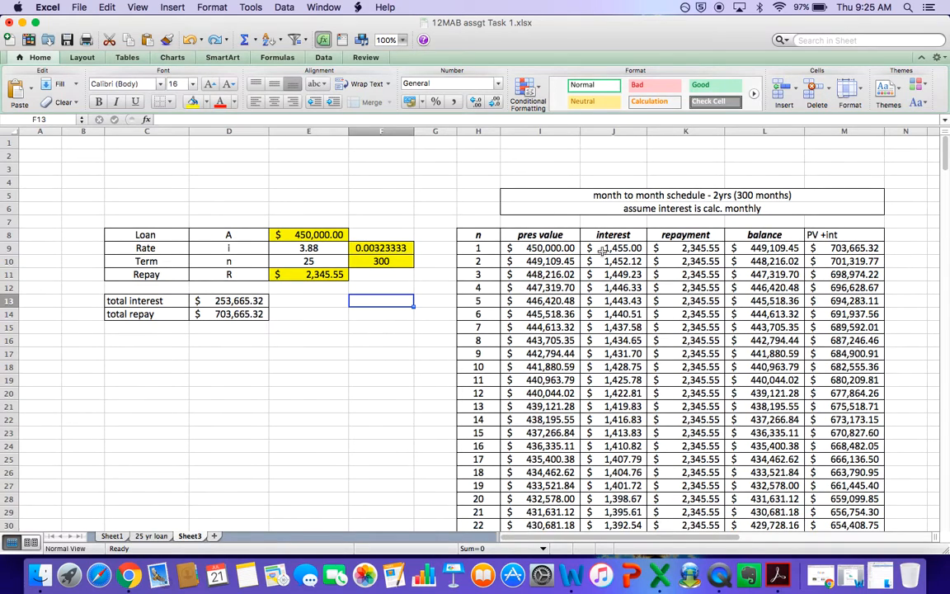
Narrow columns A to F so the loan details table takes up less width beside the schedule.
left_click_drag(104, 131, 27, 130)
left_click_drag(125, 132, 117, 134)
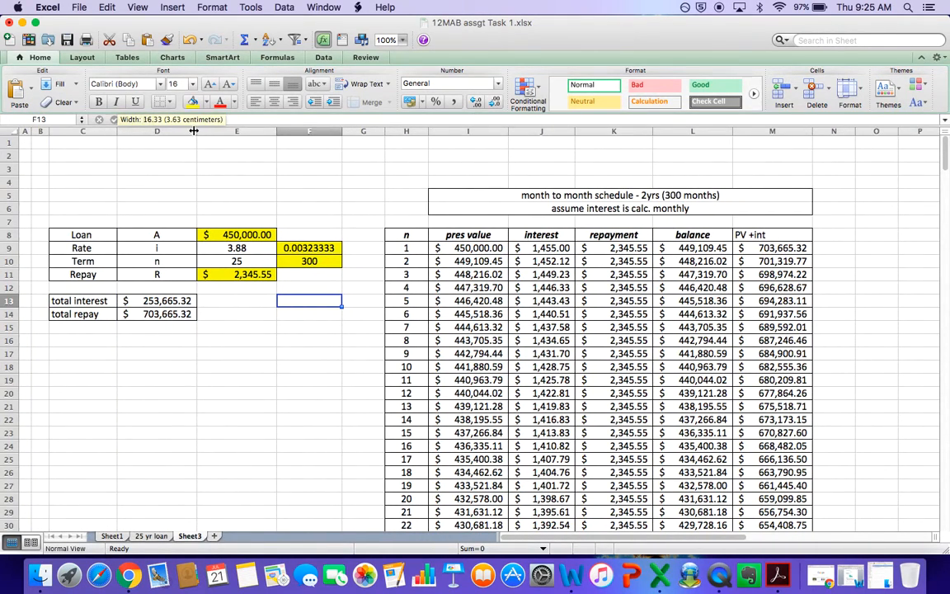
left_click_drag(193, 131, 187, 132)
mouse_move(266, 132)
left_mouse_down()
mouse_move(223, 132)
mouse_move(254, 131)
left_mouse_up()
left_click_drag(320, 132, 310, 131)
left_click(303, 394)
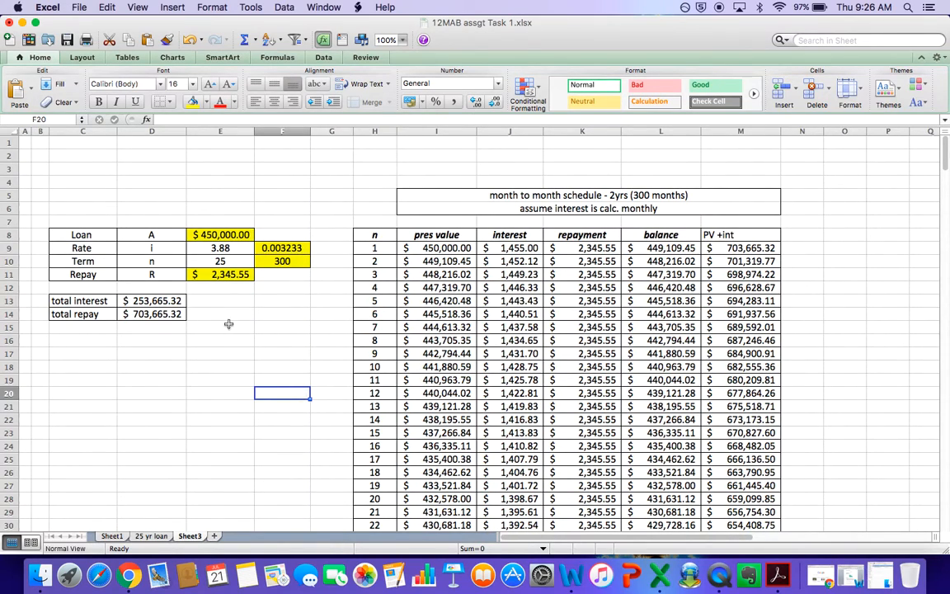
Label the loan details table "monthly" in C6 and enter the heading "f'nightly" in C17.
left_click(76, 211)
type("monthly")
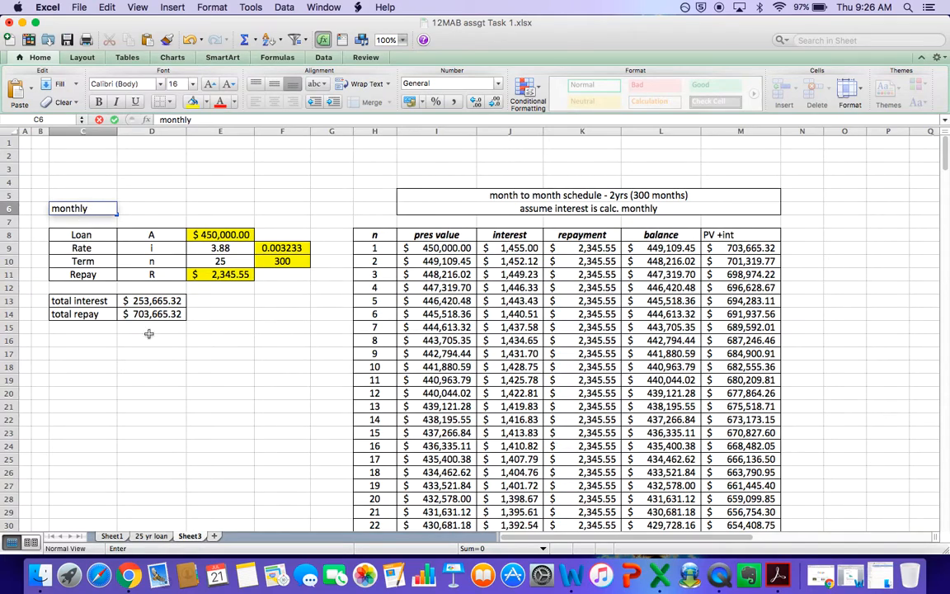
left_click(170, 362)
left_click(67, 357)
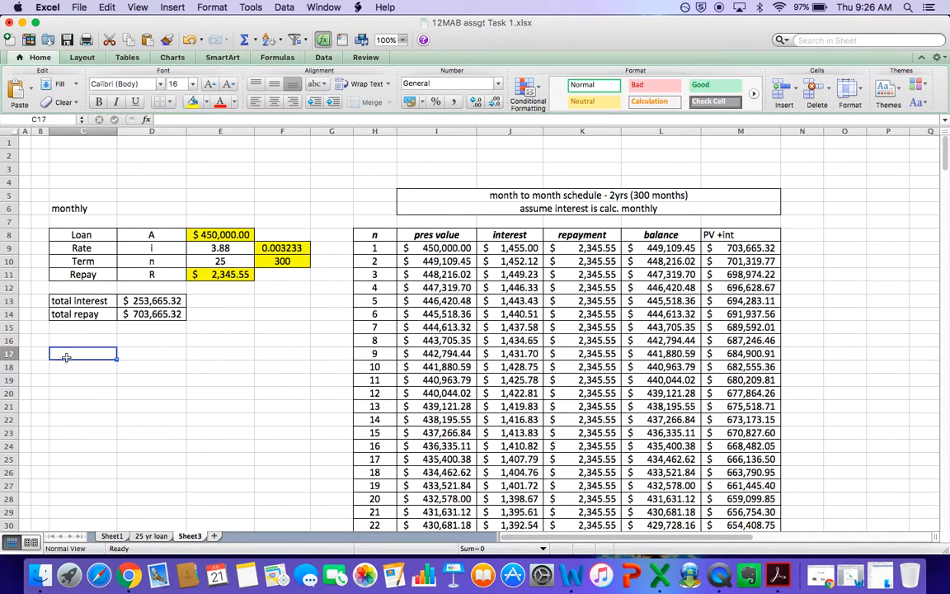
type("f'nightly")
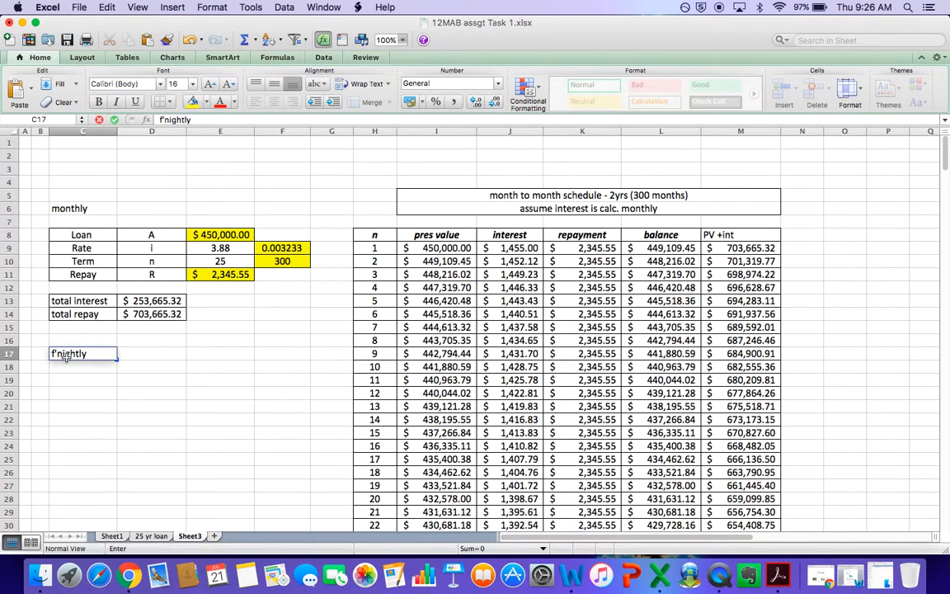
left_click(142, 434)
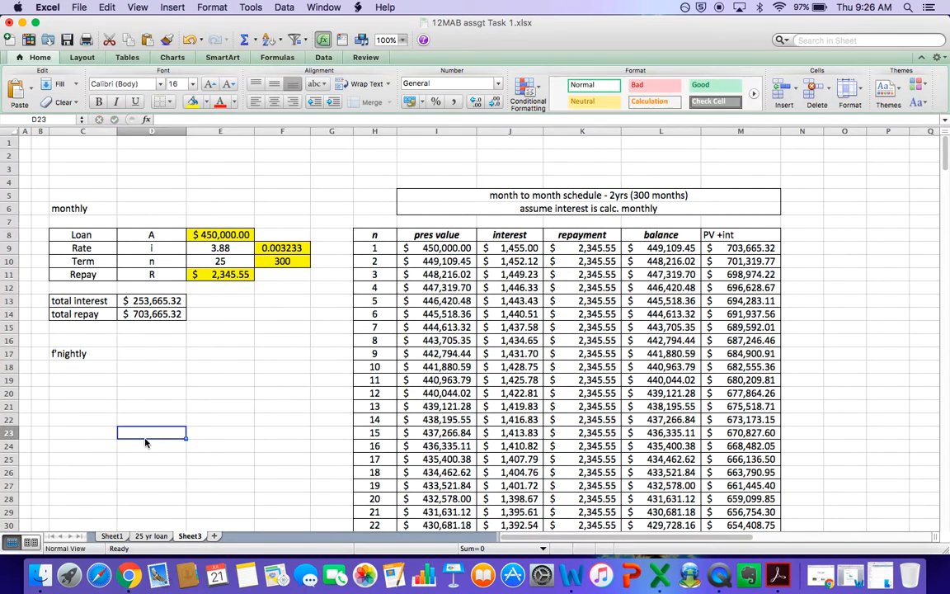
Copy the monthly loan details in C8:F11 to C19, below the f'nightly heading.
left_click_drag(66, 238, 268, 275)
key("super+c")
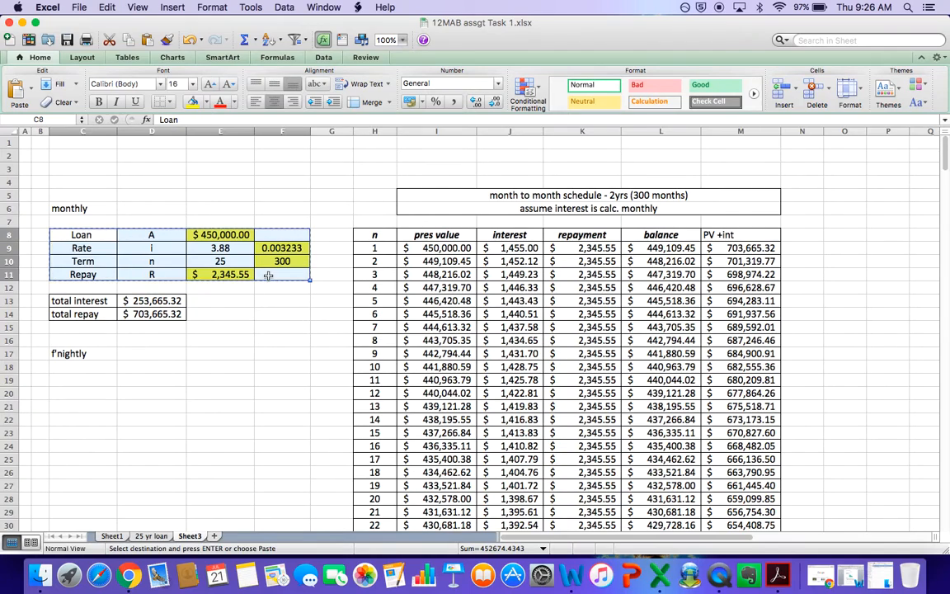
left_click(71, 379)
key("super+v")
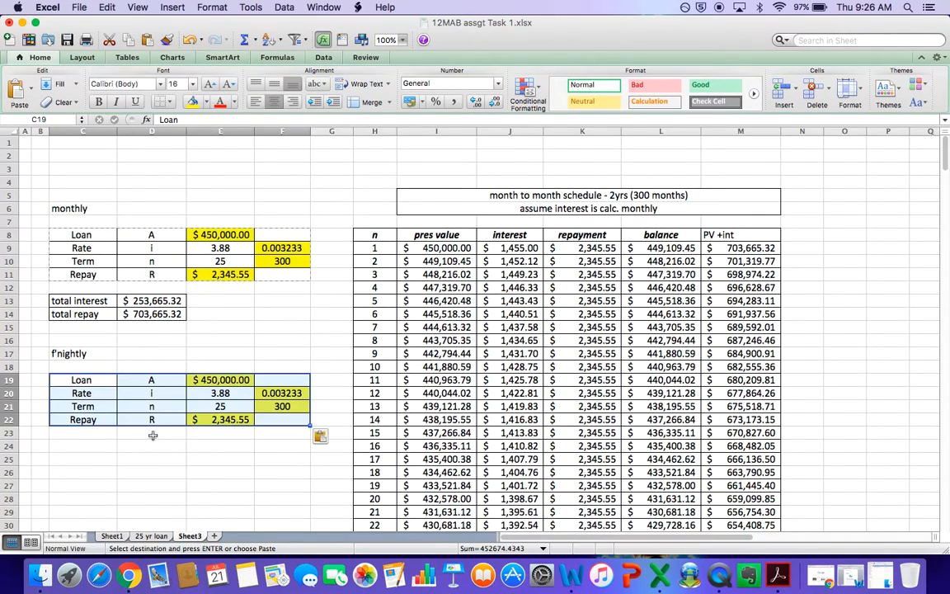
left_click(219, 443)
left_click(221, 375)
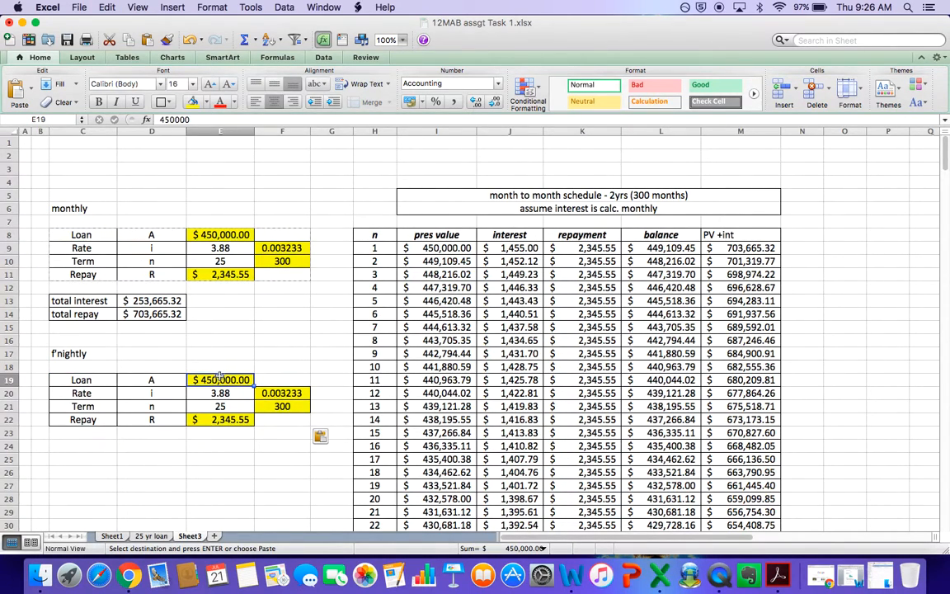
Change the fortnightly interest rate formula in F20 to =E20/2600.
double_click(272, 394)
key("BackSpace")
key("BackSpace")
key("BackSpace")
key("BackSpace")
type("2600")
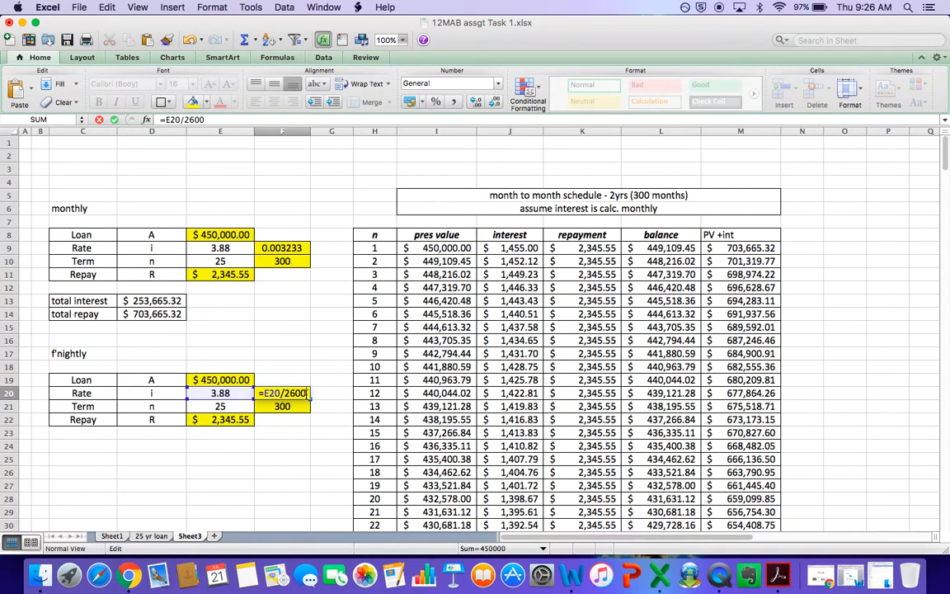
key("Return")
left_click(290, 447)
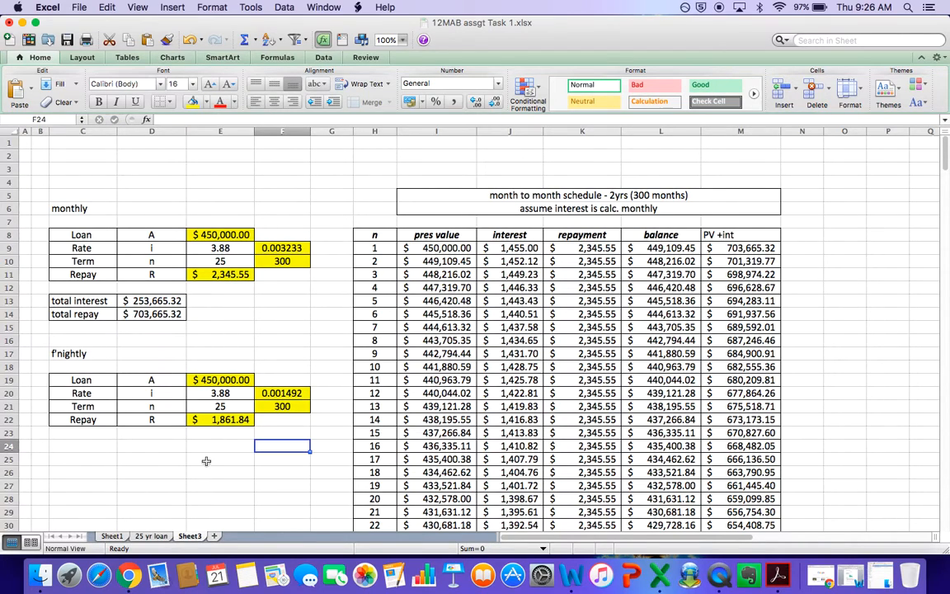
Calculate the number of fortnights in a year in D26 with =365/14, and clear the cell again.
left_click(141, 469)
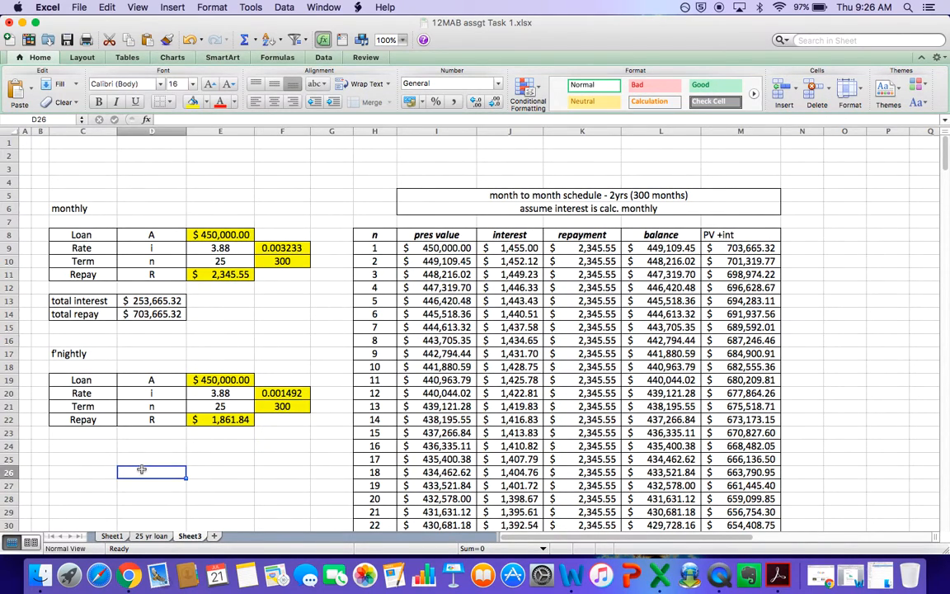
type("=")
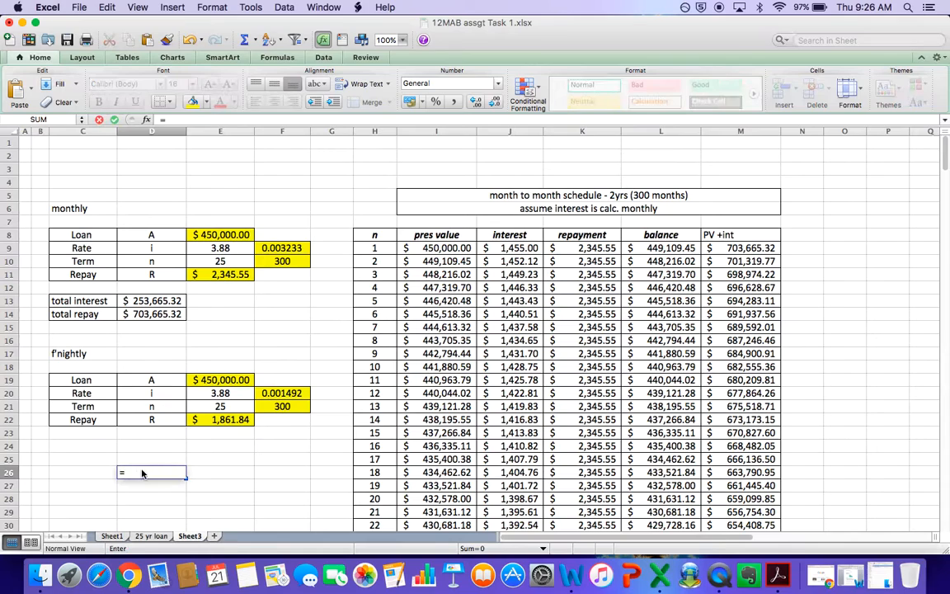
type("365")
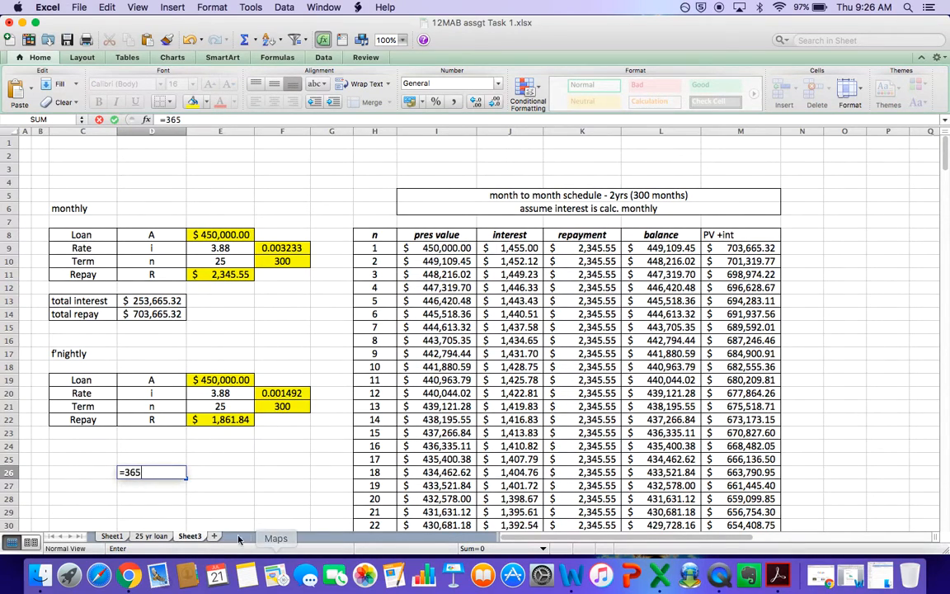
type("/14")
key("Return")
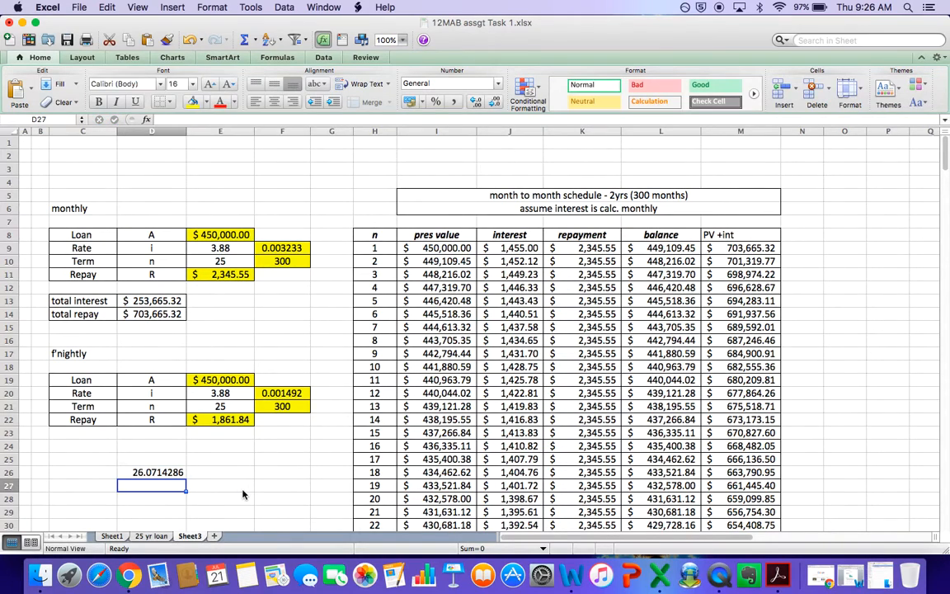
left_click(170, 472)
key("Delete")
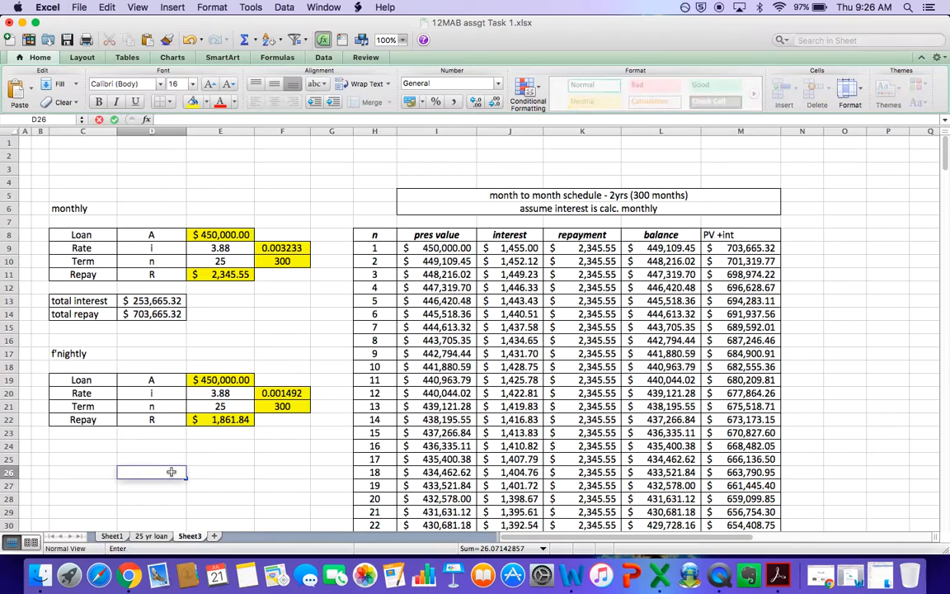
left_click(259, 473)
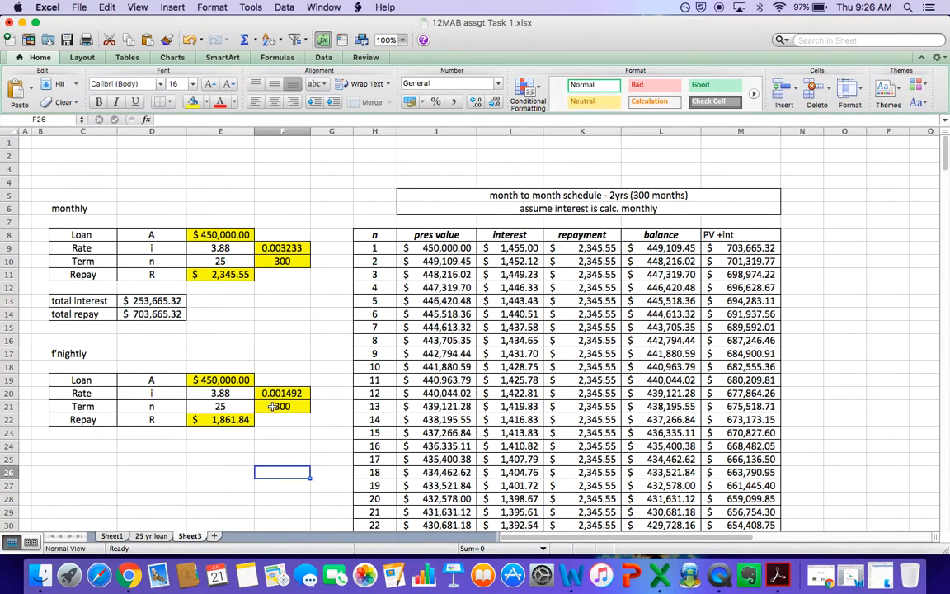
Clear the fortnightly term in years in E21 and the number of periods in F21.
left_click(67, 353)
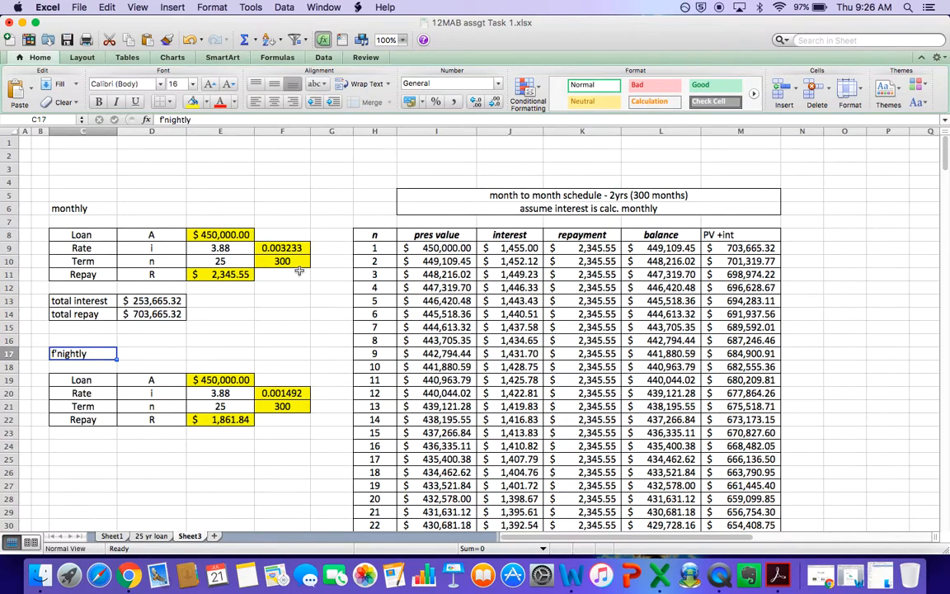
left_click(216, 405)
left_click(269, 406)
left_click(232, 407)
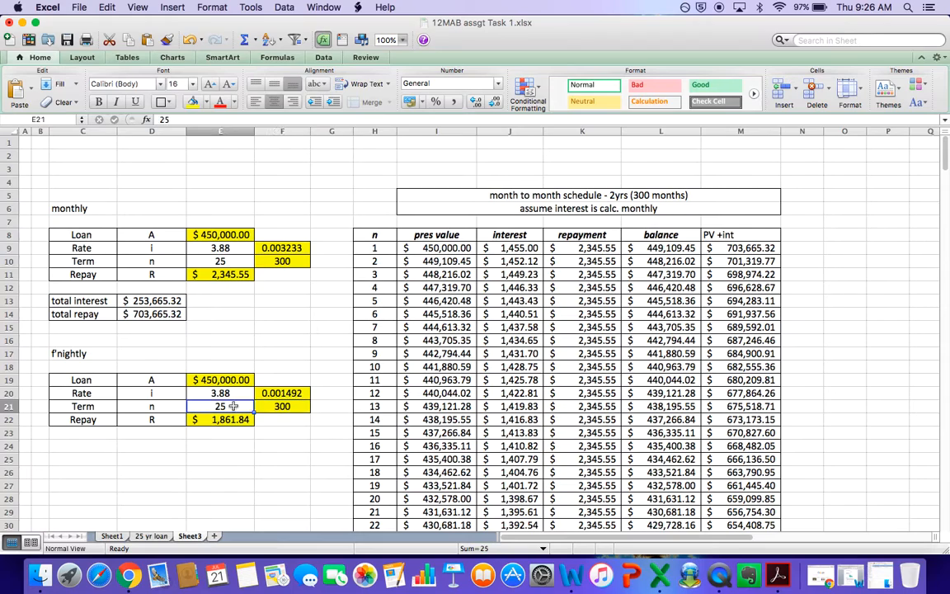
key("BackSpace")
left_click(289, 407)
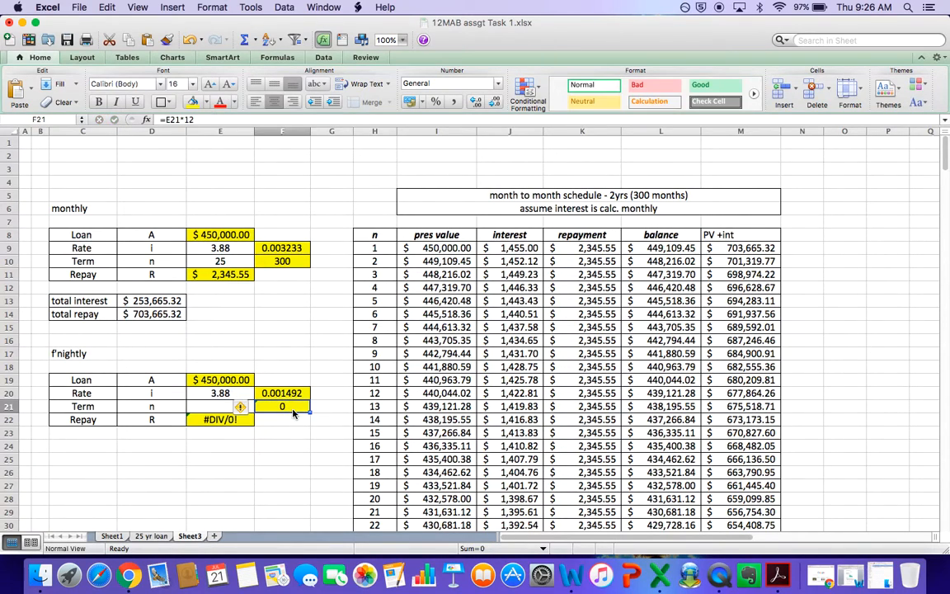
key("BackSpace")
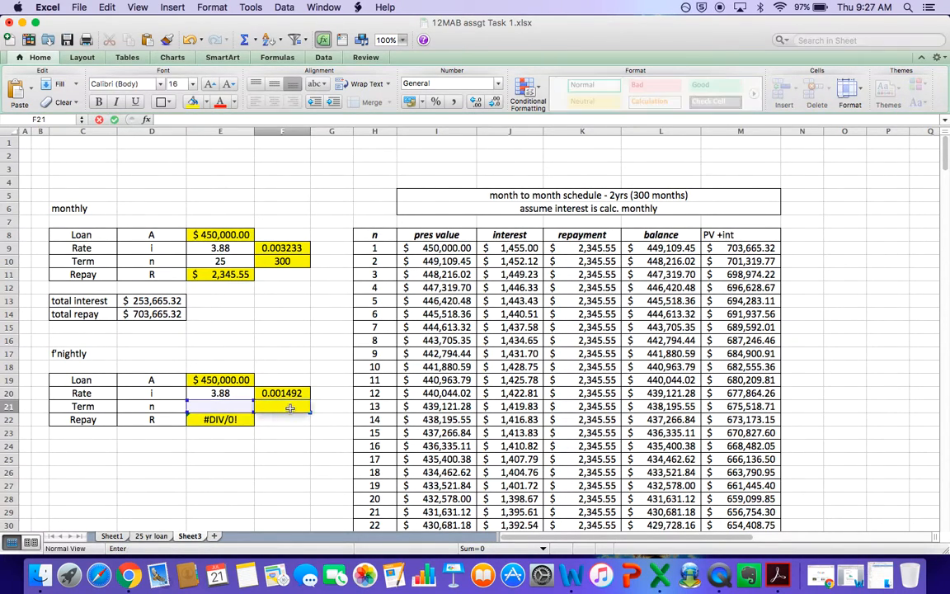
left_click(279, 558)
left_click(237, 404)
left_click(285, 406)
Replace the fortnightly repayment in E22 with half the monthly repayment, using =E11/2.
left_click(242, 422)
key("BackSpace")
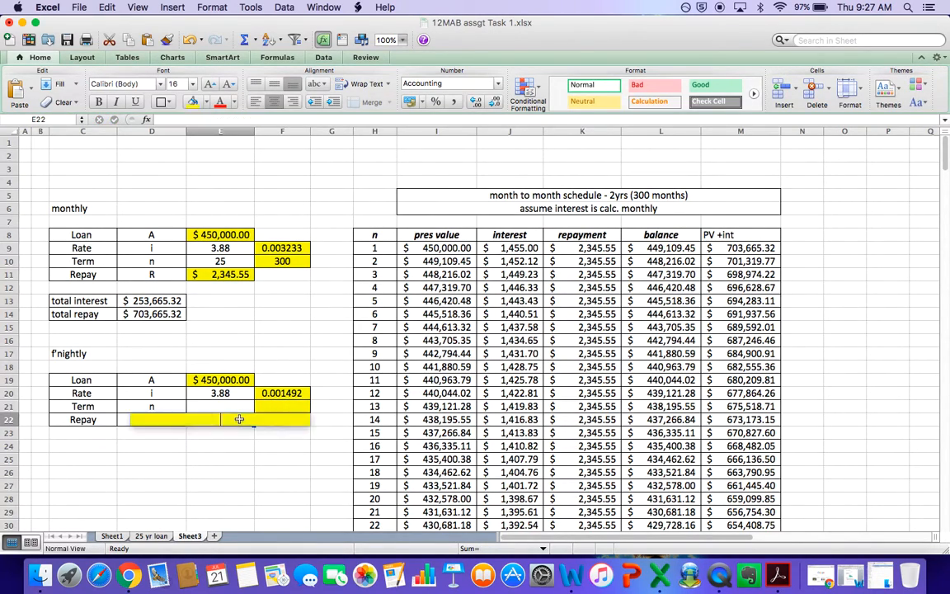
left_click(253, 446)
left_click(249, 420)
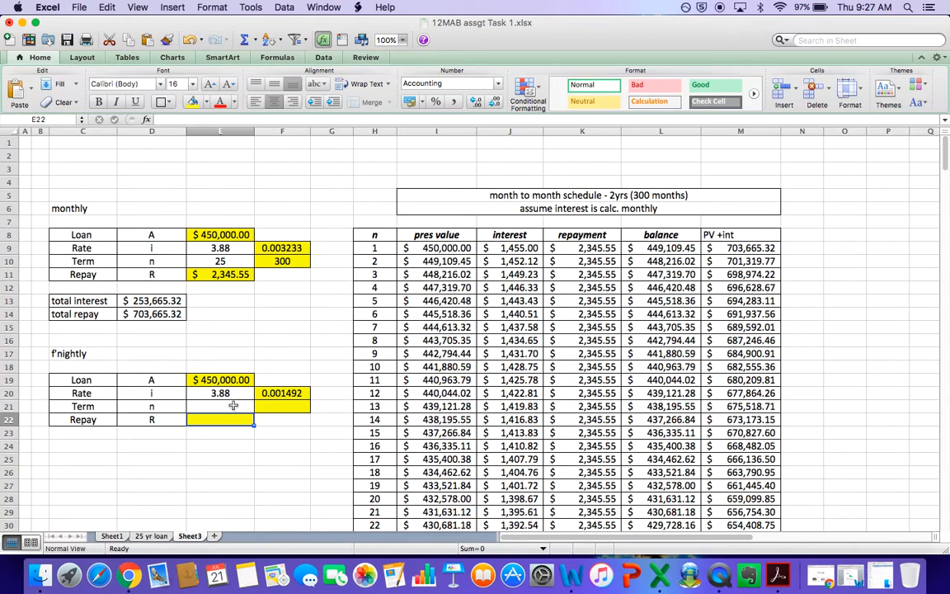
left_click(237, 277)
left_click(239, 419)
type("=")
left_click(235, 278)
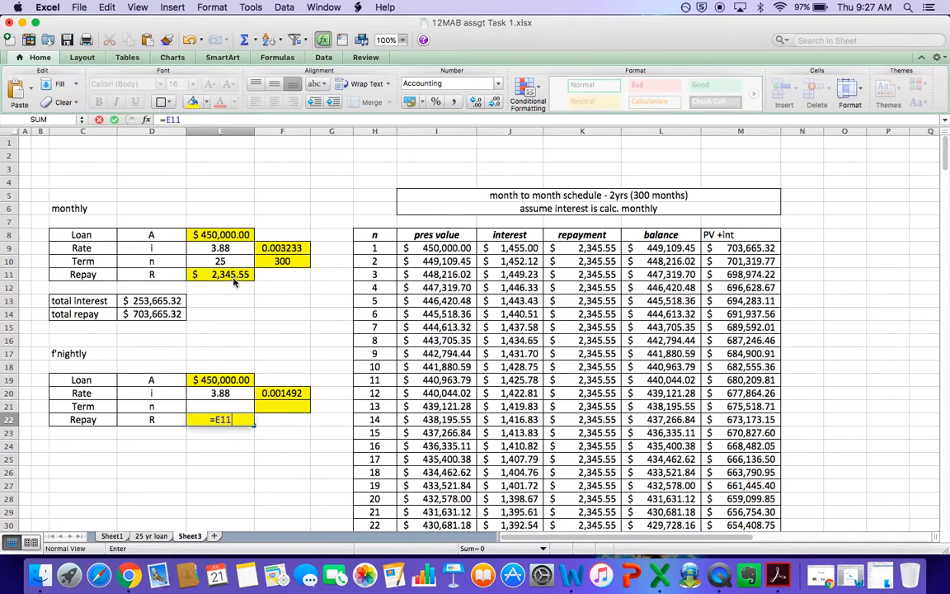
type("/2")
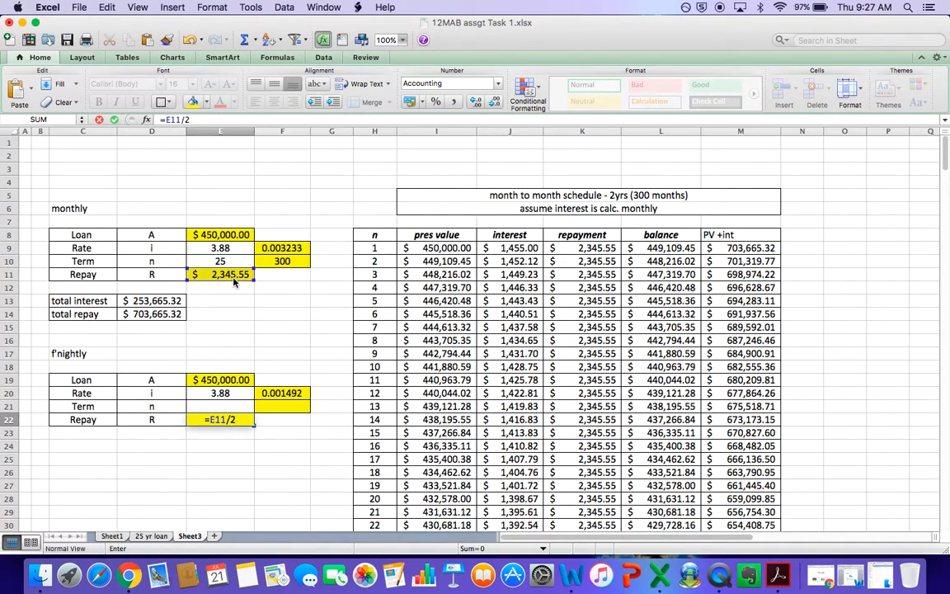
left_click(273, 462)
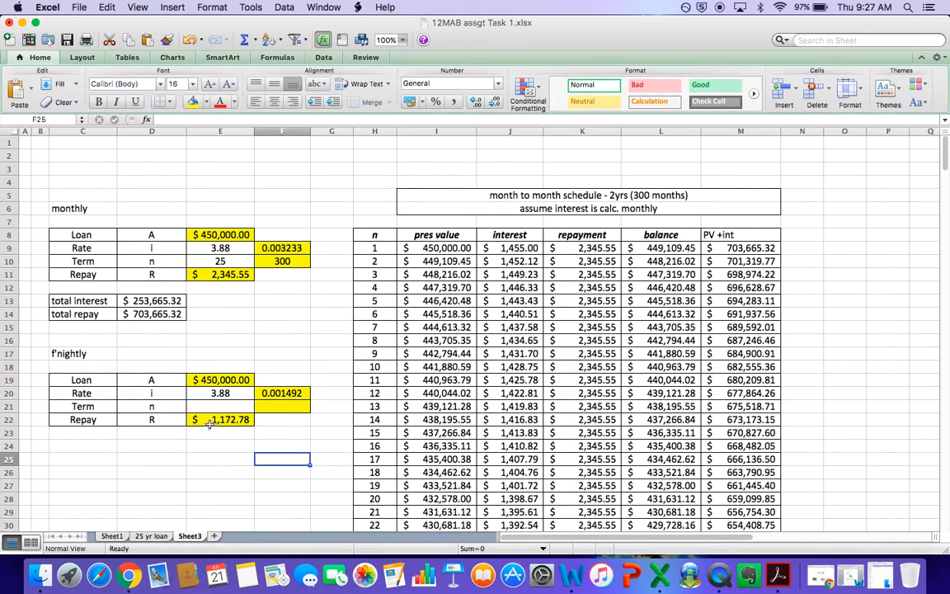
Calculate the number of weeks in a year in D25 with =365/7.
left_click(149, 462)
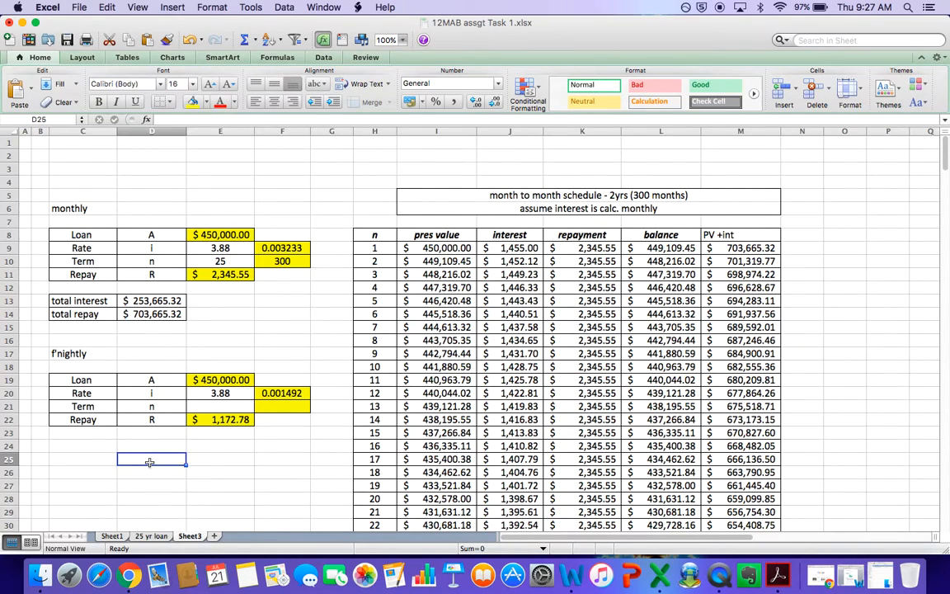
type("=")
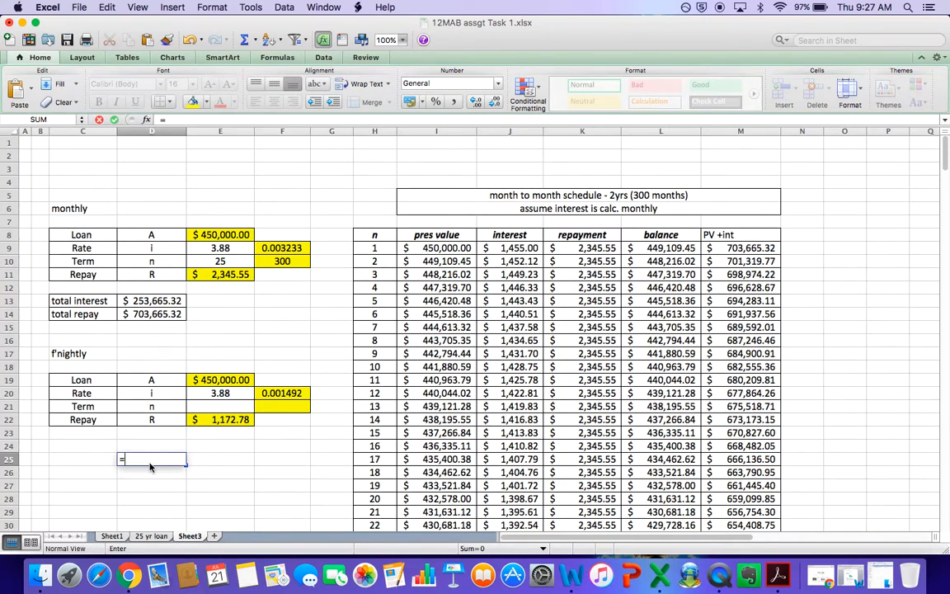
type("365/7")
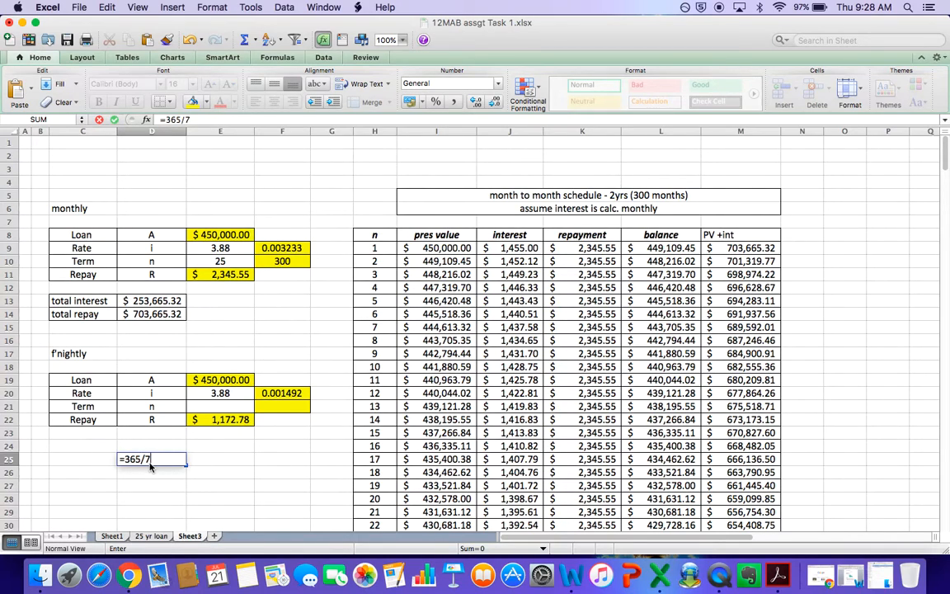
key("Return")
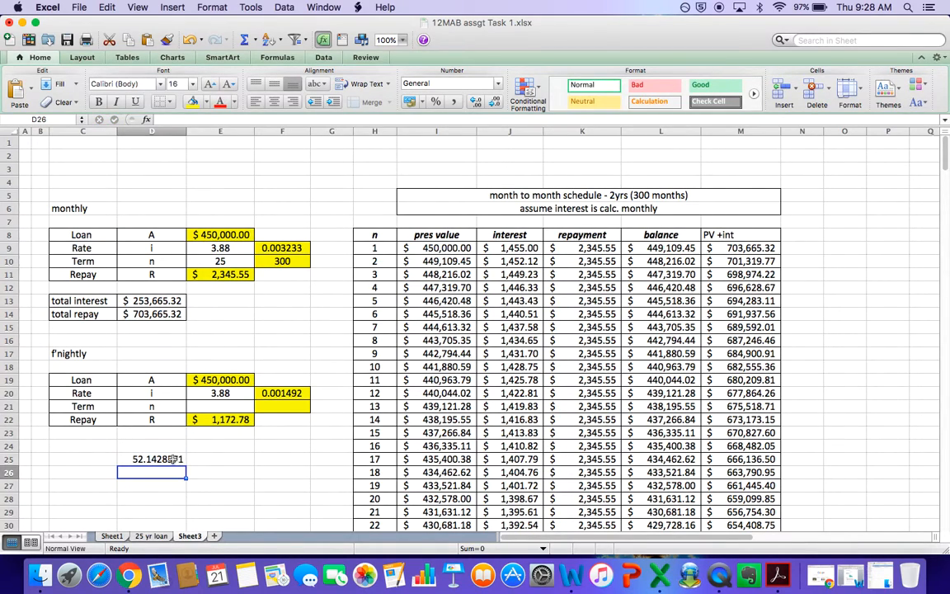
left_click(174, 459)
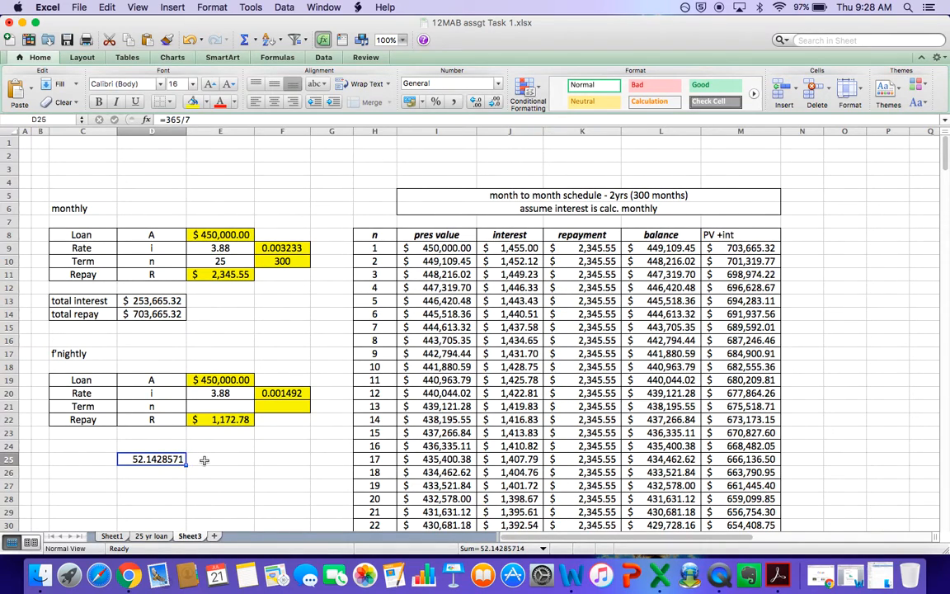
Calculate the average number of weeks in a month in E25 with =D25/12.
left_click(204, 460)
type("=")
left_click(162, 464)
type("/12")
key("Return")
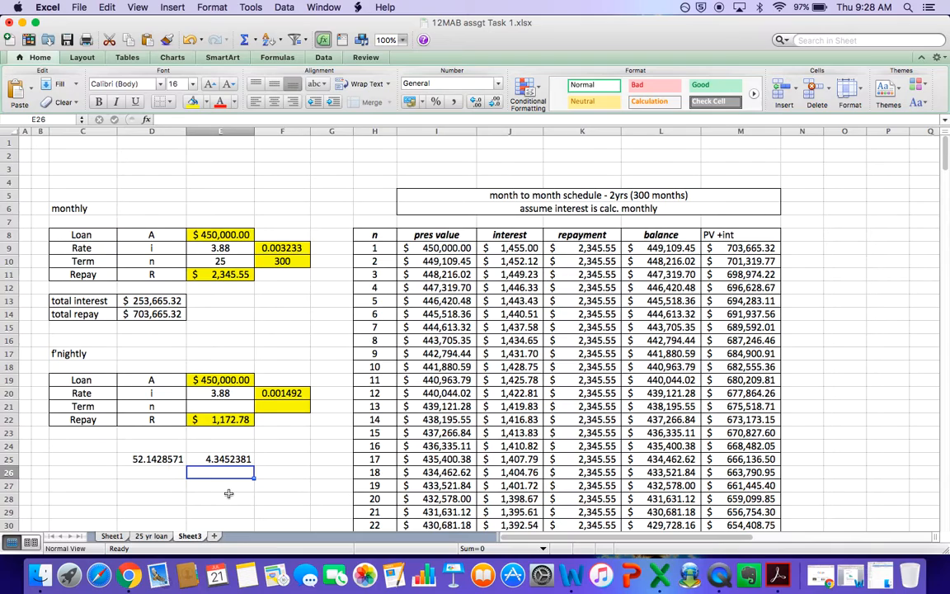
left_click(224, 496)
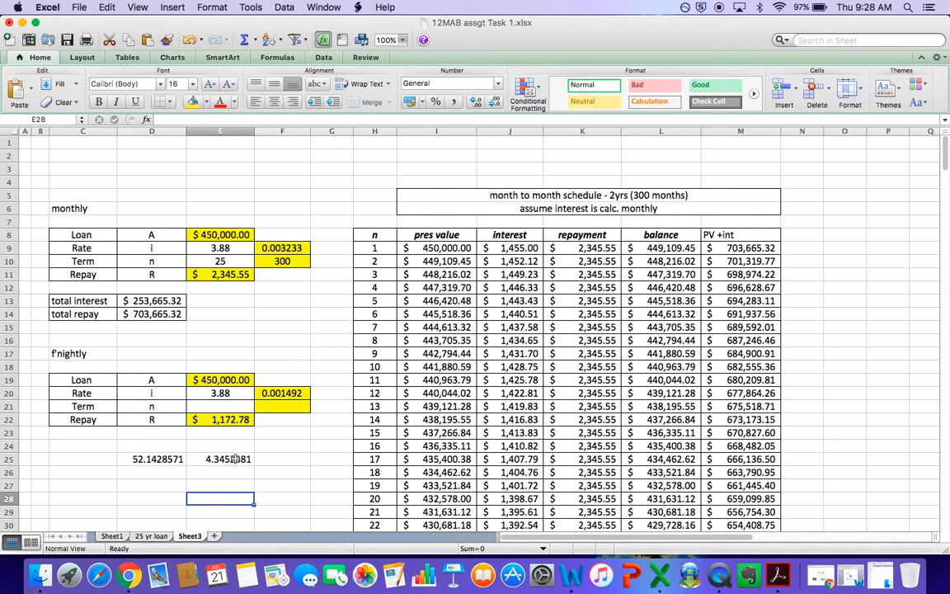
Calculate the average number of fortnights in a month in F25 with =E25/2.
left_click(278, 459)
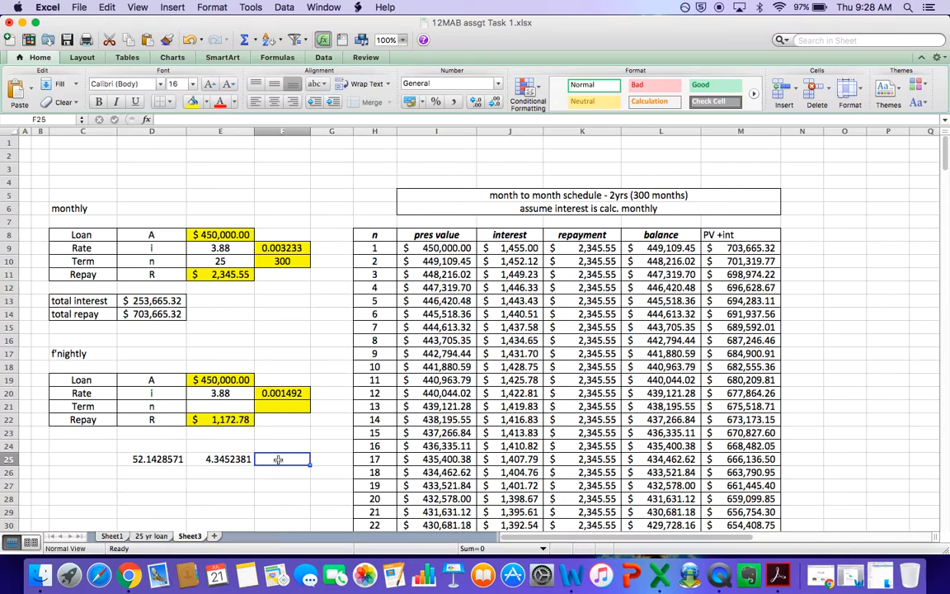
type("=")
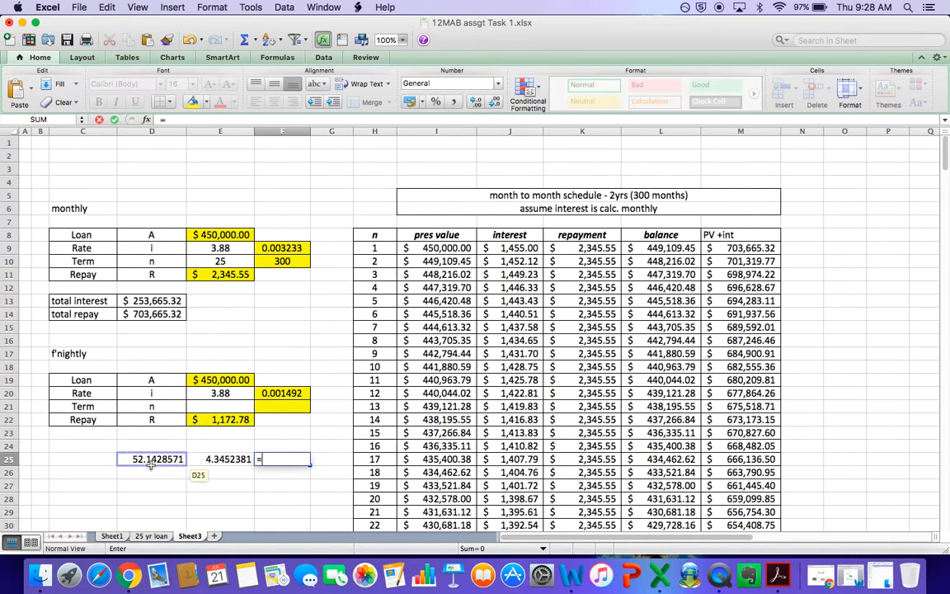
left_click(230, 463)
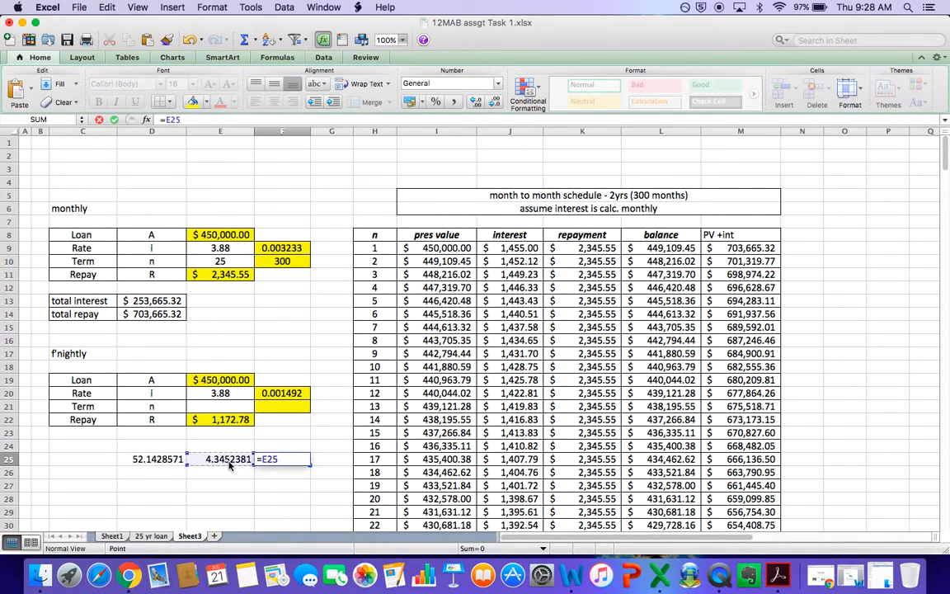
type("2")
key("Return")
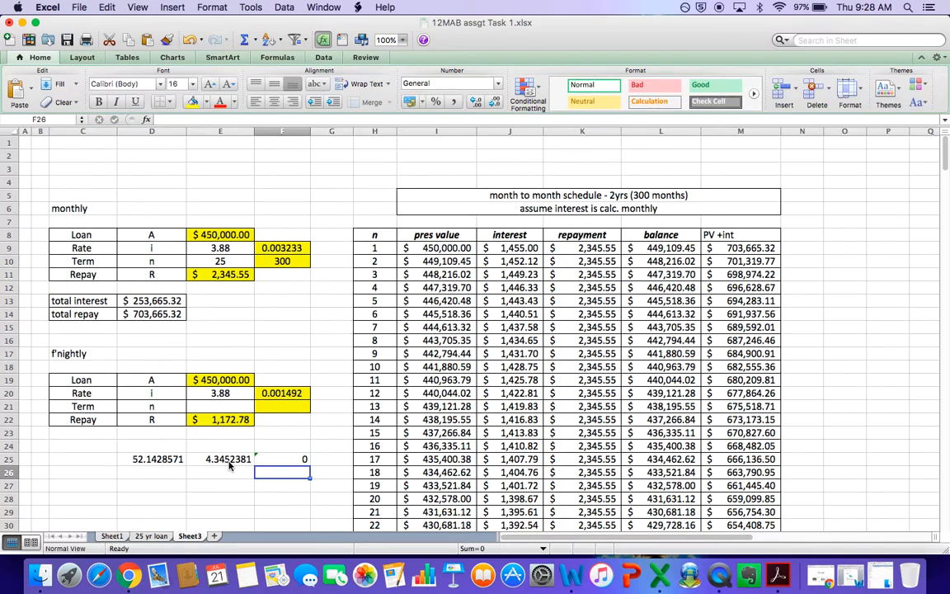
left_click(284, 454)
double_click(284, 456)
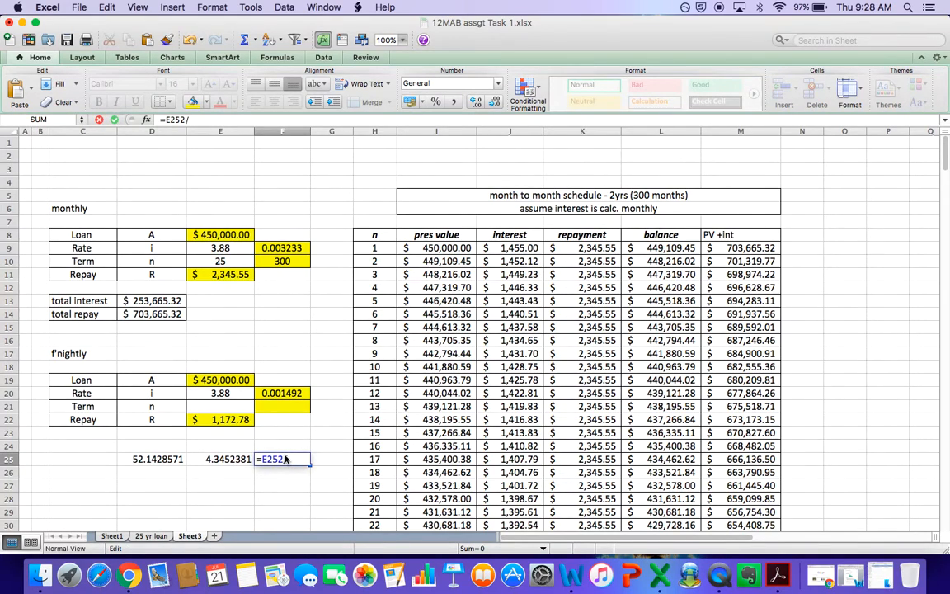
key("BackSpace")
key("BackSpace")
key("BackSpace")
type("/2")
key("Return")
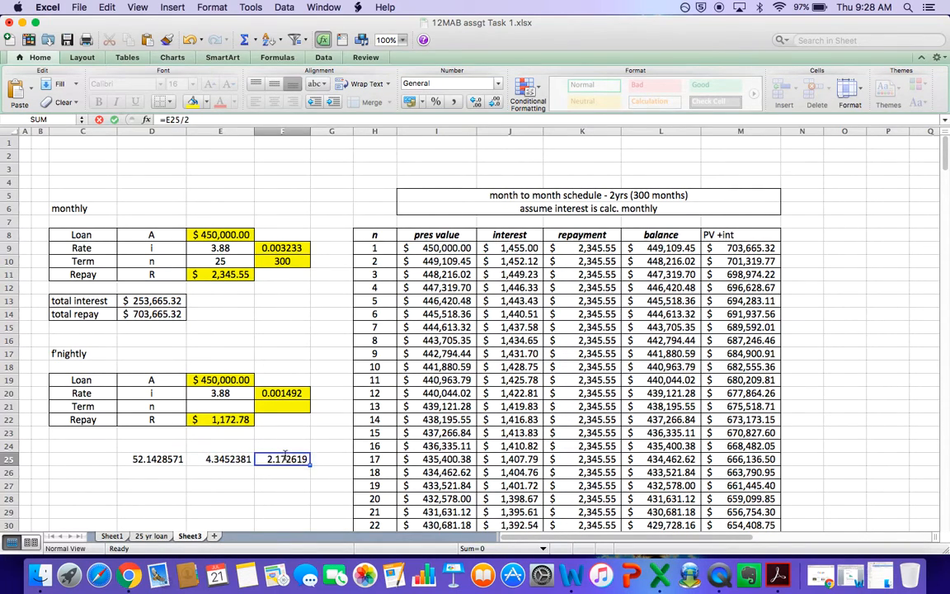
left_click(282, 485)
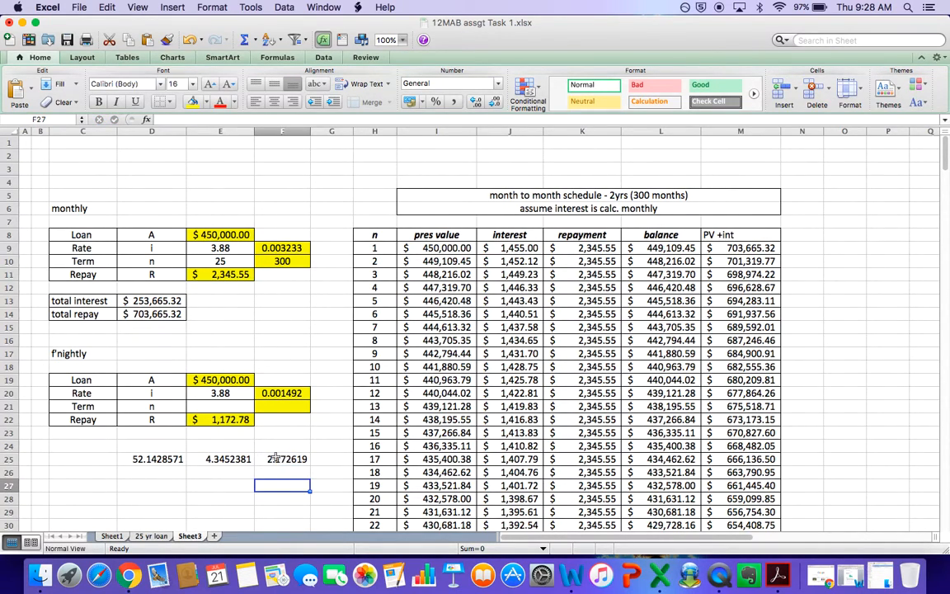
left_click(295, 460)
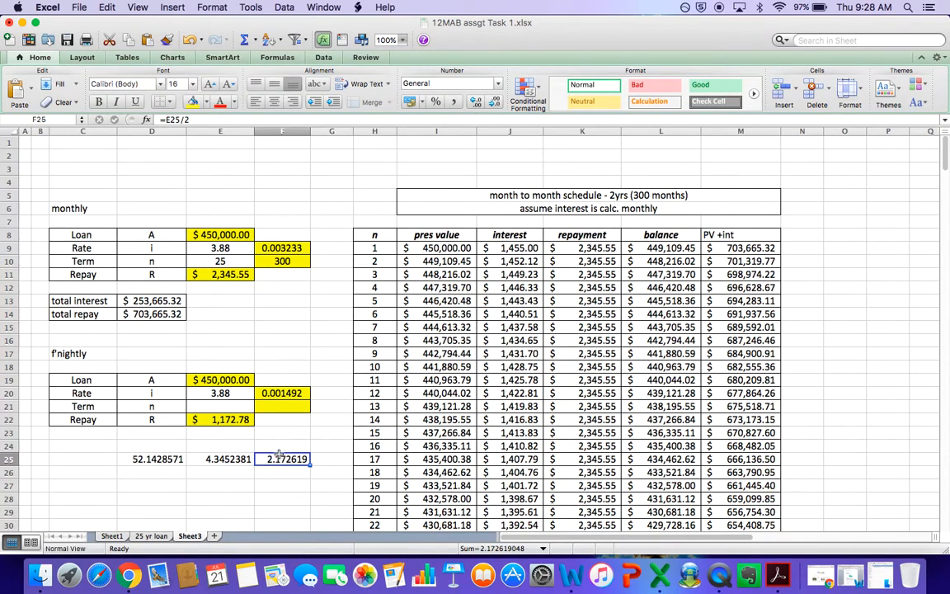
left_click(162, 485)
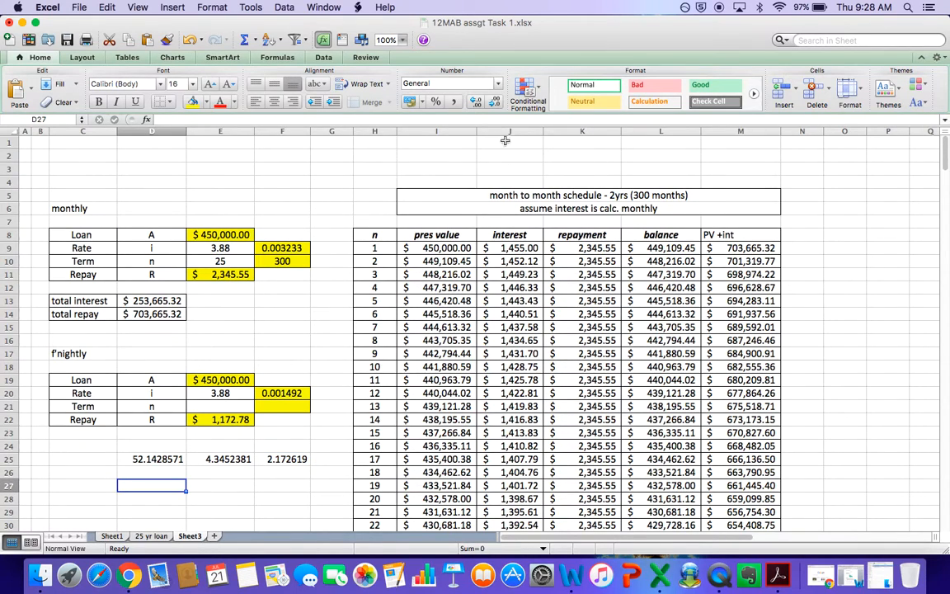
Narrow column H and copy the monthly schedule's title, headings and first two rows in H5:M10 to O5.
left_click_drag(396, 132, 384, 133)
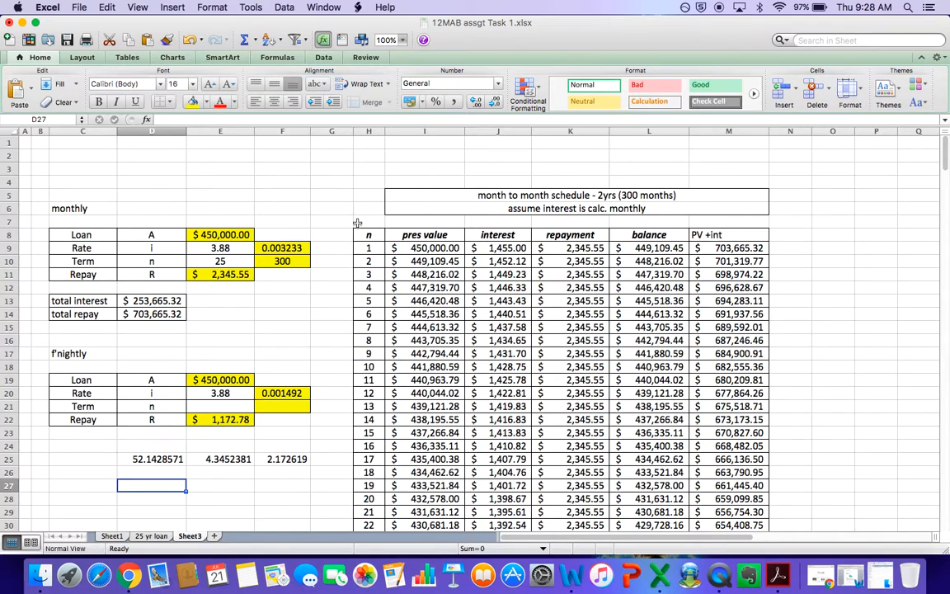
left_click_drag(363, 195, 632, 224)
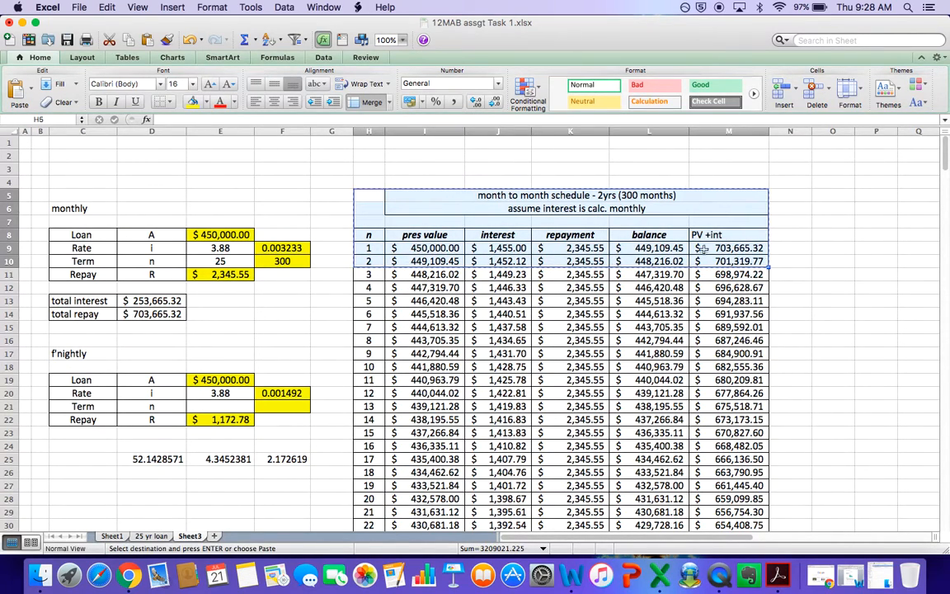
key("super+c")
left_click(833, 206)
key("super+v")
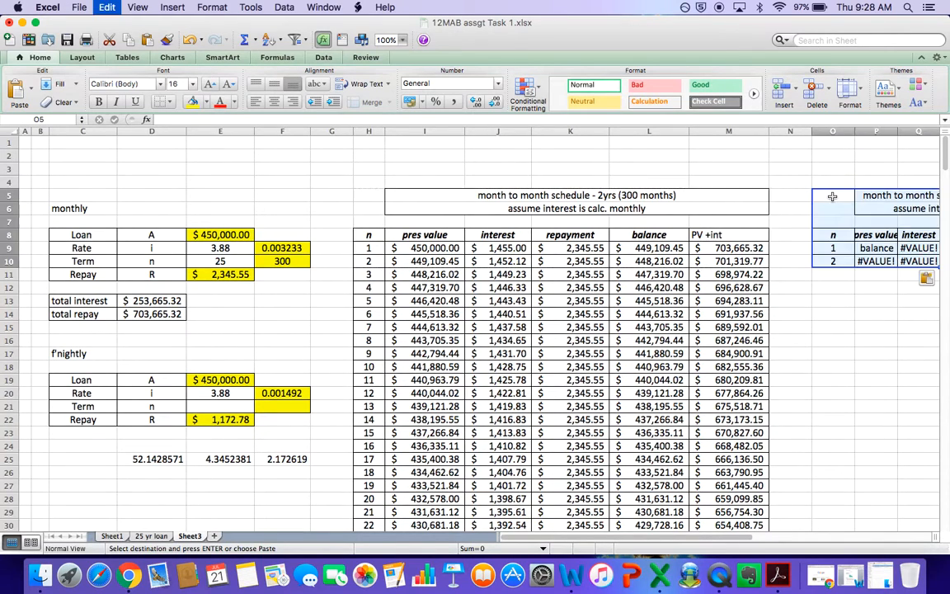
left_click(808, 282)
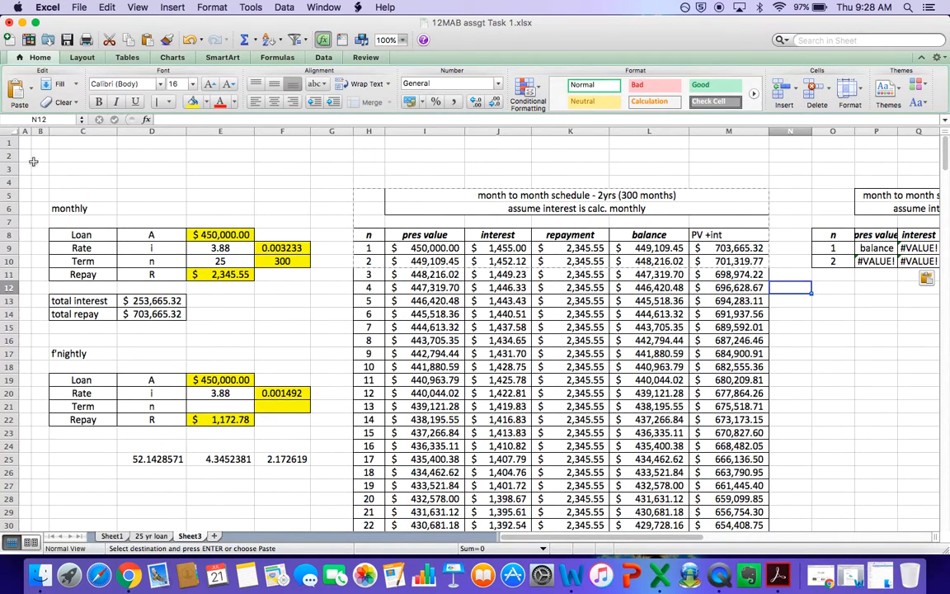
Set the font size of the whole sheet to 12 and autofit all column widths.
left_click(5, 131)
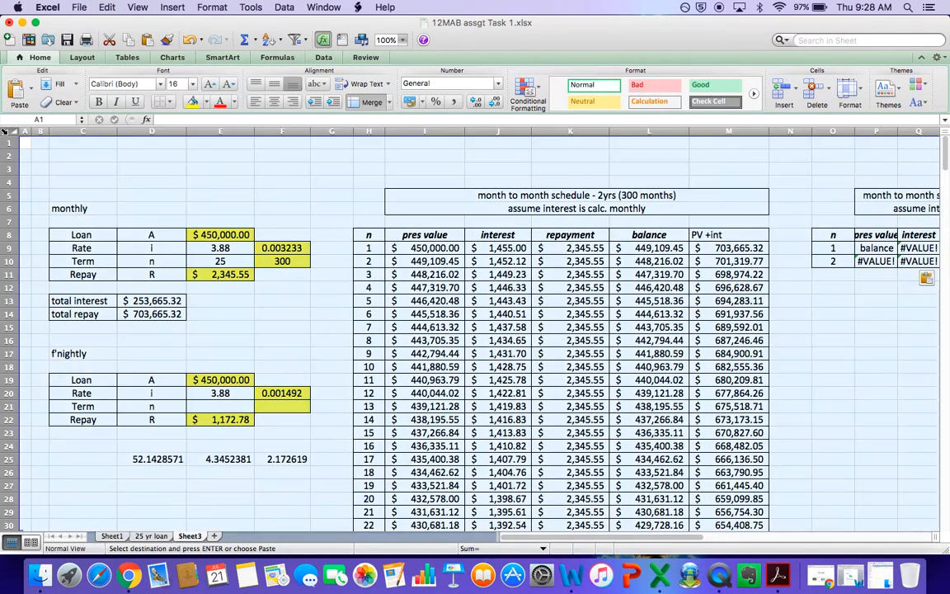
left_click(192, 84)
left_click(185, 152)
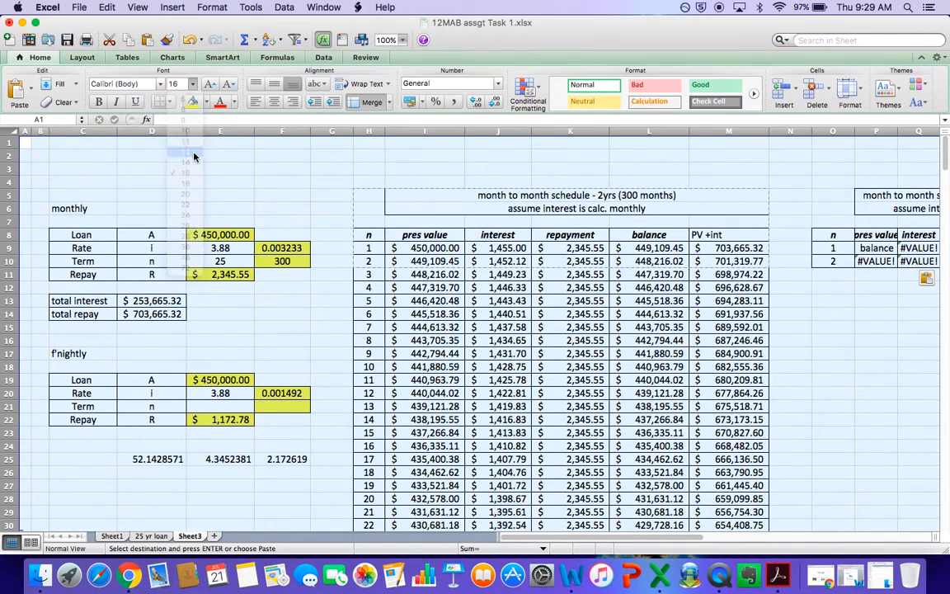
double_click(691, 131)
left_click(600, 318)
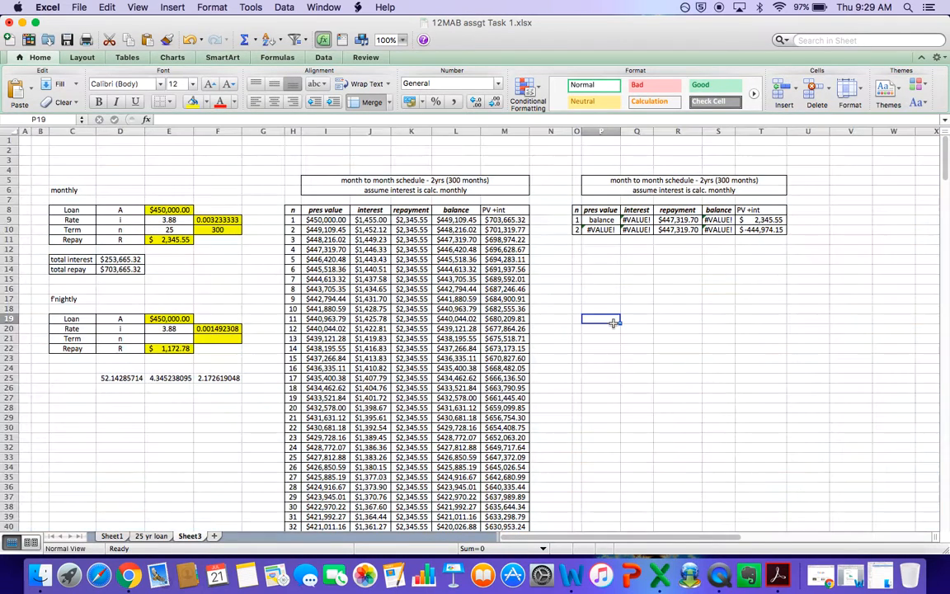
left_click(676, 289)
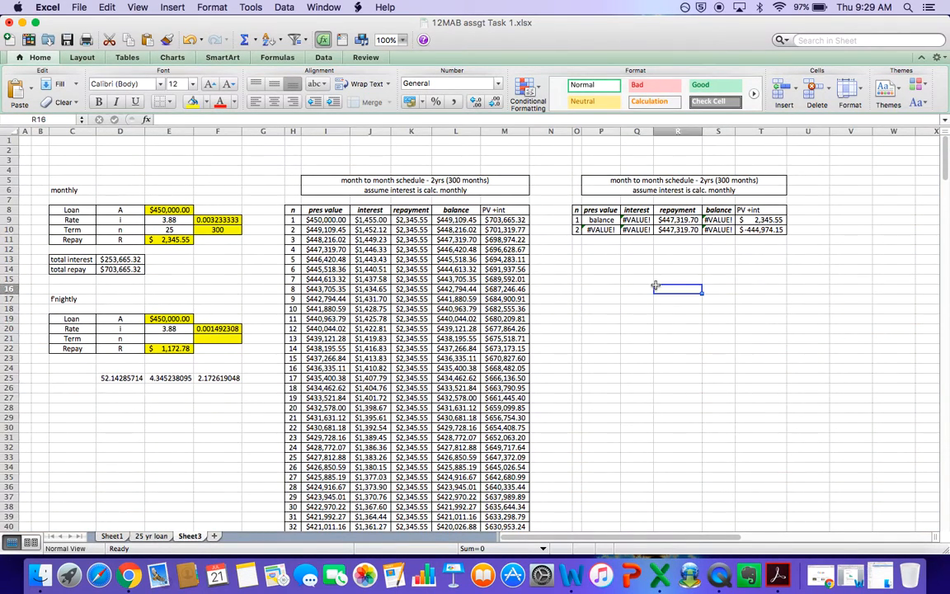
Shorten the original schedule's title in I5 to "monthly schedule - 2yrs (300 months)".
double_click(394, 180)
key("BackSpace")
key("BackSpace")
key("BackSpace")
key("BackSpace")
key("BackSpace")
key("BackSpace")
key("BackSpace")
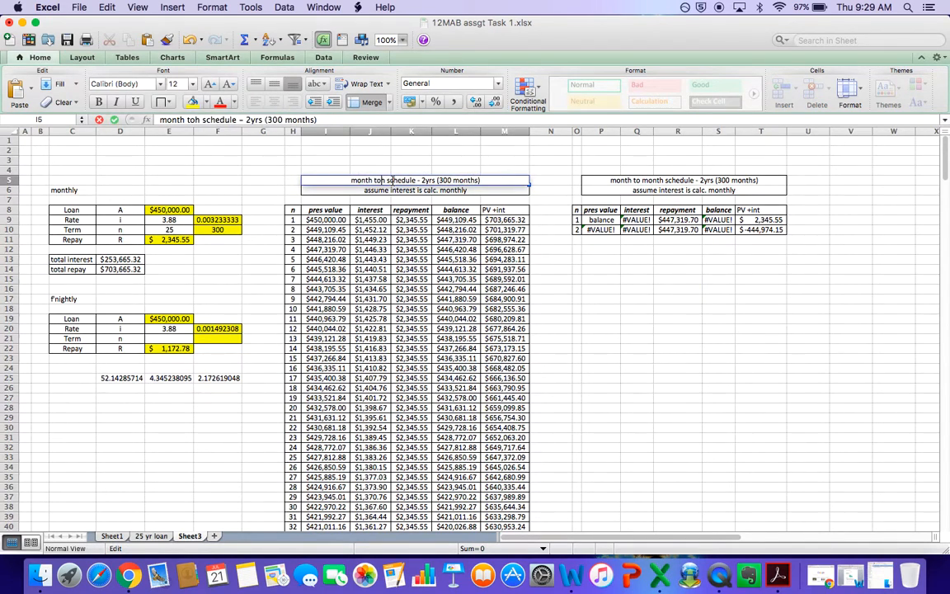
key("Delete")
key("Delete")
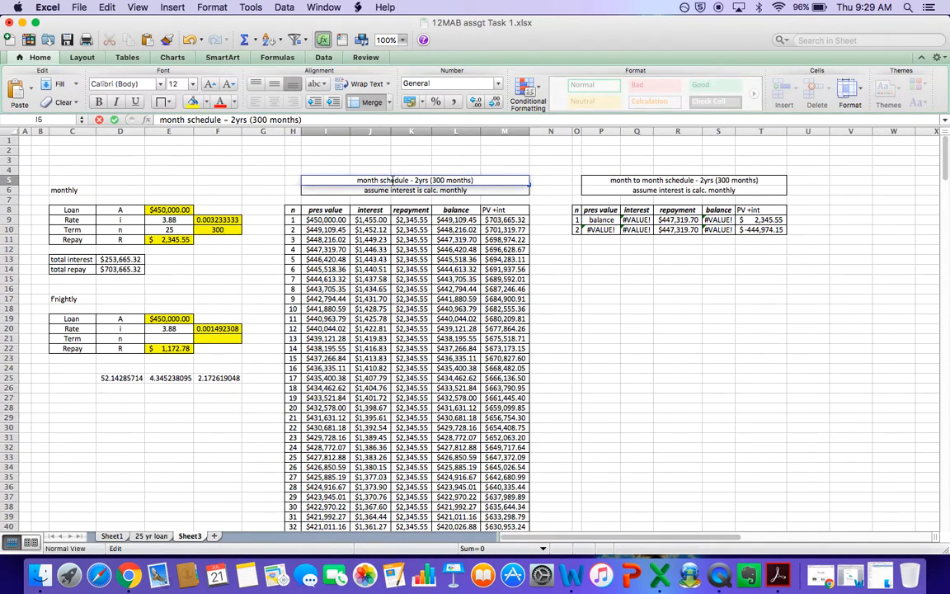
type("ly")
left_click(718, 269)
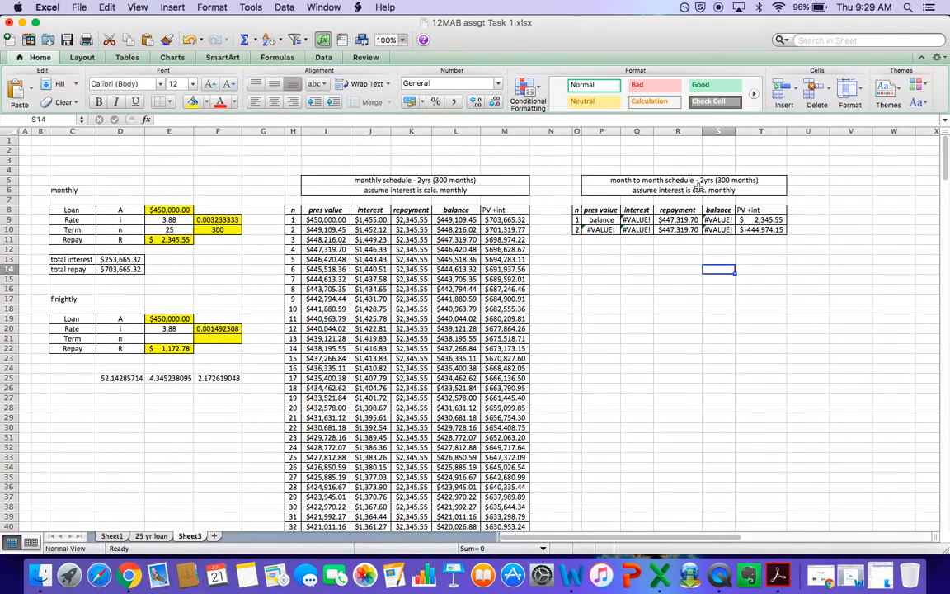
Change the copied schedule's title in P5 to "fortnightly schedule - 2yrs (300 months)".
double_click(665, 180)
key("BackSpace")
key("BackSpace")
key("BackSpace")
key("BackSpace")
key("BackSpace")
key("BackSpace")
key("BackSpace")
key("BackSpace")
key("BackSpace")
key("BackSpace")
key("BackSpace")
key("BackSpace")
key("BackSpace")
key("BackSpace")
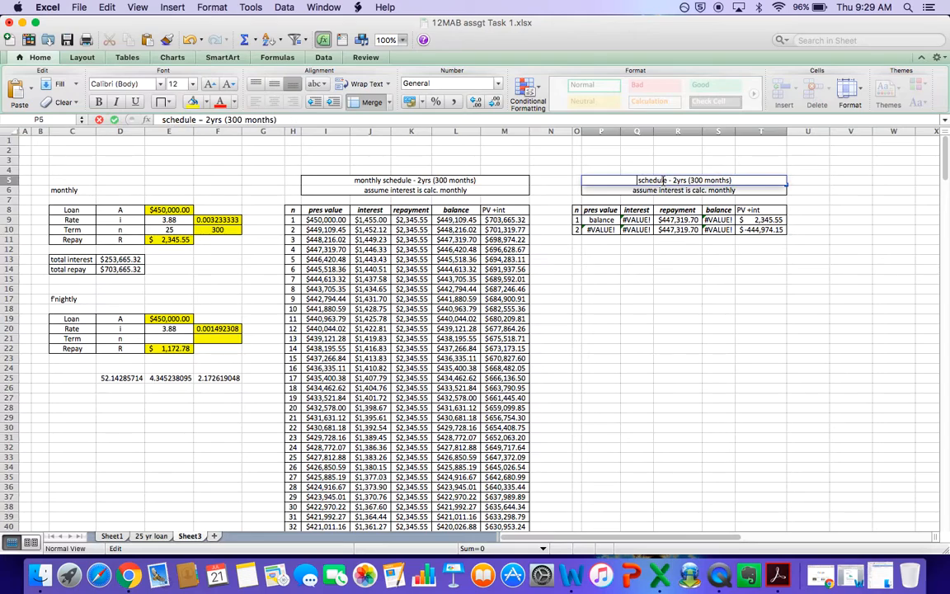
type("fortnig")
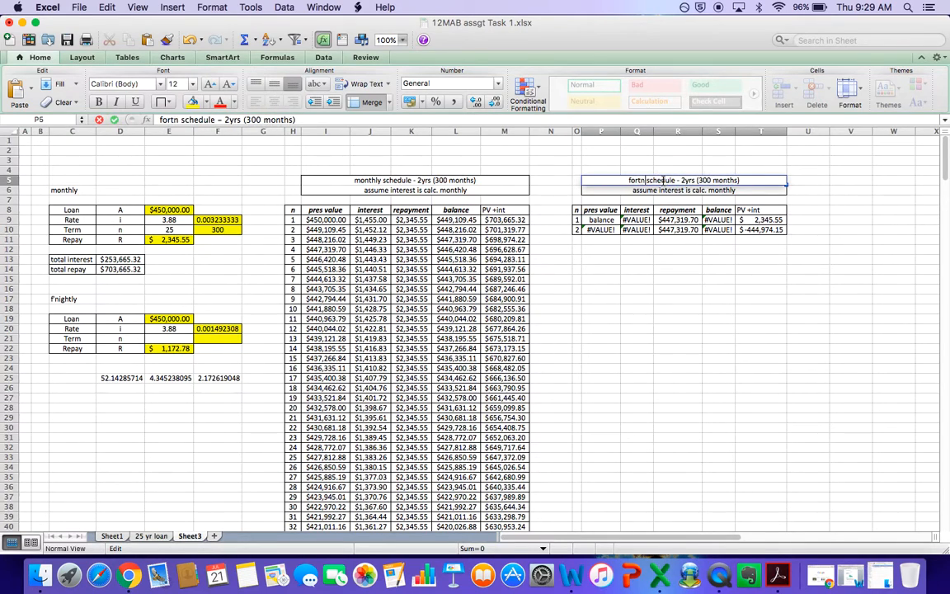
type("htly")
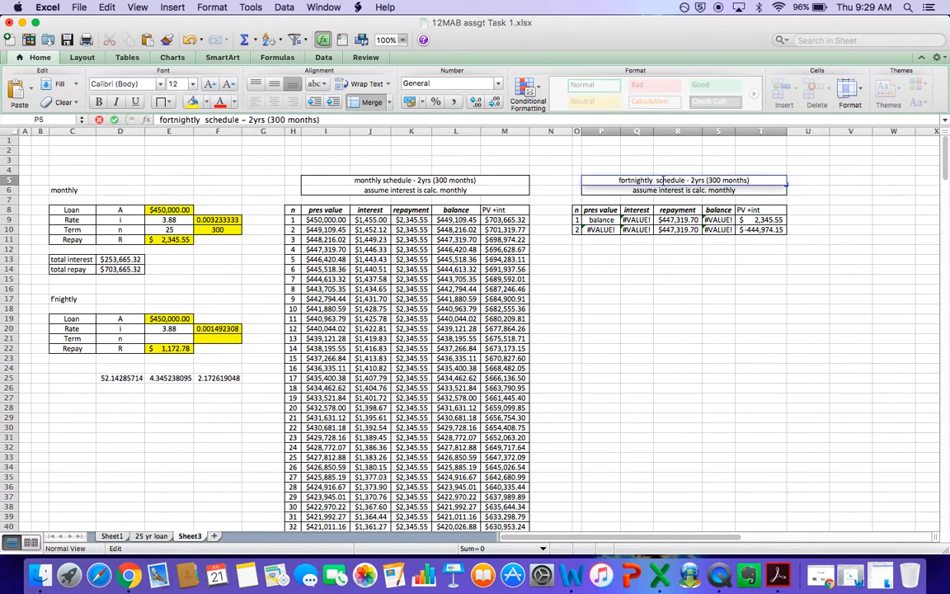
left_click(718, 259)
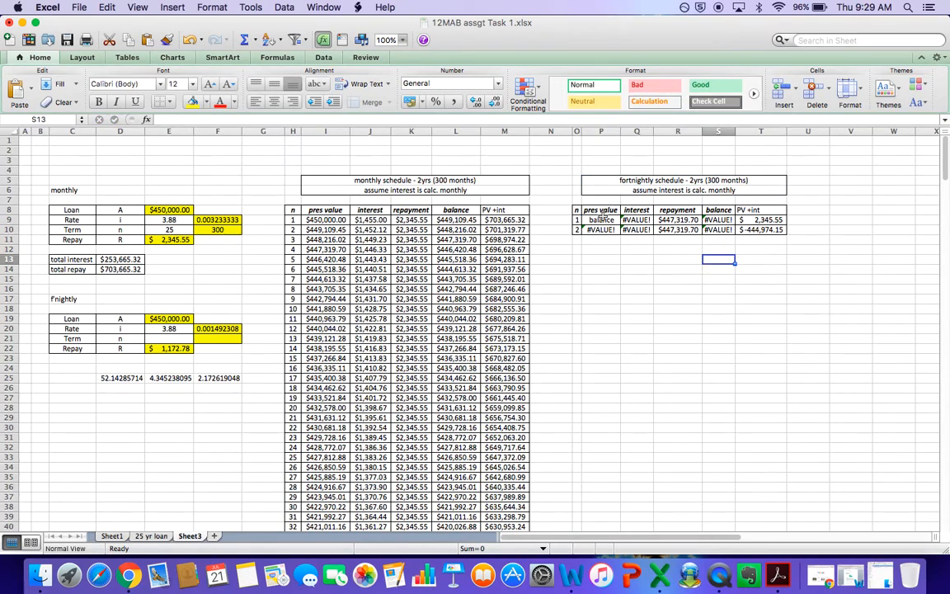
Link the fortnightly schedule's first present value in P9 to the fortnightly loan amount with =E19.
left_click(602, 220)
type("=")
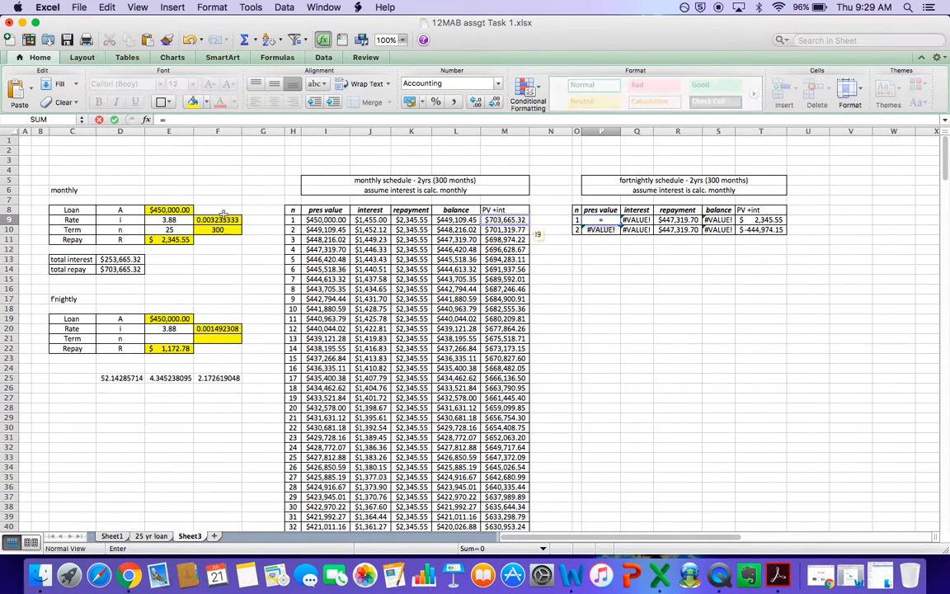
left_click(169, 318)
key("Return")
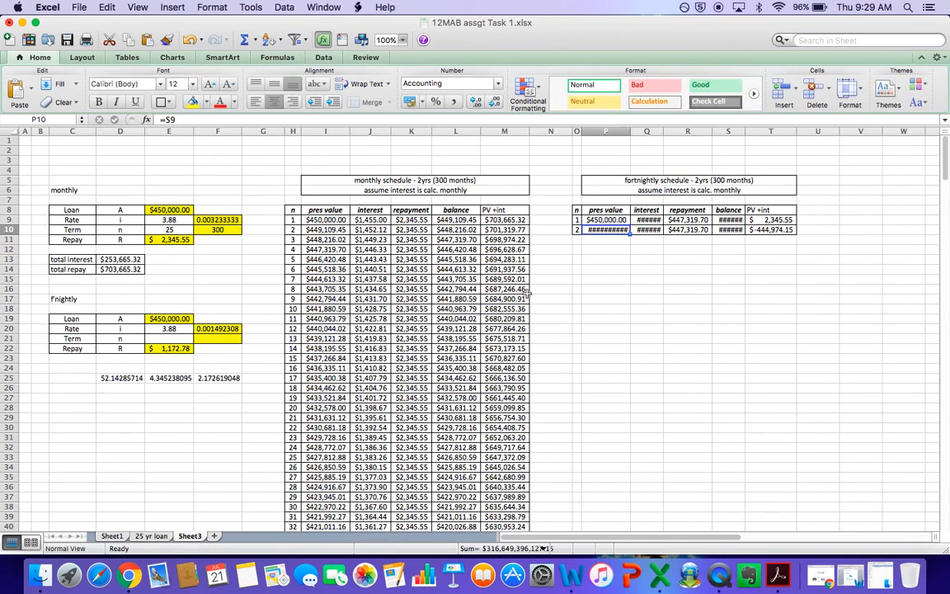
Calculate the first fortnight's interest in Q9 from the present value and fortnightly rate with =P9*F20.
left_click(656, 220)
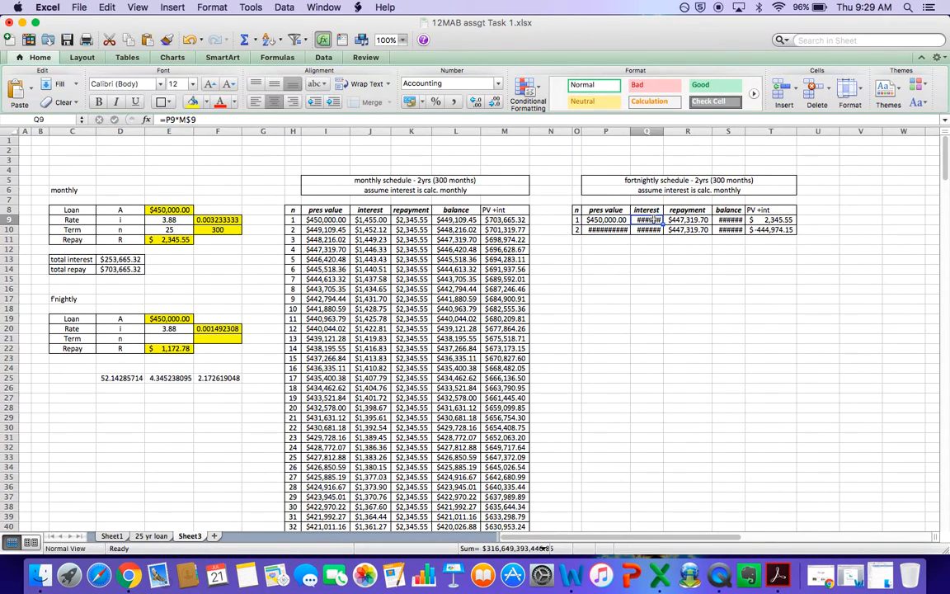
type("=")
left_click(617, 220)
type("&")
key("BackSpace")
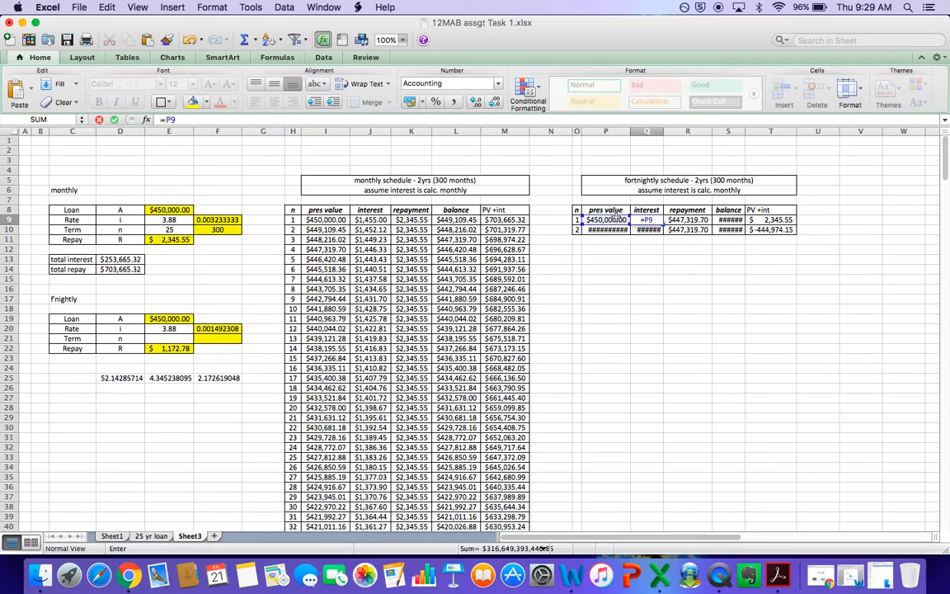
left_click(216, 328)
key("Return")
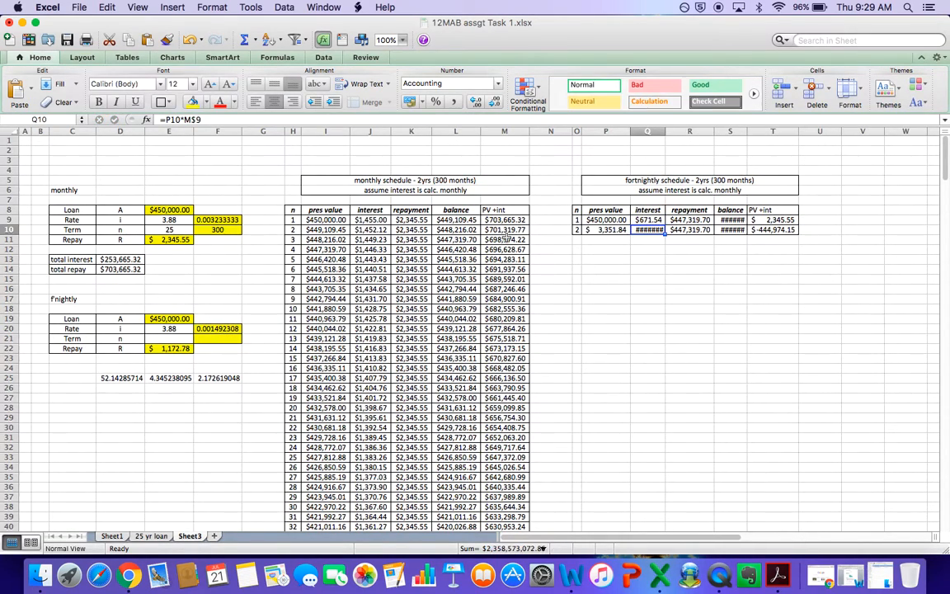
Link the first repayment in R9 to the fortnightly repayment, locking the row with =E$22.
left_click(689, 220)
type("=")
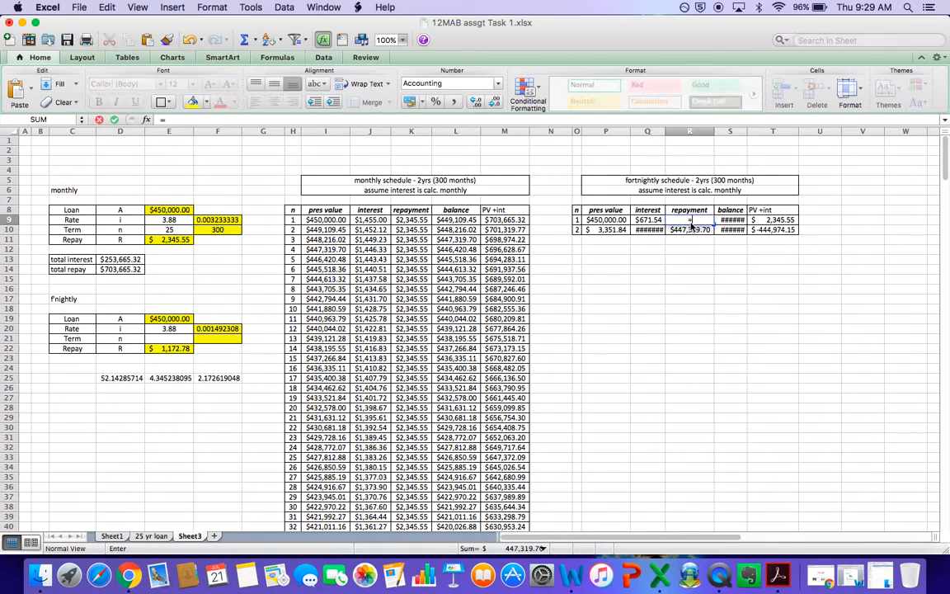
left_click(173, 349)
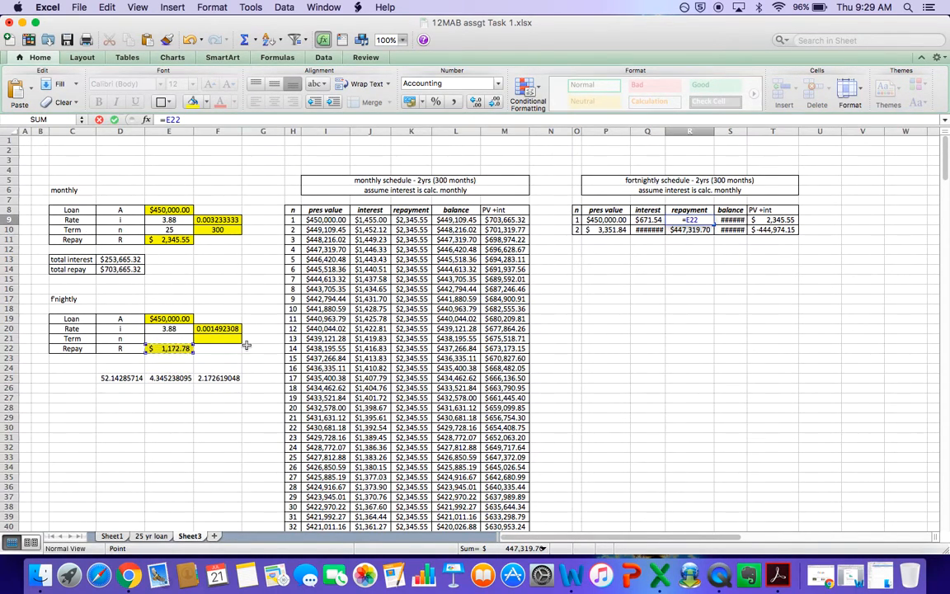
key("Return")
double_click(699, 220)
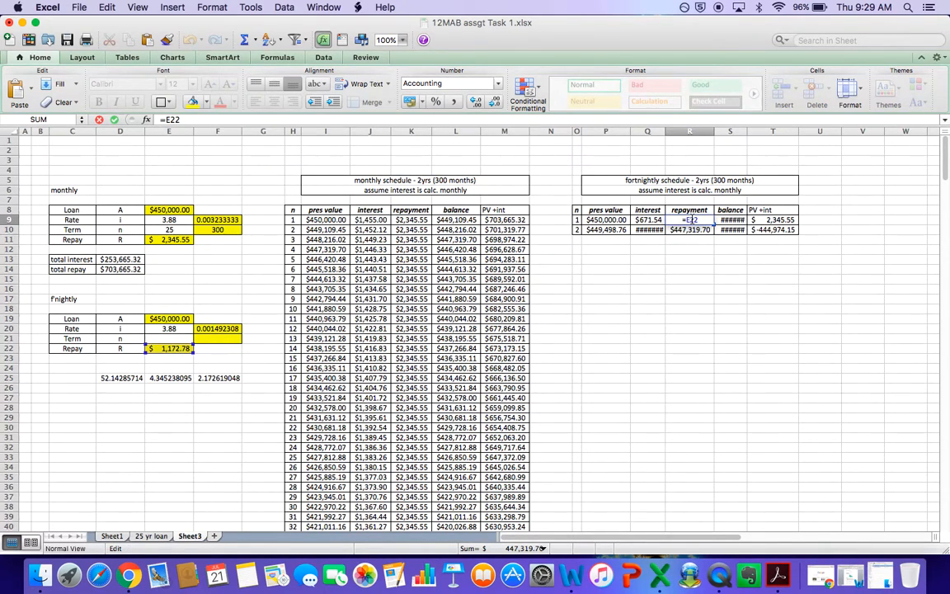
type("$")
left_click(703, 283)
key("BackSpace")
key("BackSpace")
key("BackSpace")
key("BackSpace")
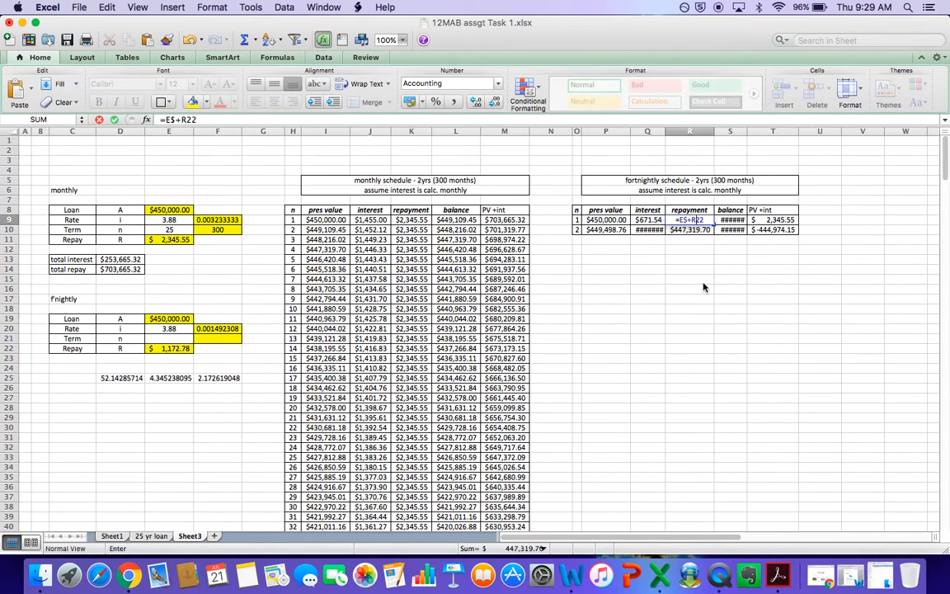
key("Return")
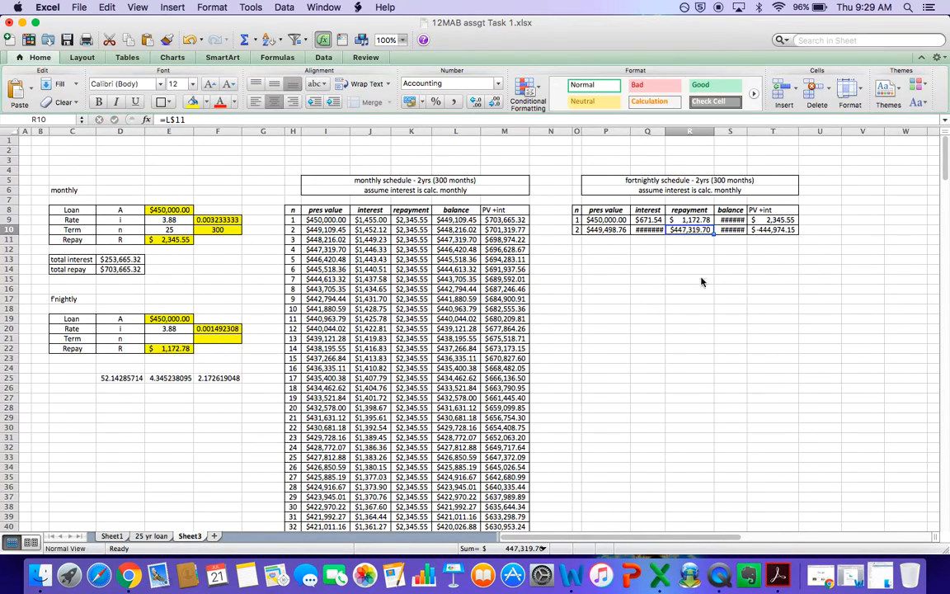
Lock the rate's row in the first interest formula in Q9 so it reads =P9*F$20.
left_click(650, 220)
double_click(650, 220)
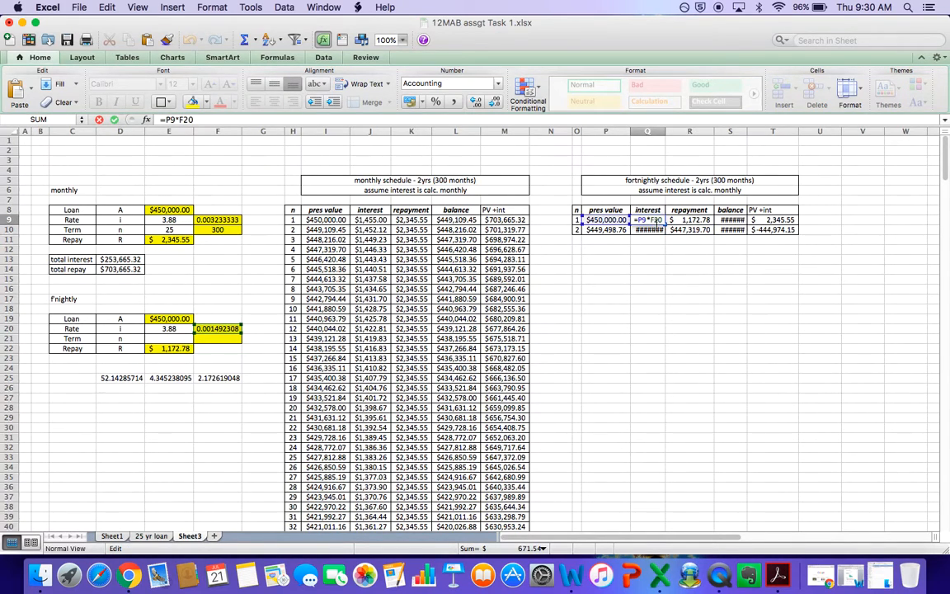
type("$")
key("Return")
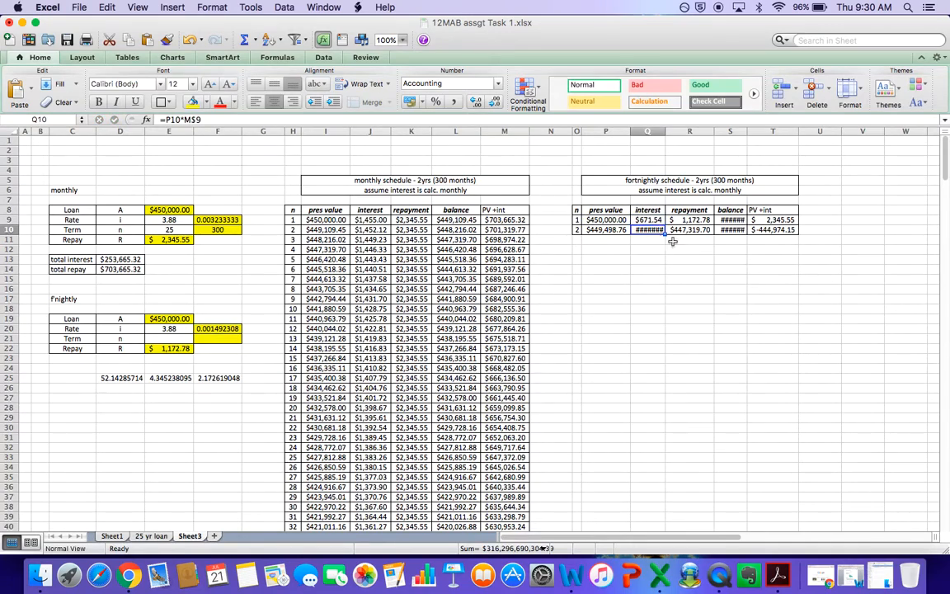
Fill the interest, repayment and balance formulas from Q9:S9 down to row 10, and adjust the widths of columns N and O.
left_click(690, 275)
left_click(736, 220)
double_click(735, 221)
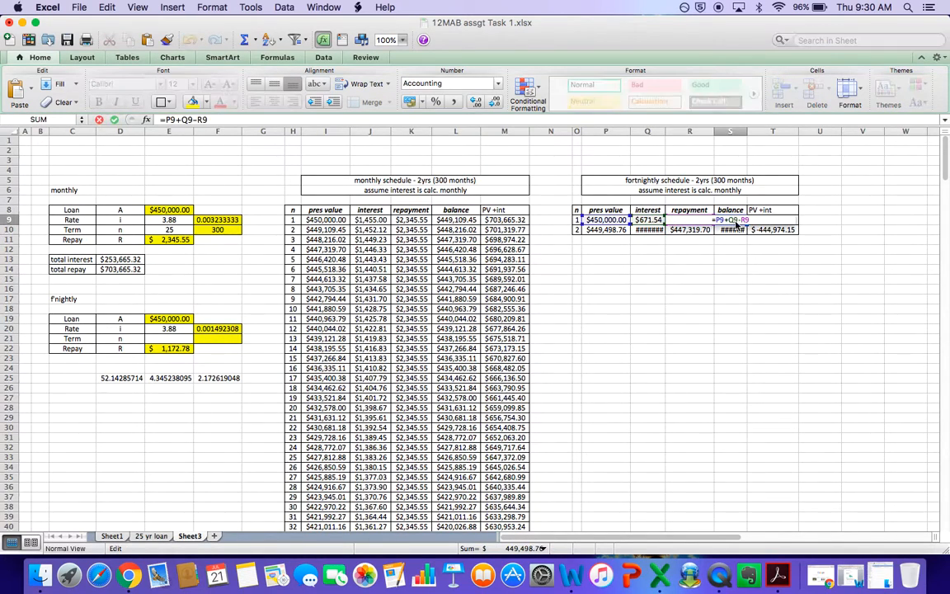
key("Return")
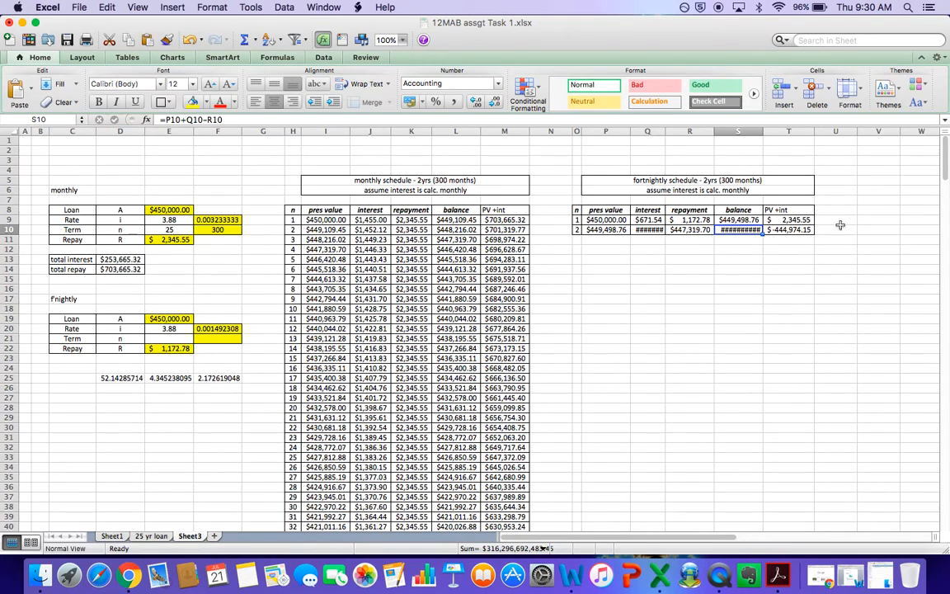
left_click_drag(647, 220, 763, 234)
left_click(737, 259)
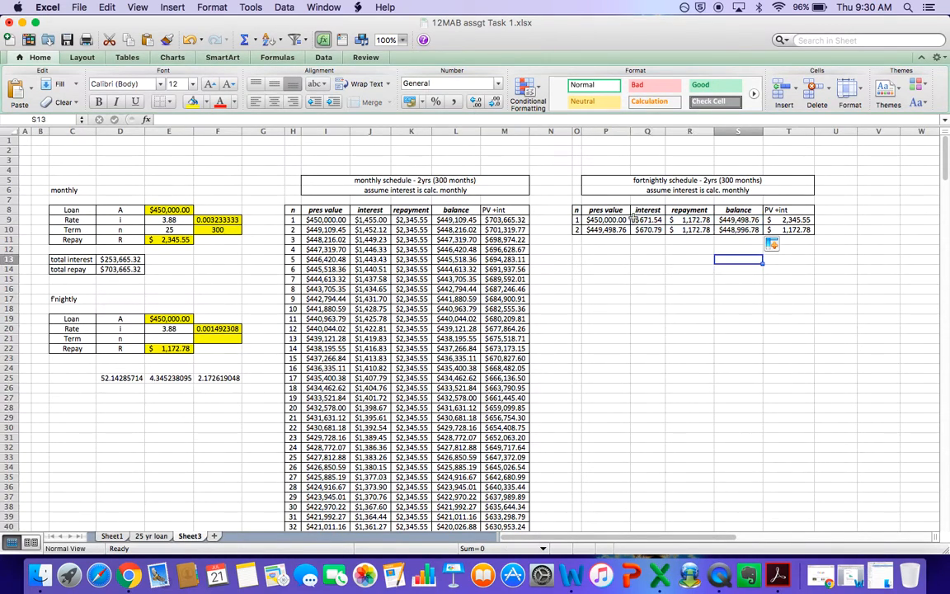
mouse_move(581, 131)
left_mouse_down()
mouse_move(547, 131)
mouse_move(573, 131)
left_mouse_up()
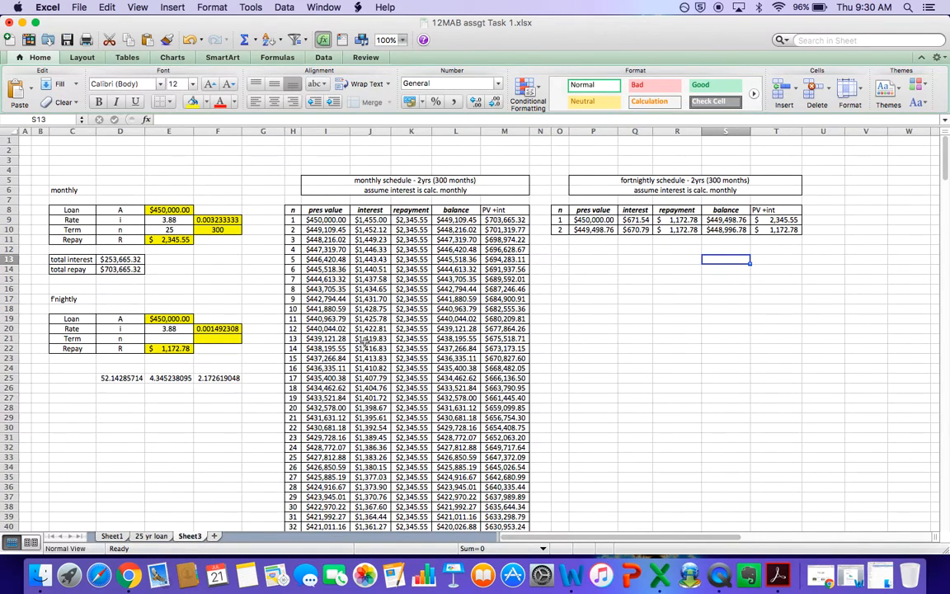
Calculate the number of fortnights in 25 years in D29 with =25*26.
left_click(128, 416)
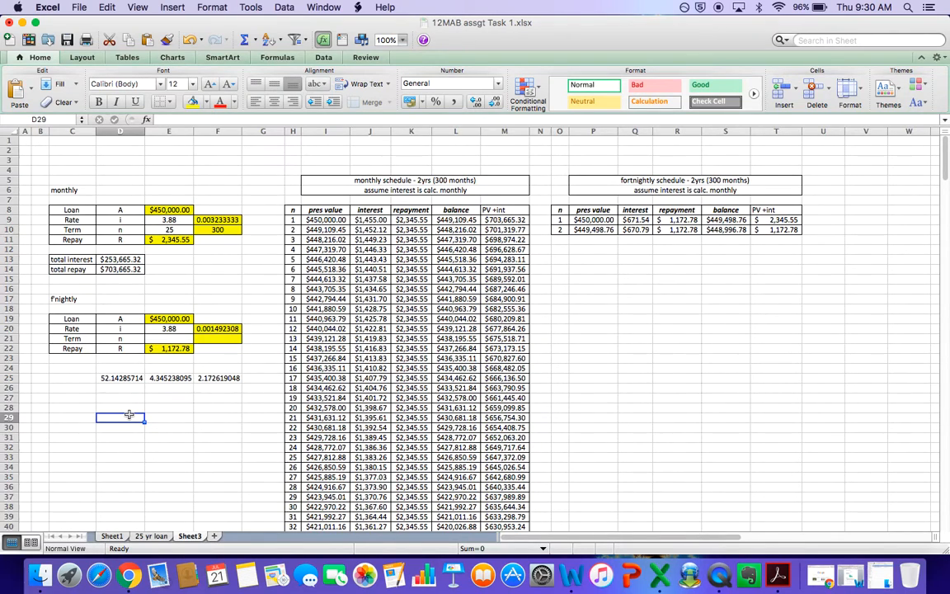
type("=25")
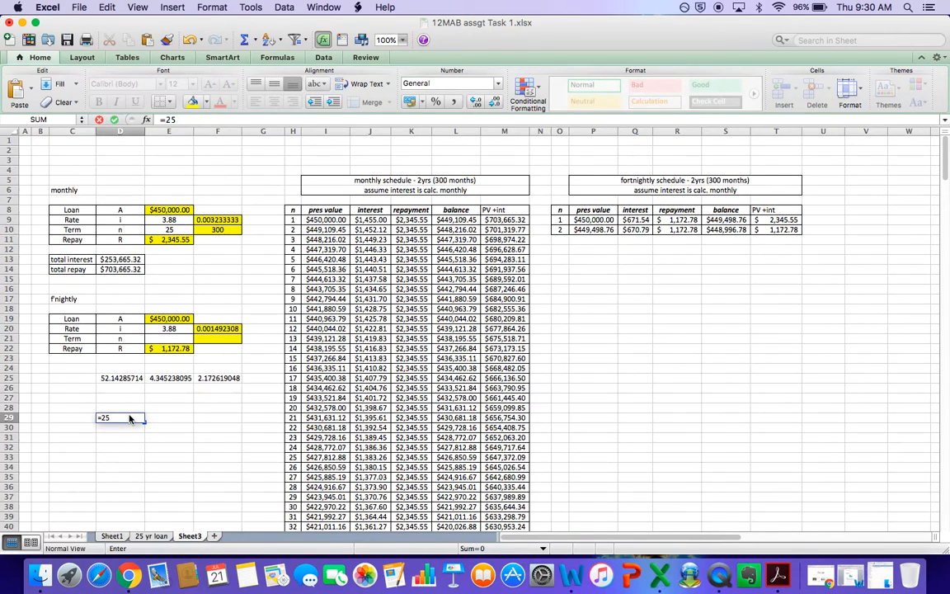
type("*26")
key("Return")
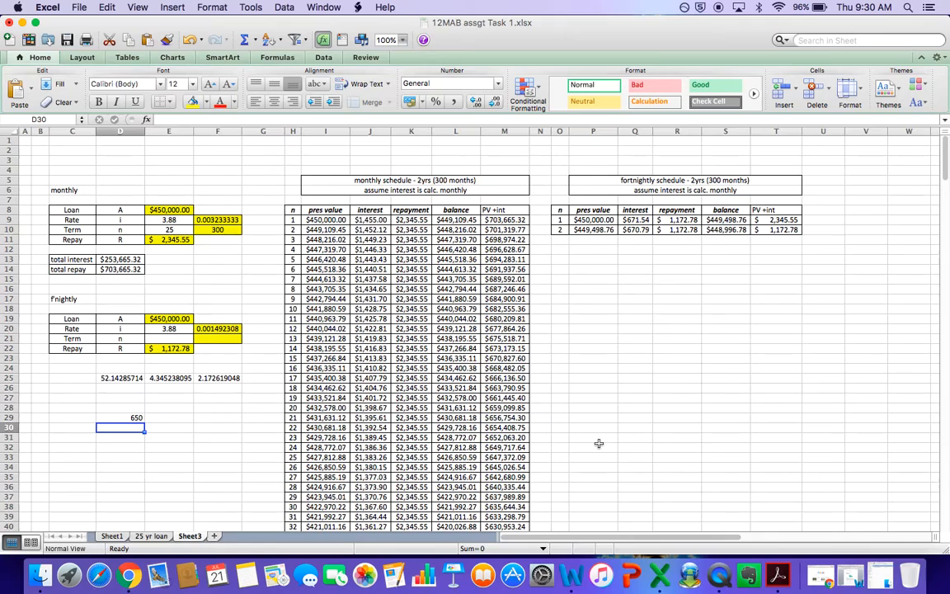
Extend the fortnight numbers in column O from O9:O10 down to 626.
left_click_drag(582, 219, 675, 230)
left_click(726, 288)
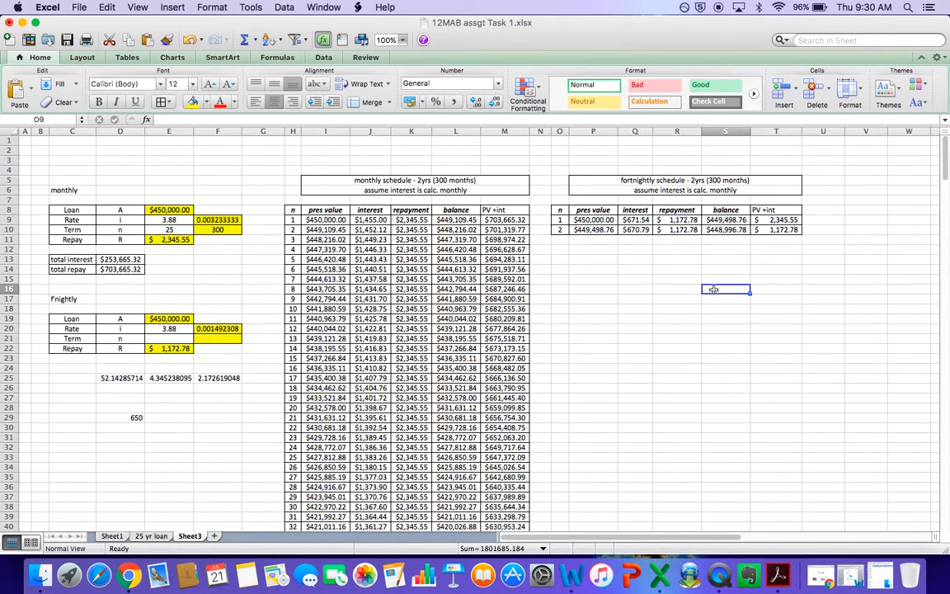
left_click_drag(560, 220, 581, 531)
left_click_drag(577, 590, 627, 412)
scroll(676, 360, "up", 20)
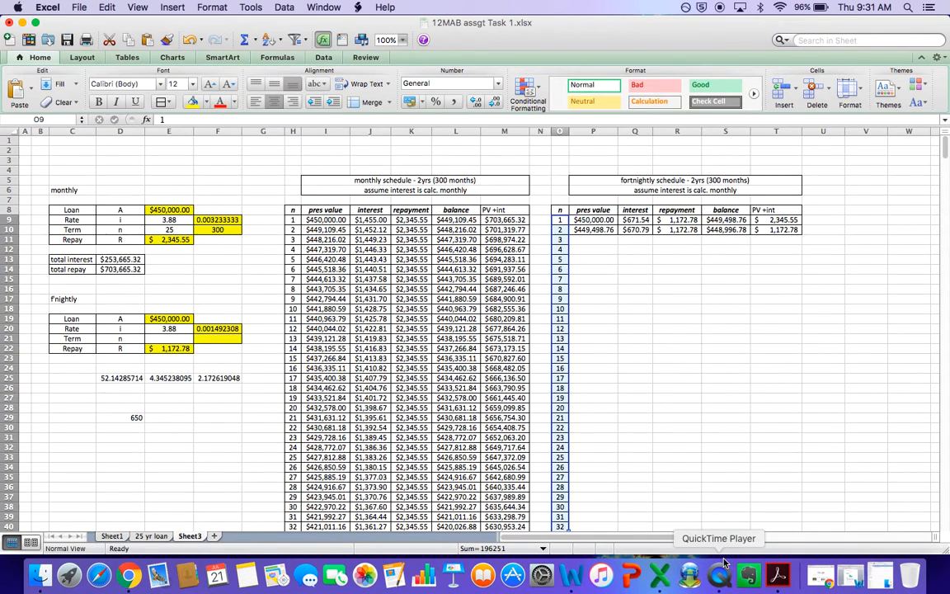
left_click(630, 388)
Fill the present value, interest, repayment and balance formulas in P10:S10 down to the last numbered fortnight.
left_click_drag(581, 232, 721, 230)
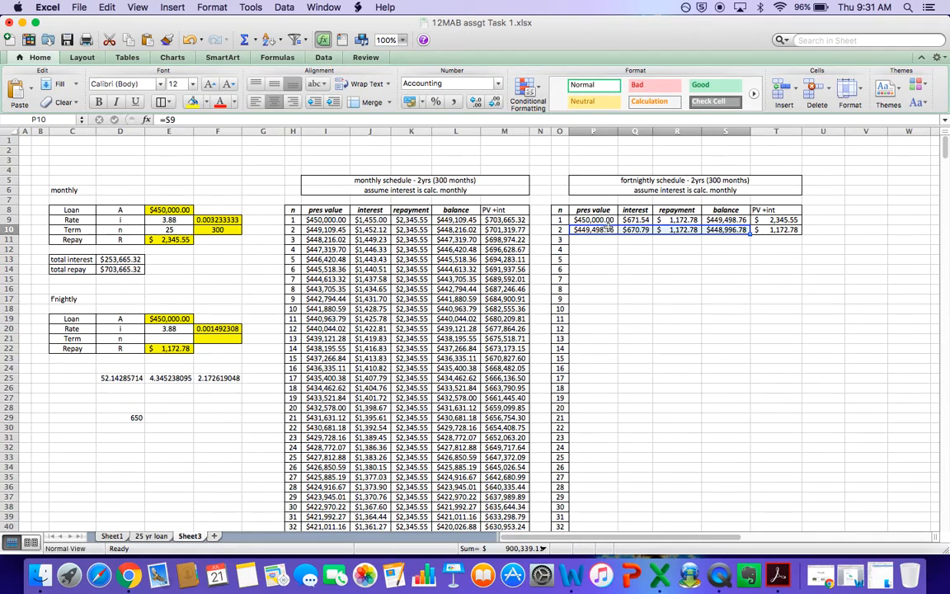
double_click(750, 234)
scroll(725, 411, "down", 10)
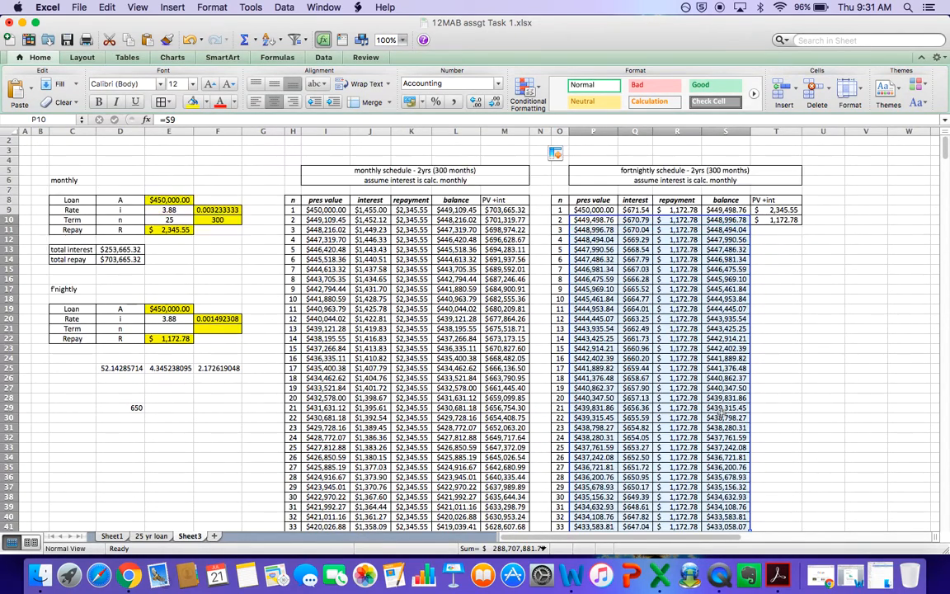
scroll(722, 414, "up", 10)
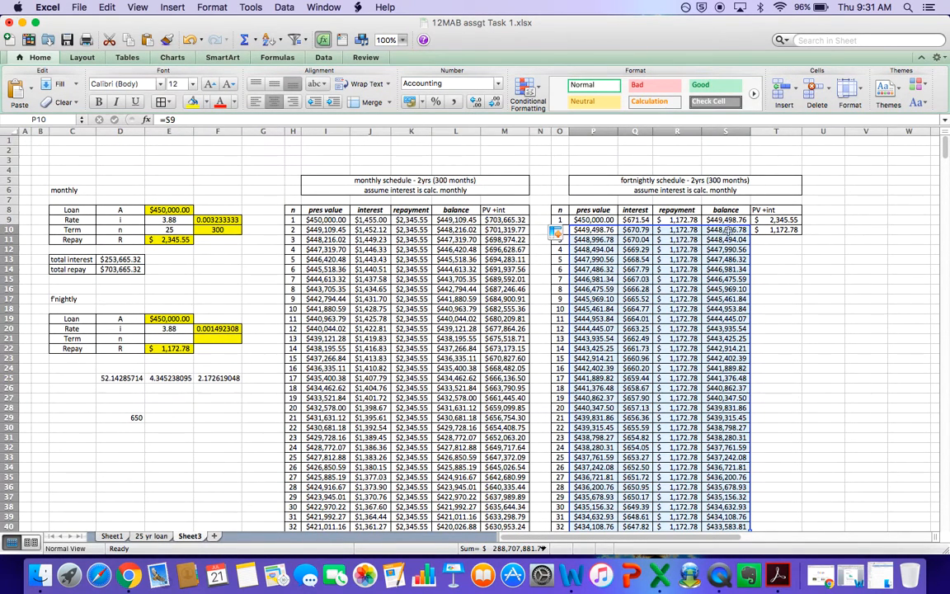
Examine the fortnightly schedule's balance column to find the row where the loan is paid off.
scroll(709, 400, "down", 18)
scroll(709, 400, "down", 20)
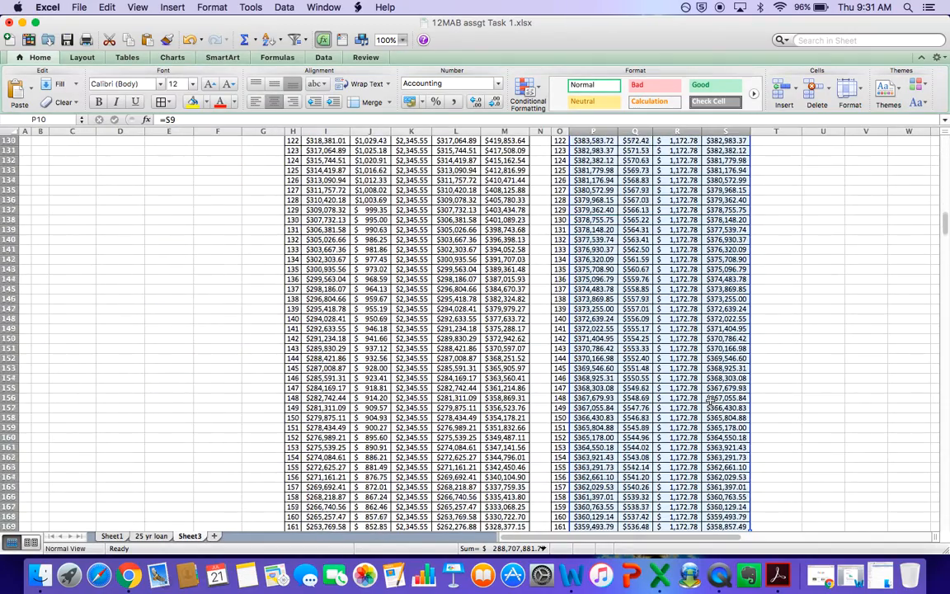
scroll(709, 399, "down", 20)
scroll(709, 399, "down", 20)
scroll(708, 400, "down", 20)
scroll(710, 400, "down", 20)
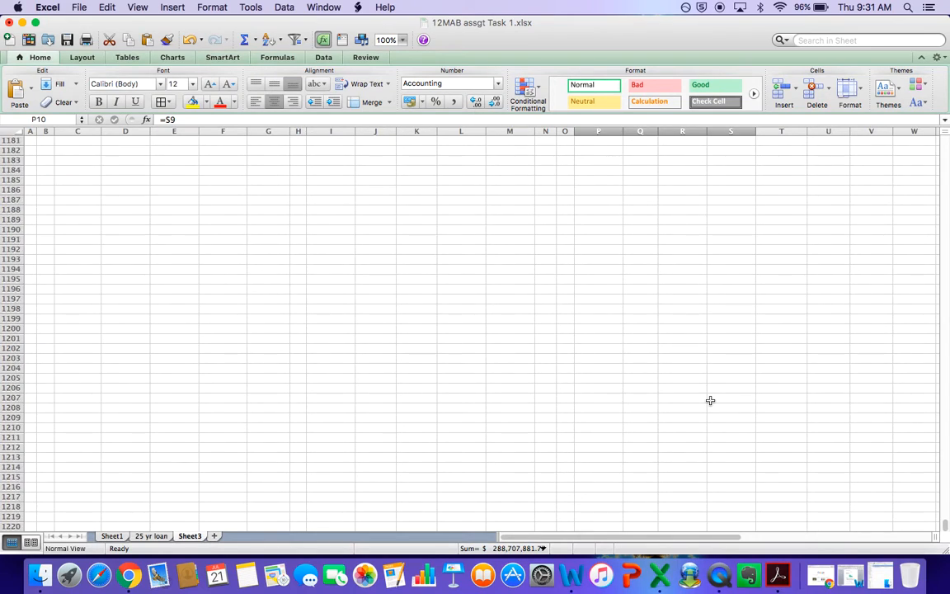
scroll(710, 399, "up", 20)
scroll(710, 400, "up", 20)
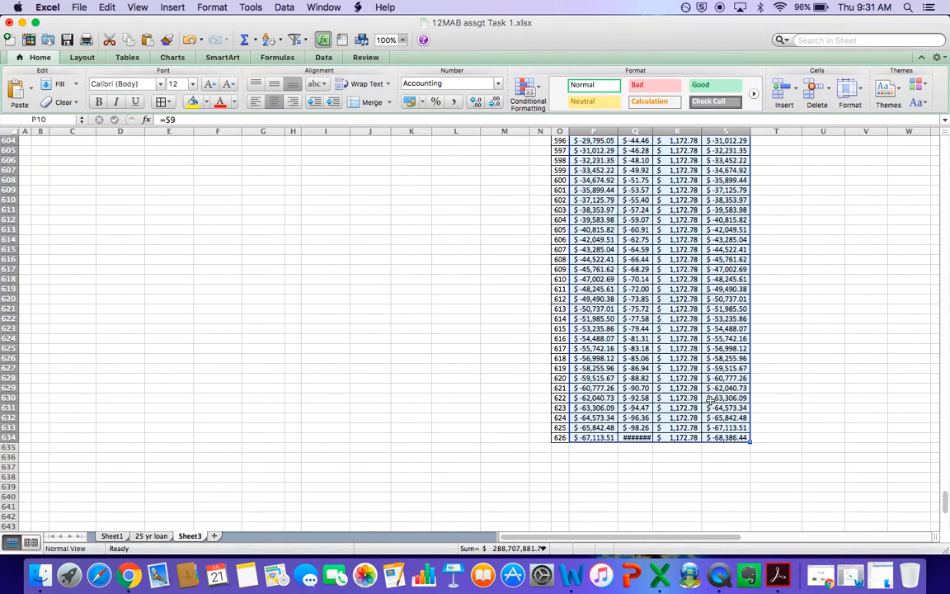
scroll(849, 404, "up", 20)
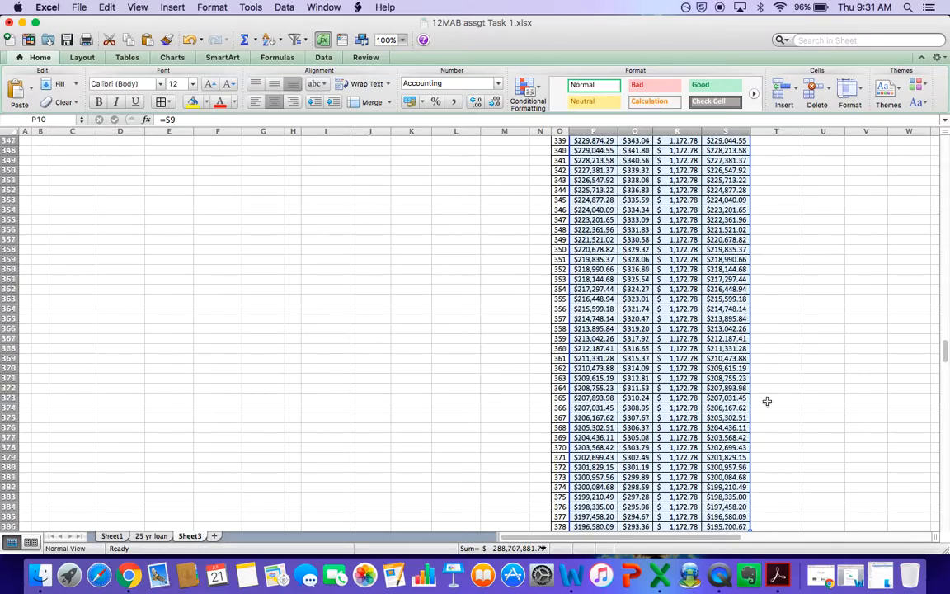
left_click(771, 397)
scroll(690, 407, "down", 4)
scroll(691, 408, "down", 20)
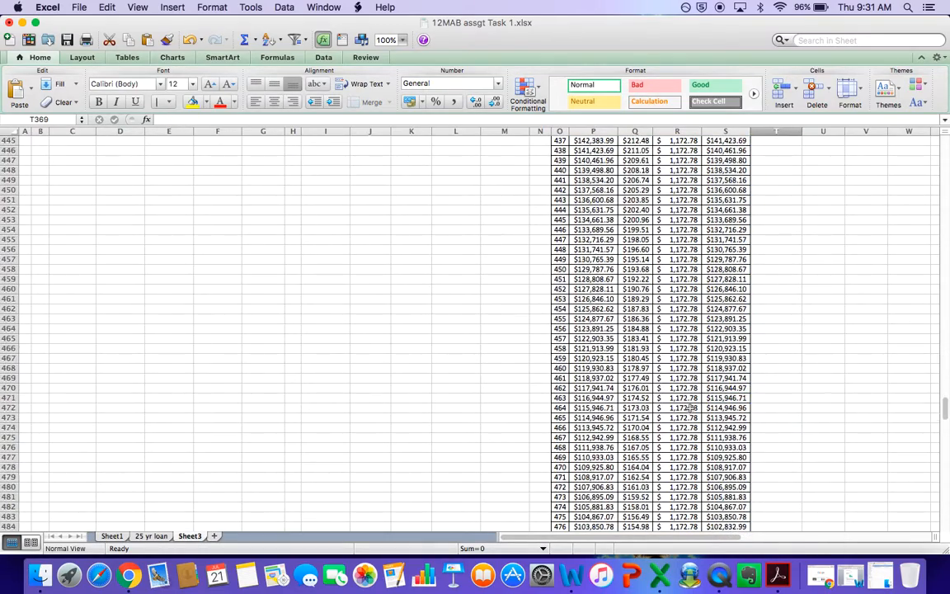
scroll(691, 407, "down", 4)
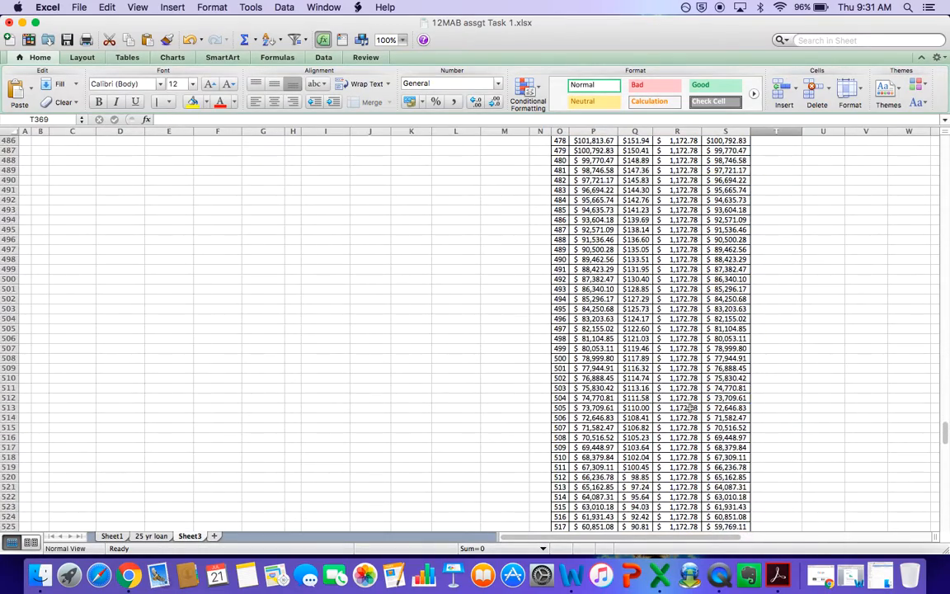
scroll(689, 408, "down", 17)
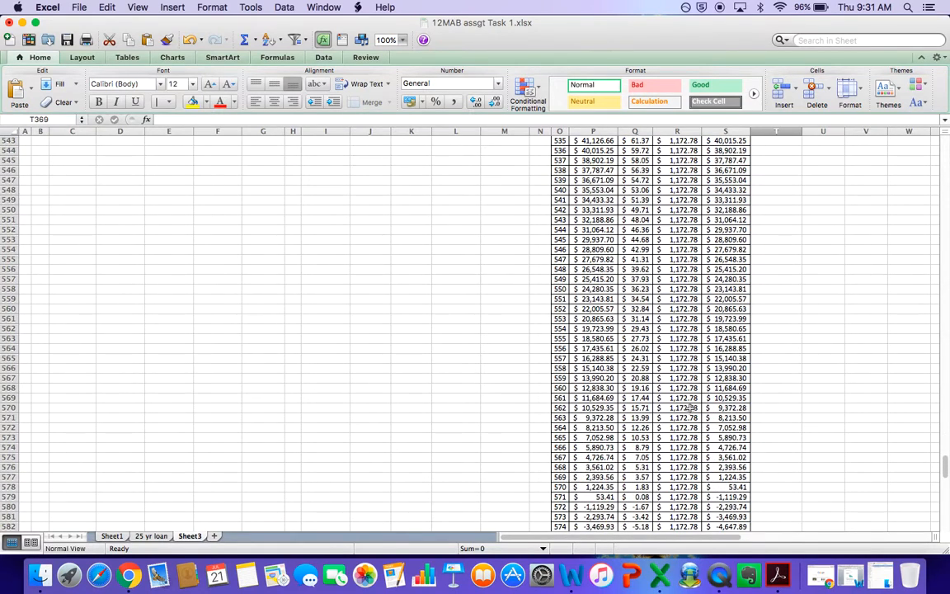
Clear the contents of the fortnightly schedule rows from fortnight 571 to 626, O579:S634.
scroll(680, 466, "down", 3)
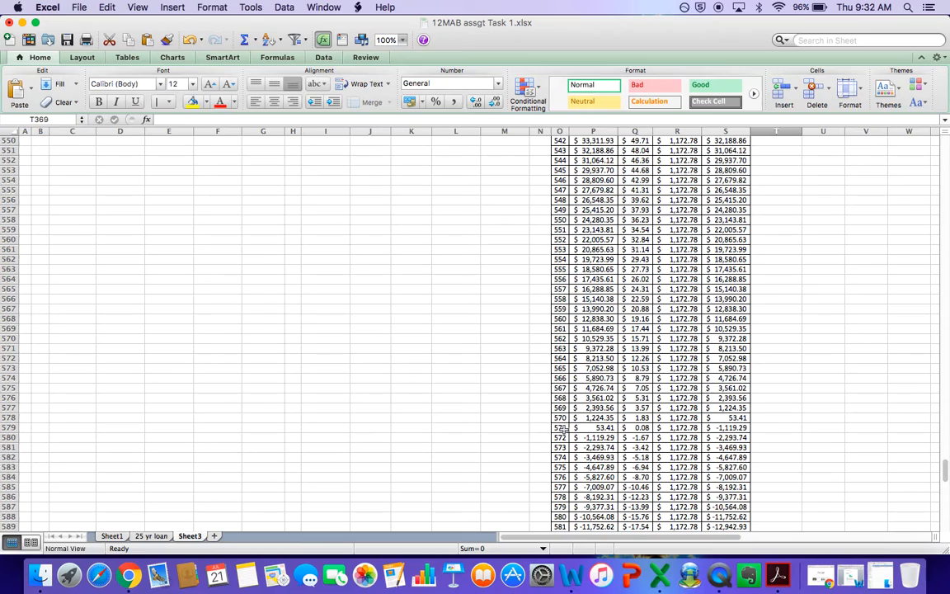
left_click(560, 418)
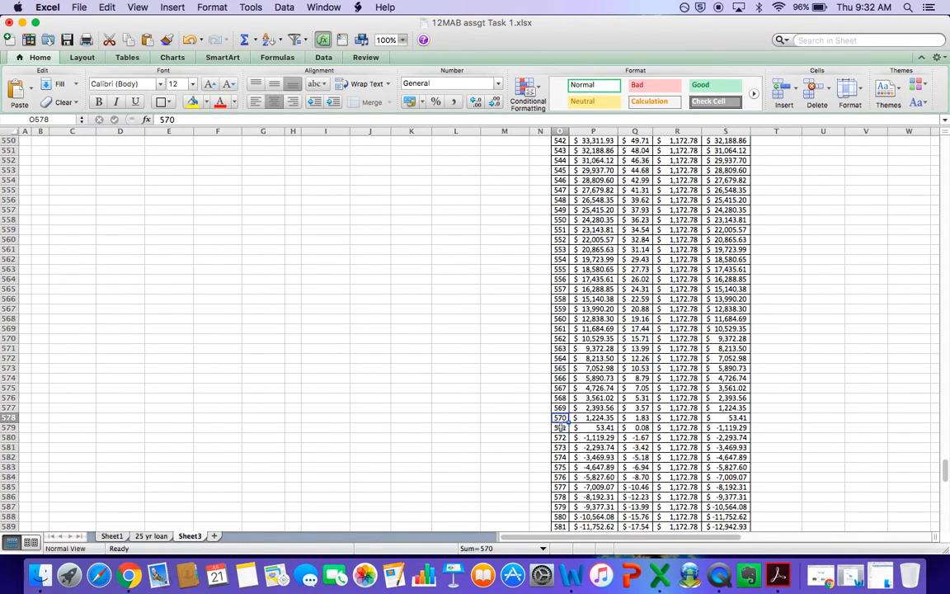
left_click_drag(559, 427, 733, 575)
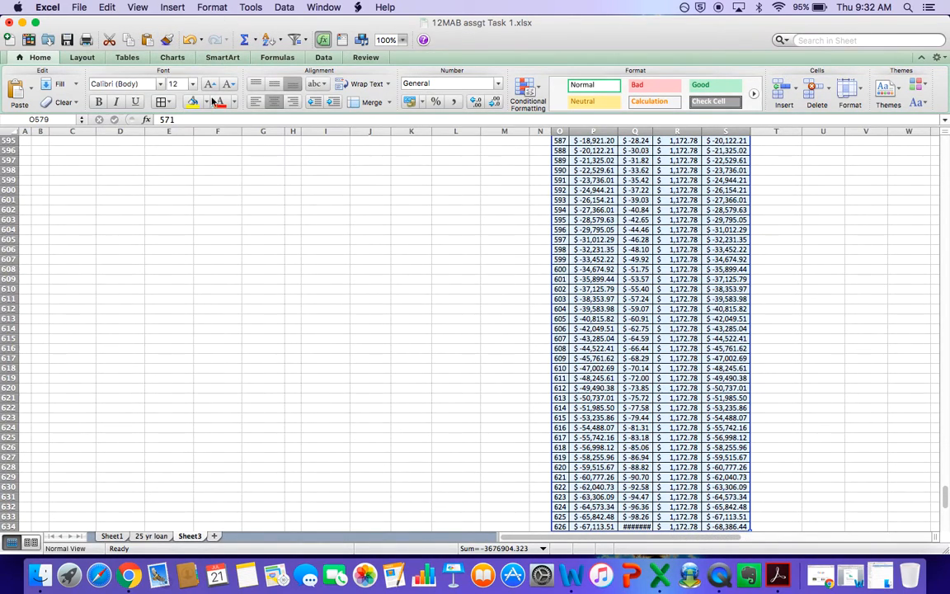
right_click(578, 272)
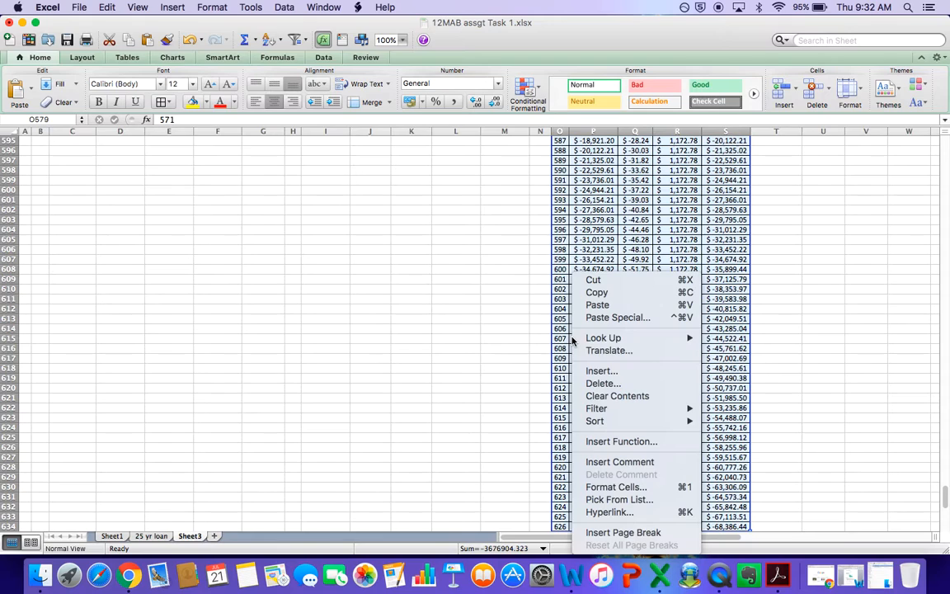
left_click(616, 396)
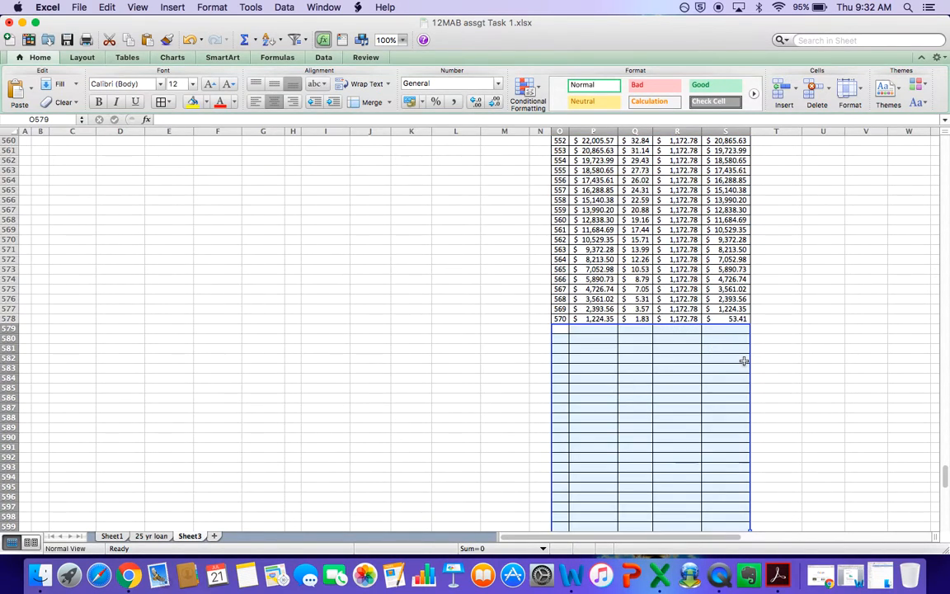
left_click(784, 354)
scroll(785, 355, "up", 3)
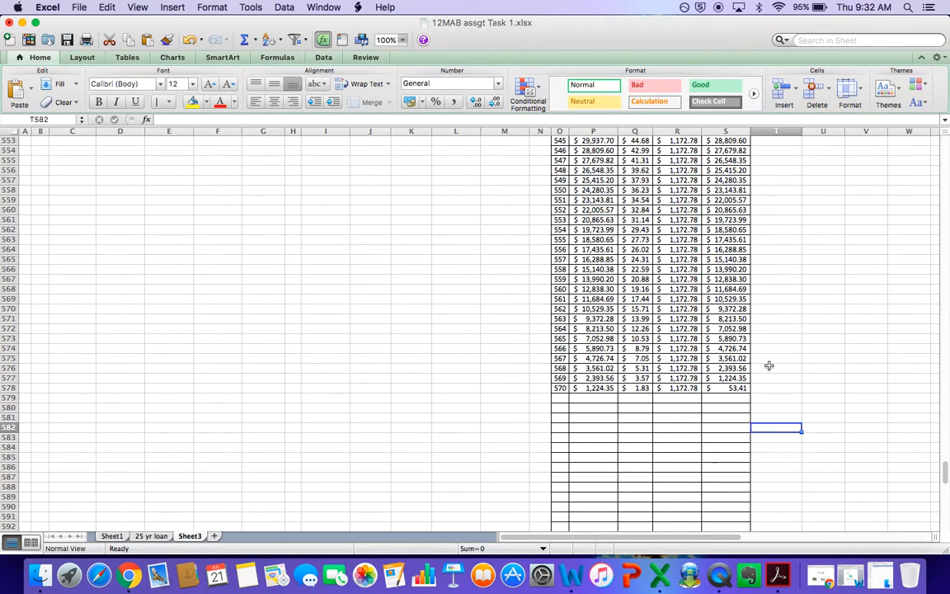
Fill the fortnight 570 row, O578:S578, down one row to add fortnight 571.
left_click(560, 397)
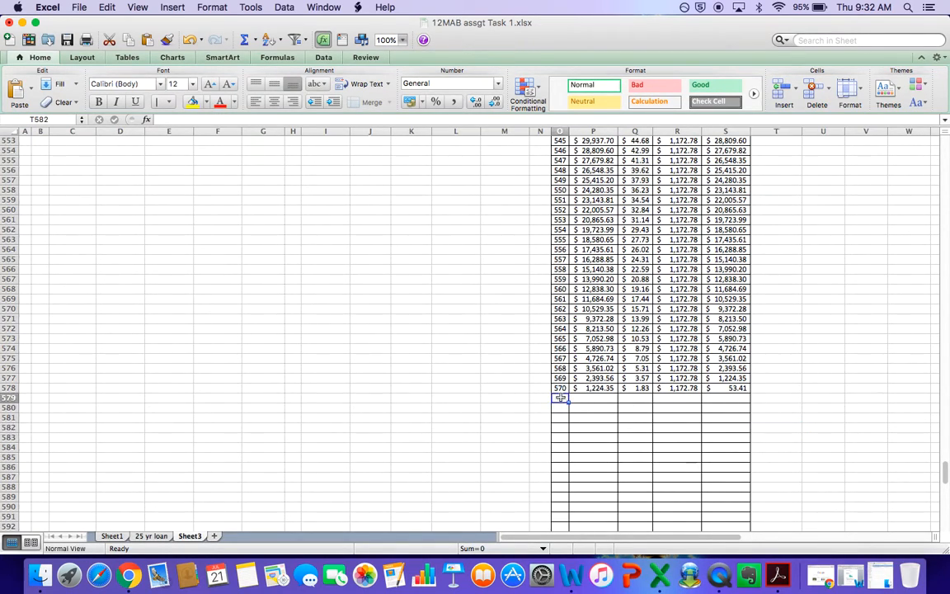
mouse_move(560, 387)
left_mouse_down()
mouse_move(729, 378)
mouse_move(746, 387)
mouse_move(560, 387)
left_mouse_up()
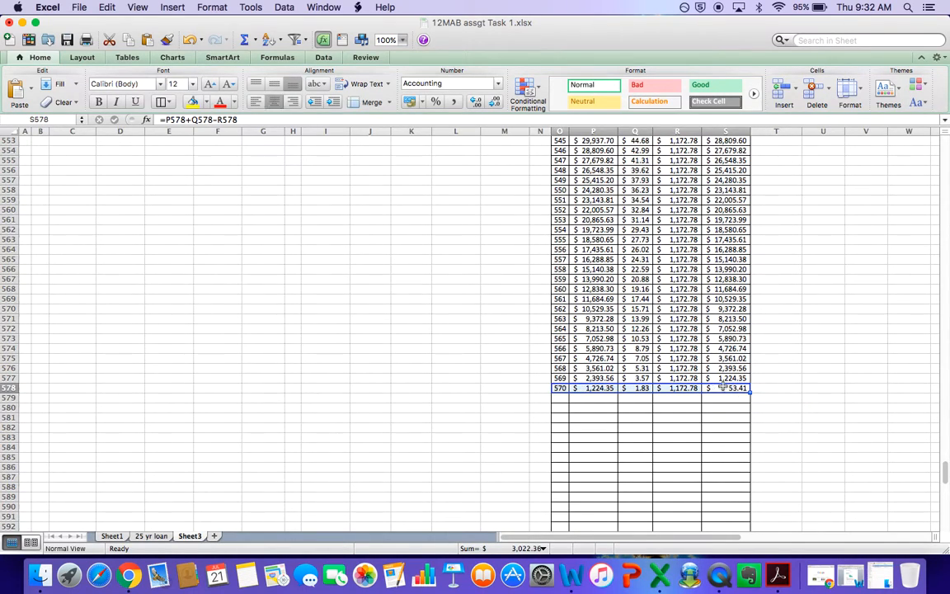
left_click_drag(747, 391, 756, 410)
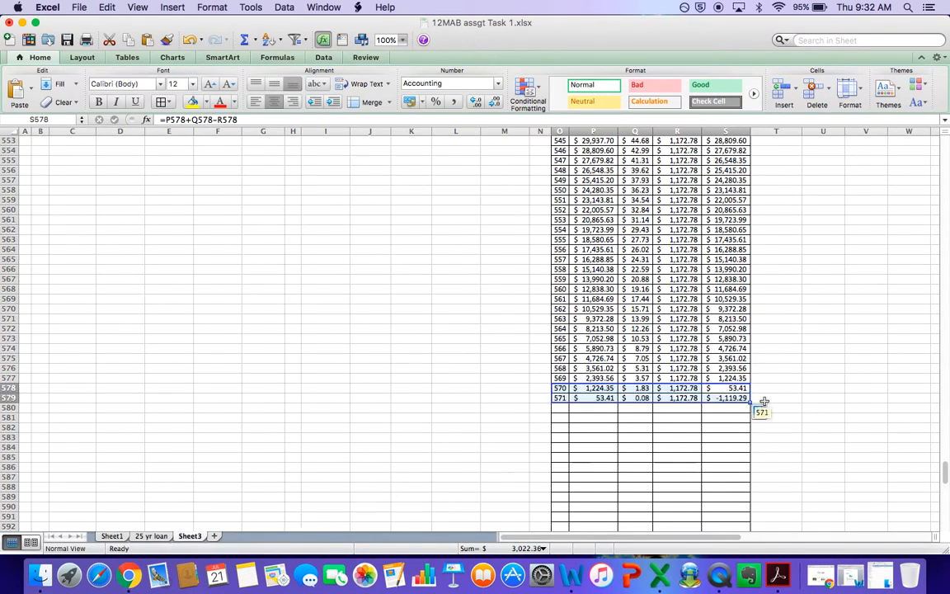
Replace the final fortnightly repayment in R579 with =P579+Q579 and select row 579.
left_click(683, 399)
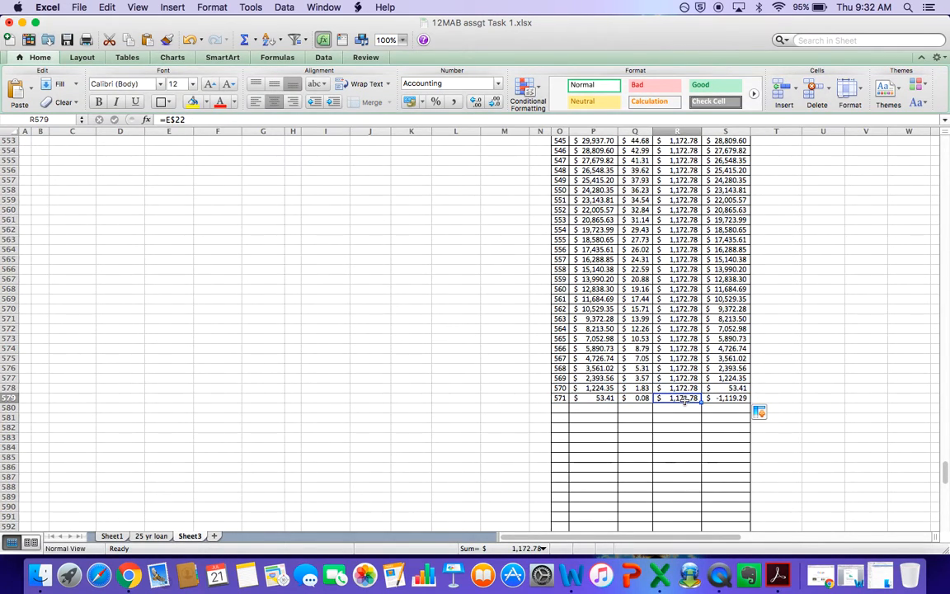
key("BackSpace")
type("=")
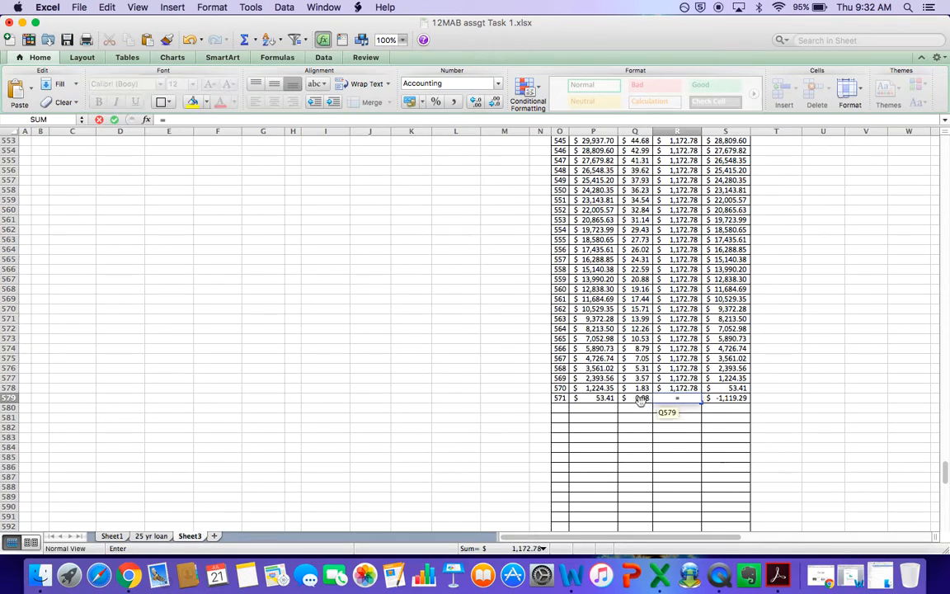
left_click(604, 399)
type("+")
left_click(641, 398)
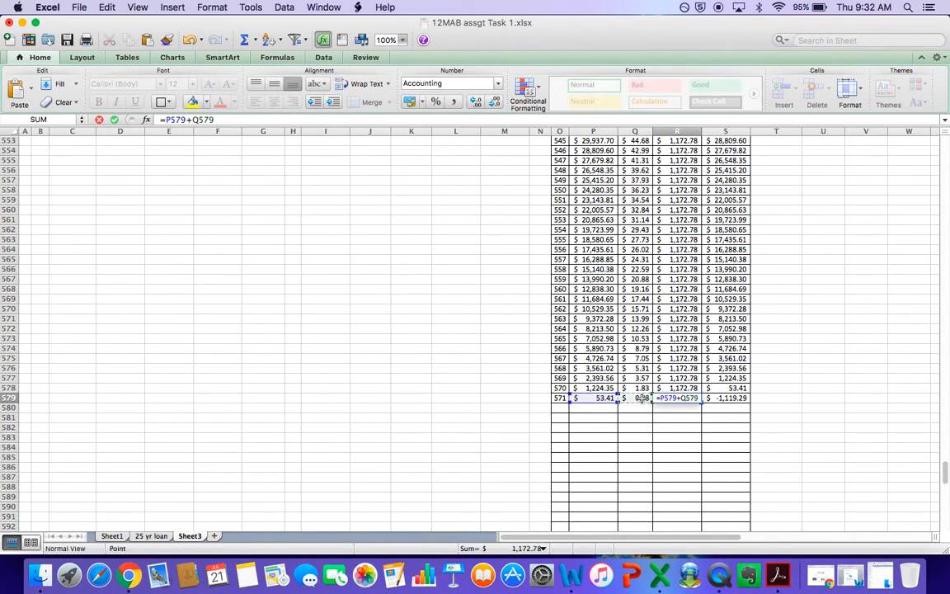
key("Return")
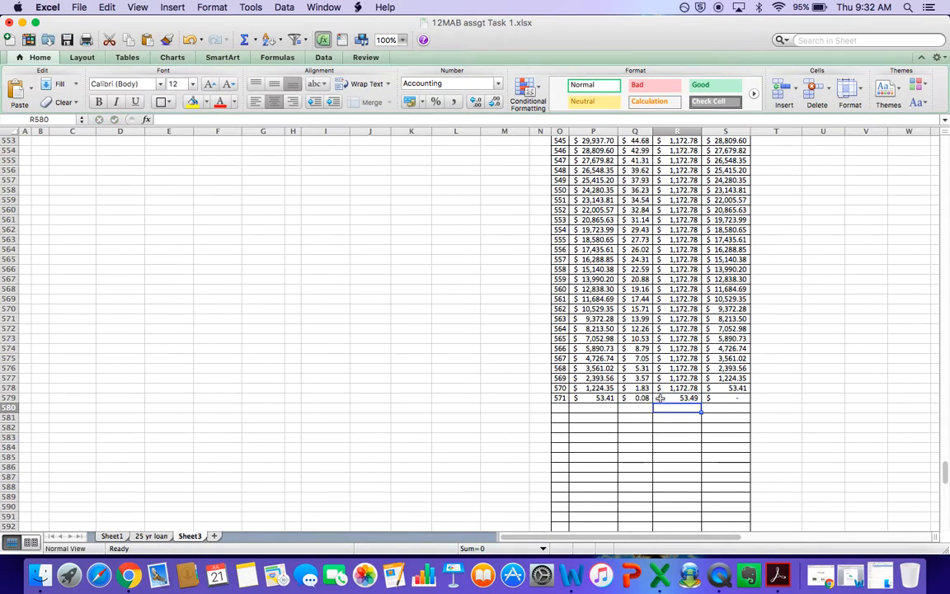
left_click(781, 414)
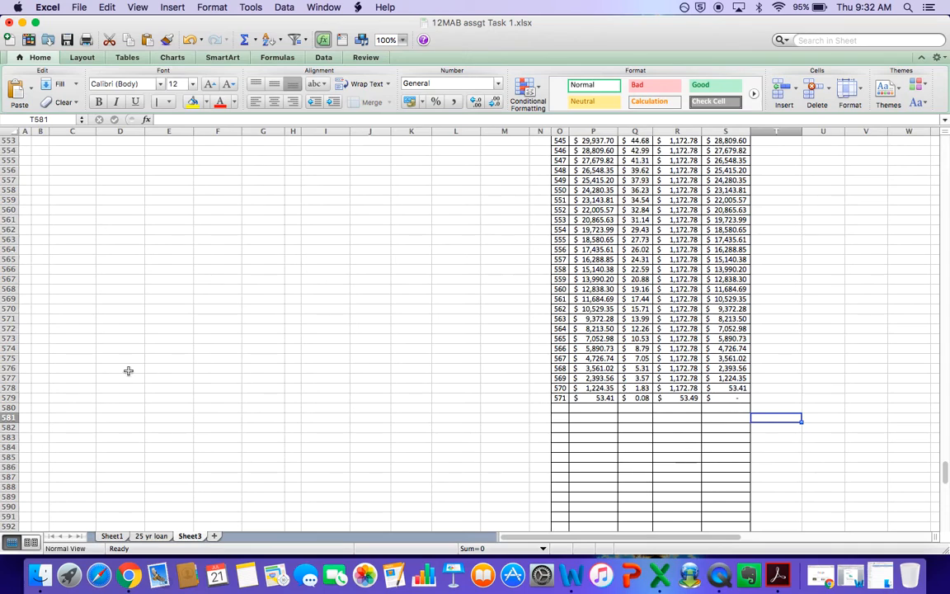
left_click(8, 398)
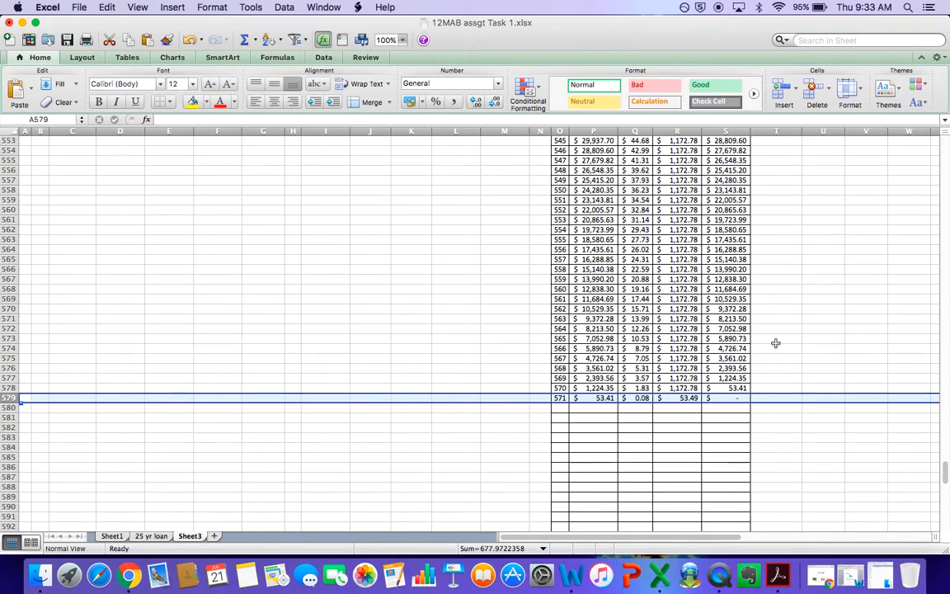
Apply all borders to the monthly heading in C6 and the f'nightly heading in C17.
scroll(770, 349, "up", 1)
scroll(771, 349, "up", 20)
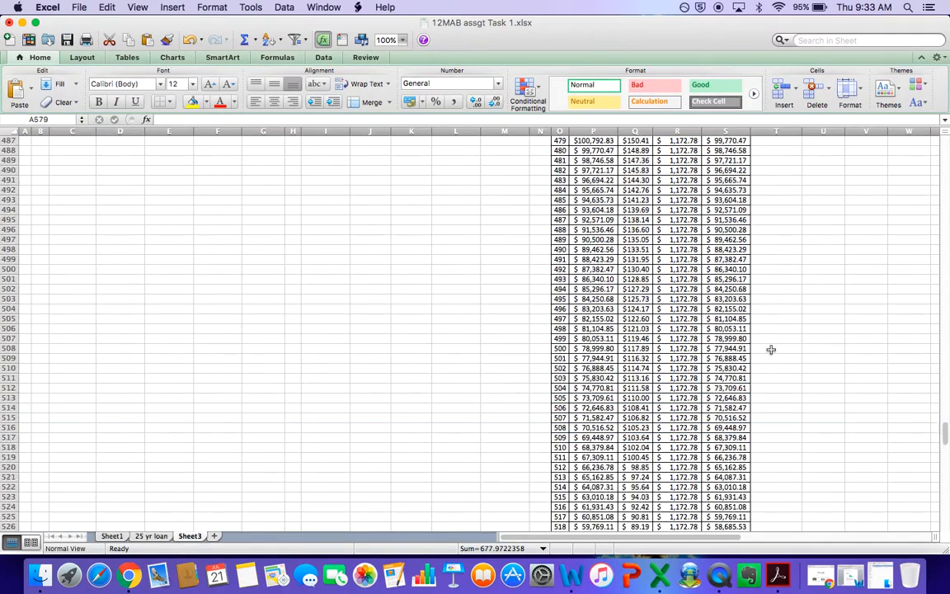
scroll(771, 349, "up", 10)
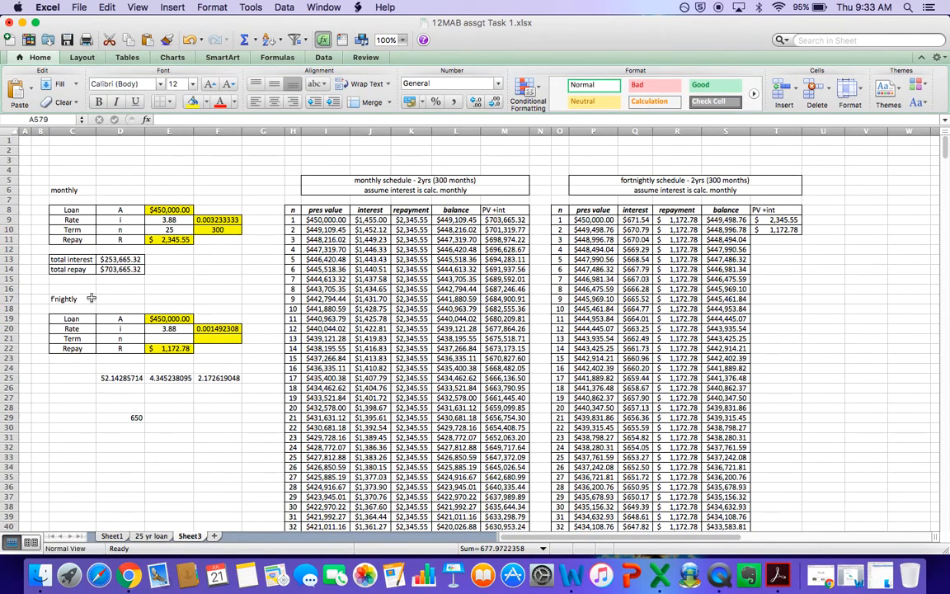
left_click(72, 189)
left_click(169, 102)
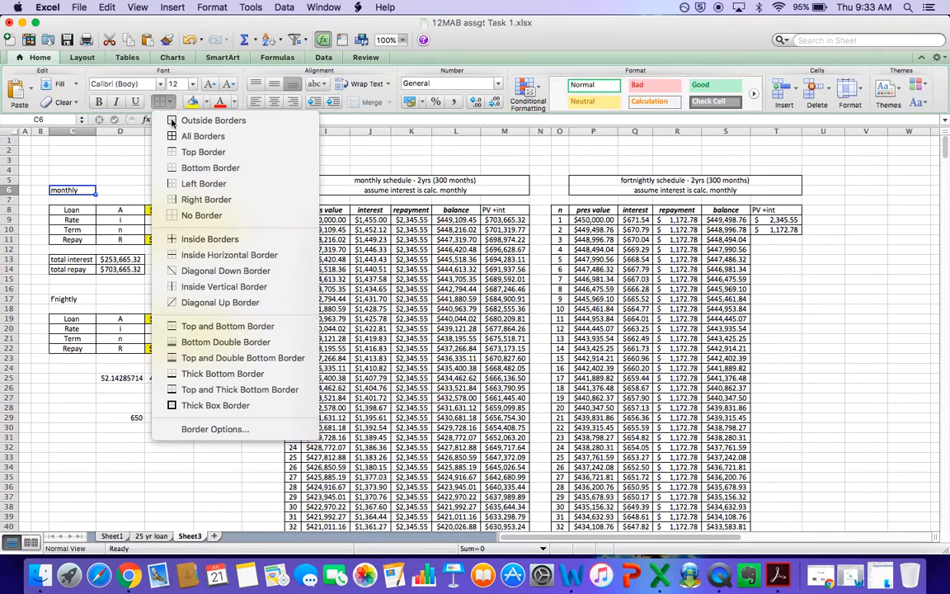
left_click(165, 136)
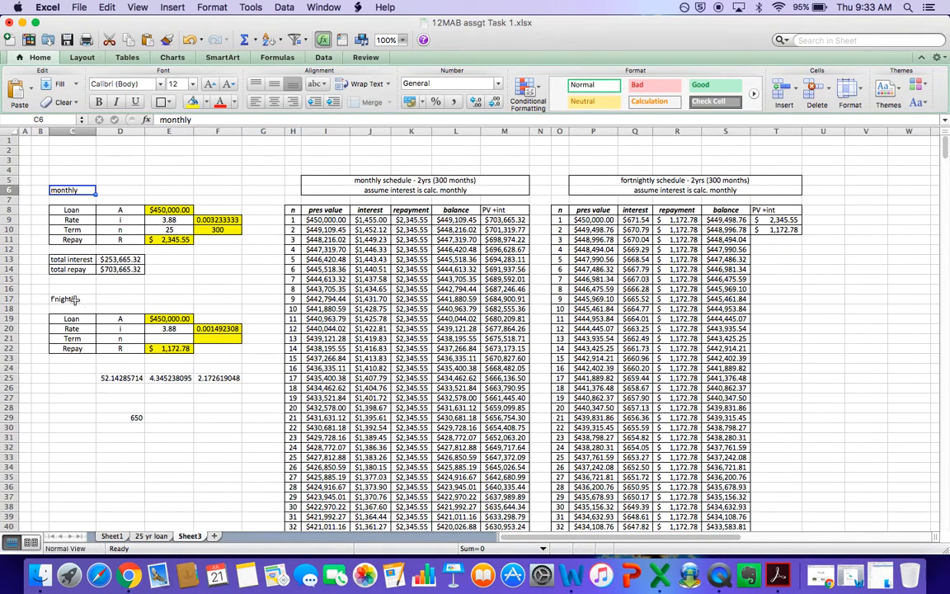
left_click(73, 298)
left_click(169, 102)
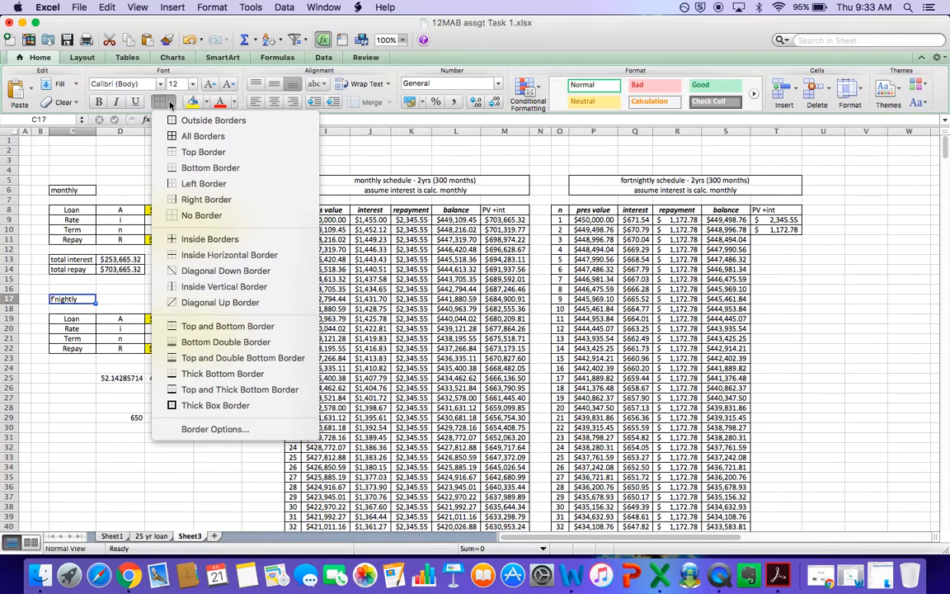
left_click(174, 135)
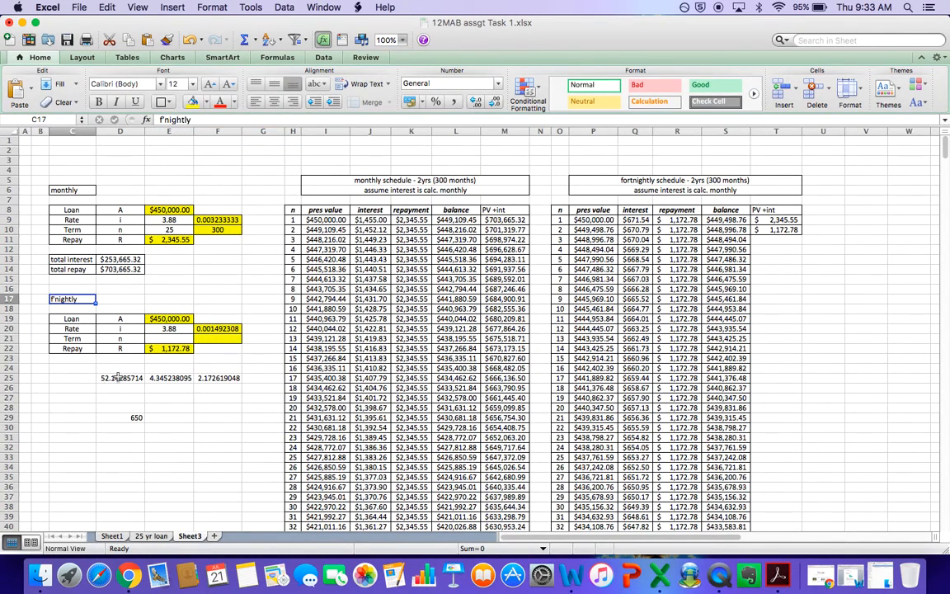
Clear the scratch calculations in D25:F30 below the fortnightly loan details.
left_click_drag(108, 377, 216, 425)
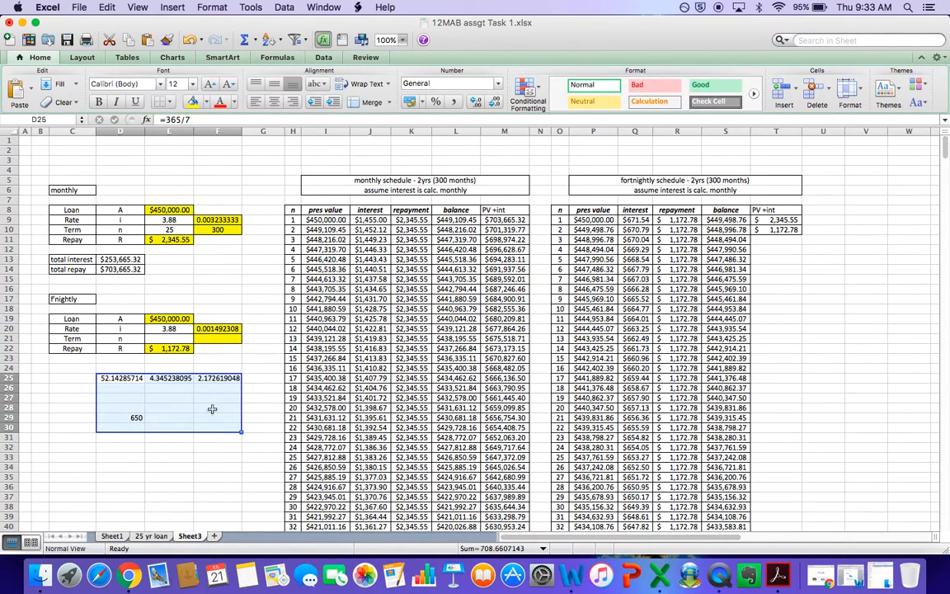
right_click(213, 413)
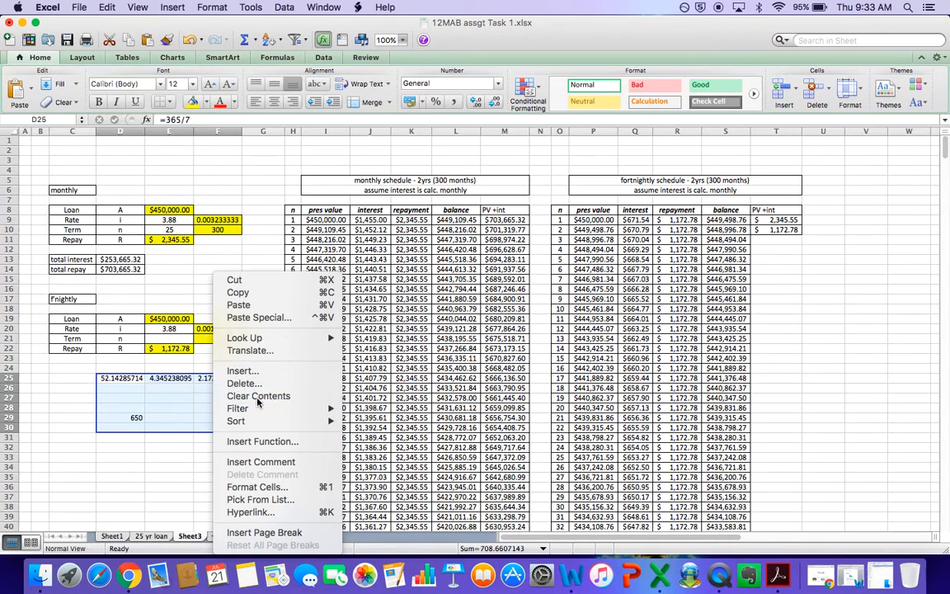
left_click(231, 357)
left_click(153, 408)
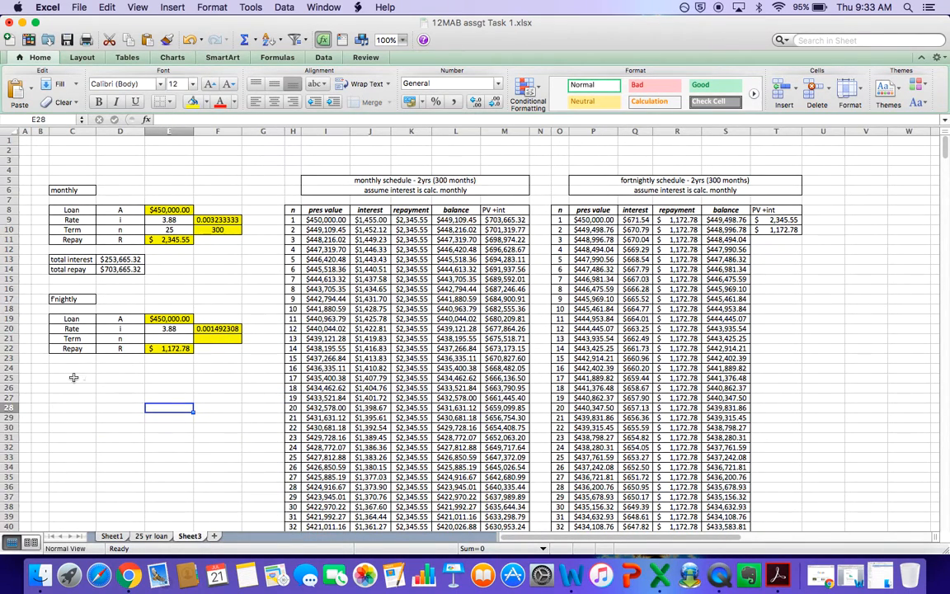
Copy the total interest and total repay block from C13:D14 to C24 under the fortnightly loan details.
left_click(73, 377)
left_click_drag(66, 259, 119, 265)
key("super+c")
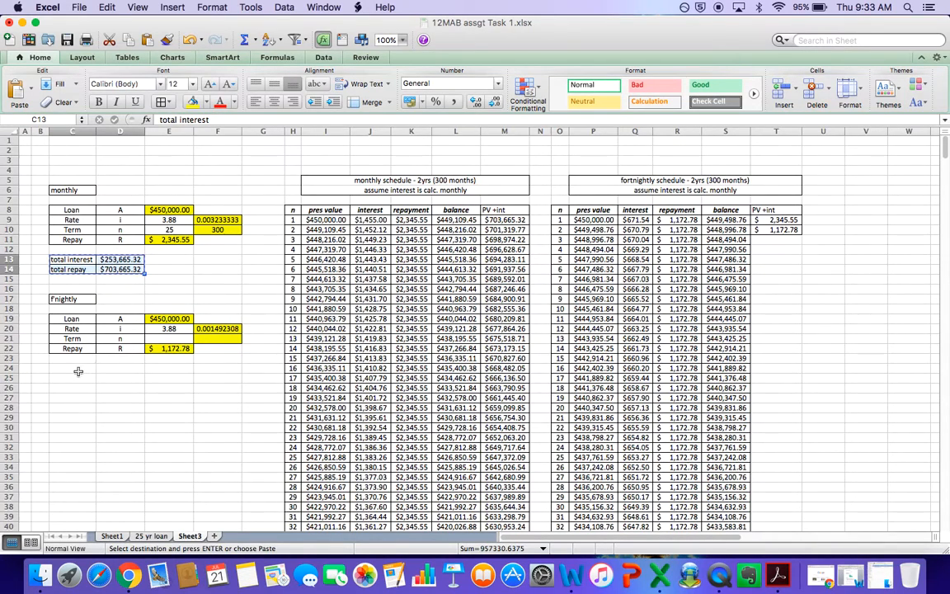
left_click(75, 369)
key("super+v")
left_click(153, 423)
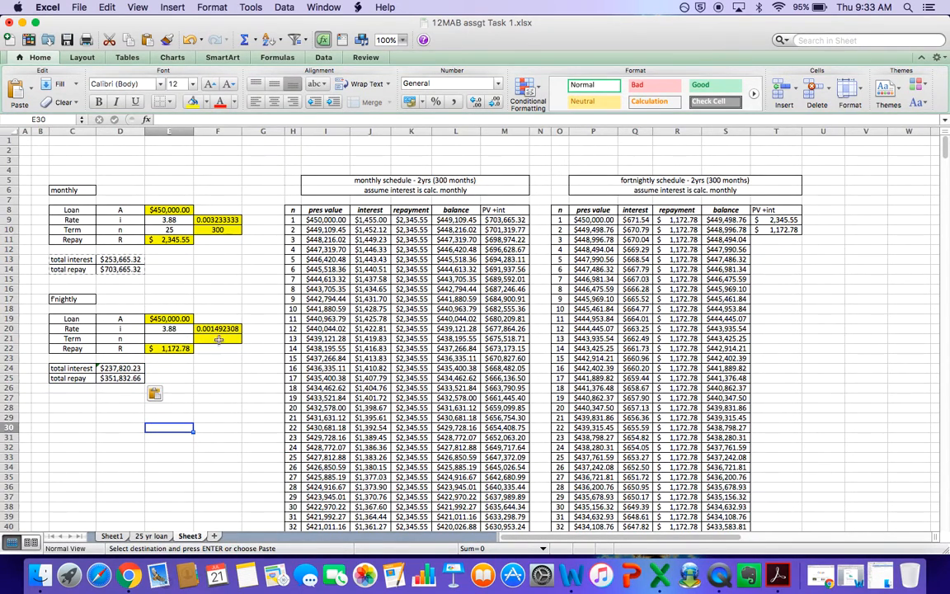
Replace the fortnightly total interest formula in D24 with a SUM of the interest column from Q9 down to the last fortnight.
left_click(117, 369)
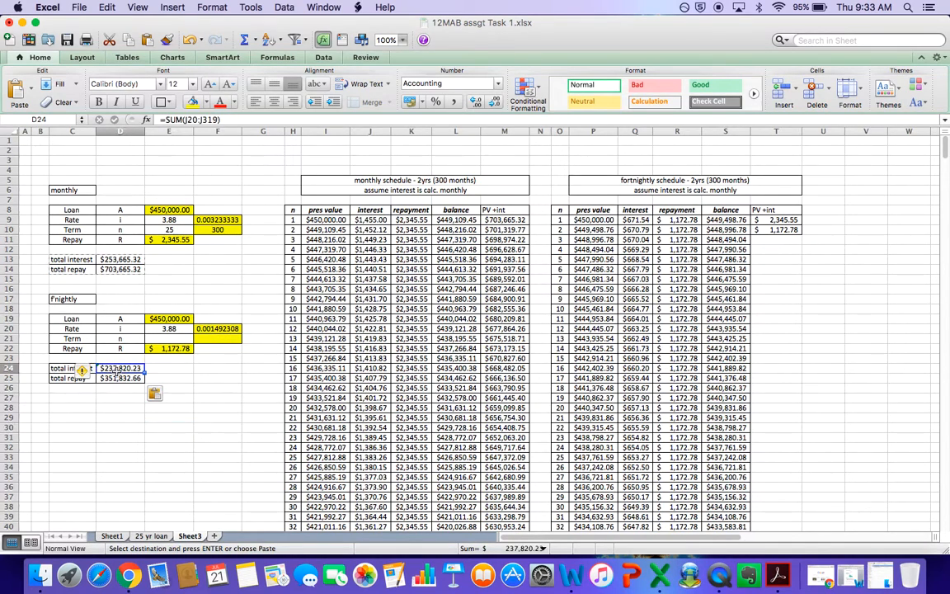
key("BackSpace")
type("=")
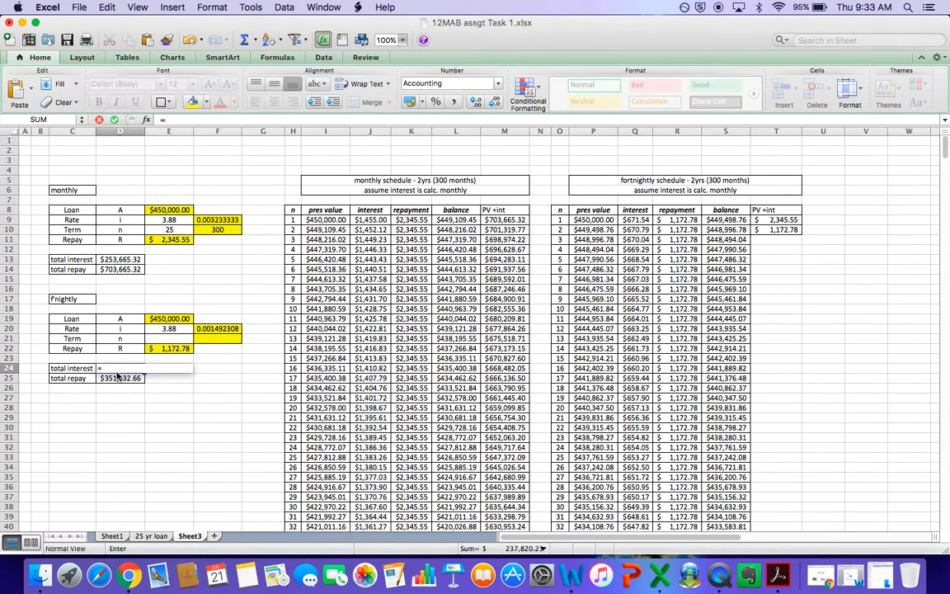
type("sum(")
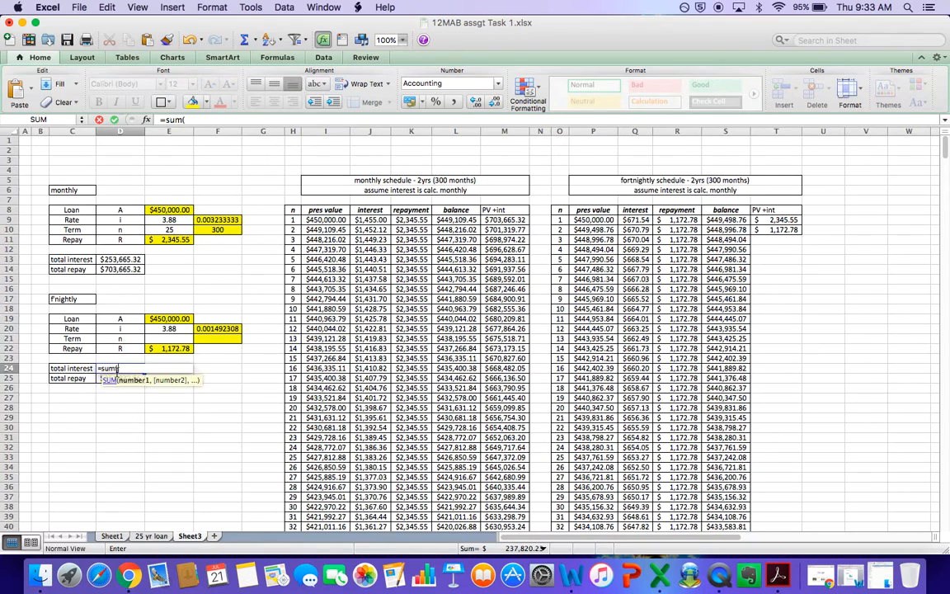
left_click(635, 220)
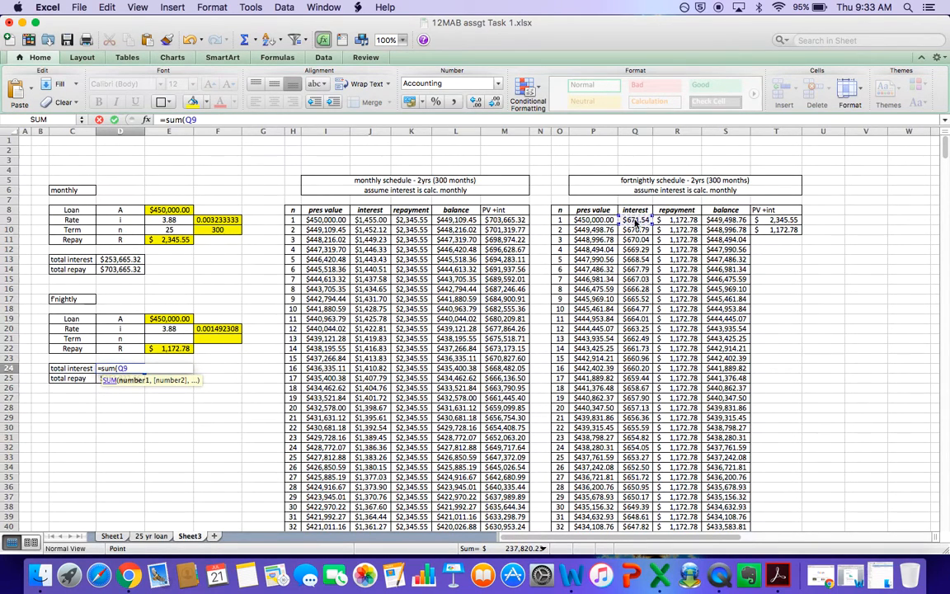
key("ctrl+shift+Down")
key("Return")
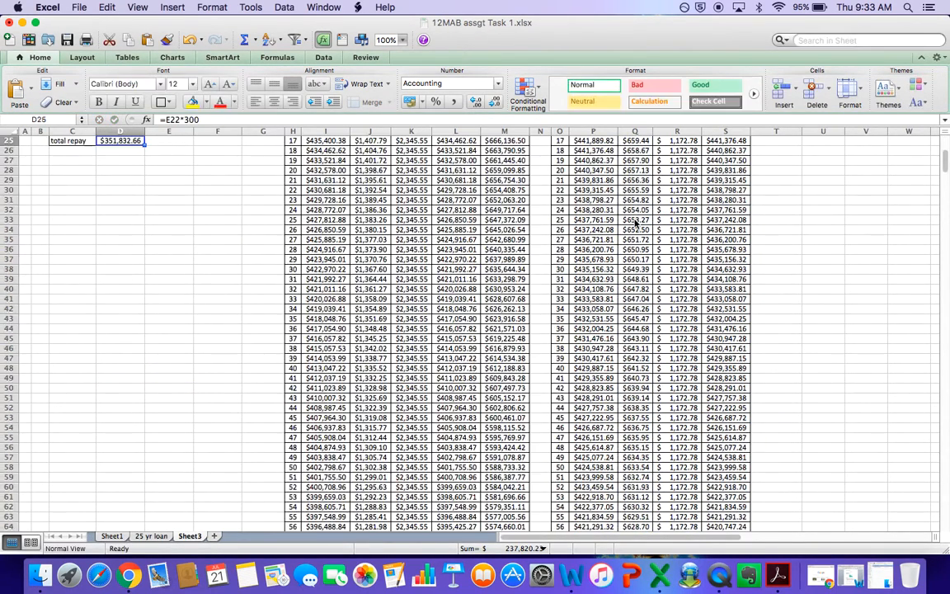
Replace the fortnightly total repay formula in D25 with a SUM of the repayment column, R9:R579.
scroll(165, 330, "up", 6)
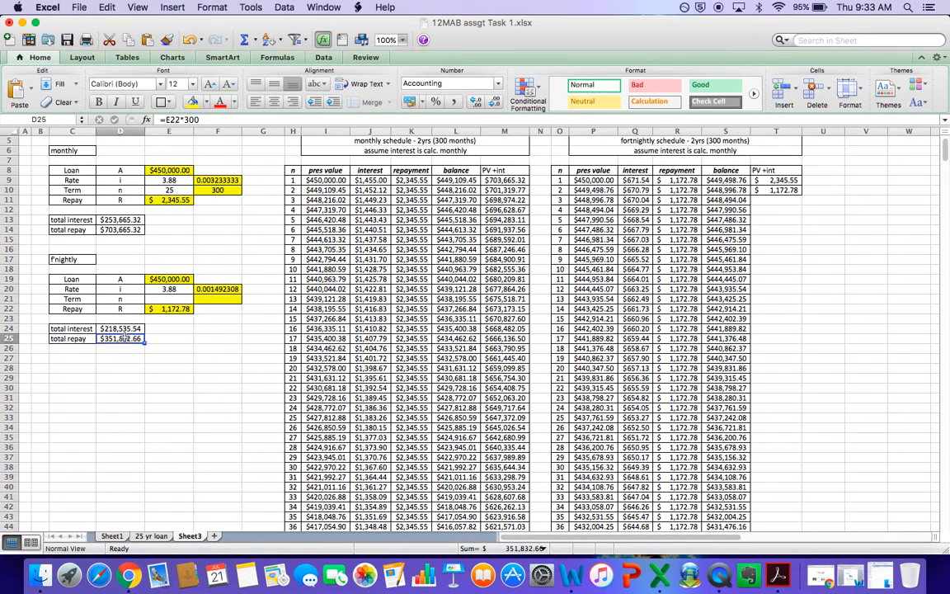
double_click(123, 339)
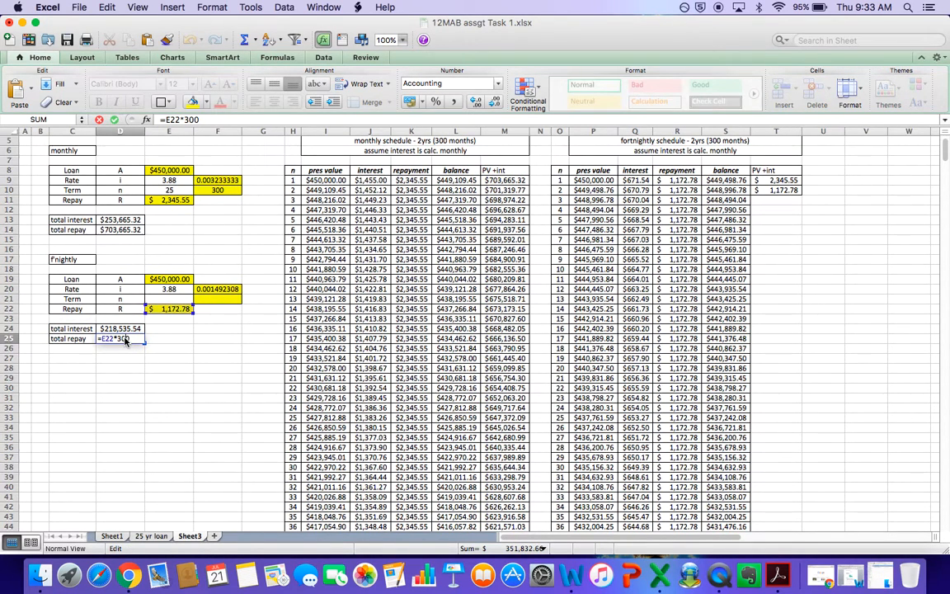
key("BackSpace")
key("BackSpace")
key("BackSpace")
key("BackSpace")
key("BackSpace")
key("BackSpace")
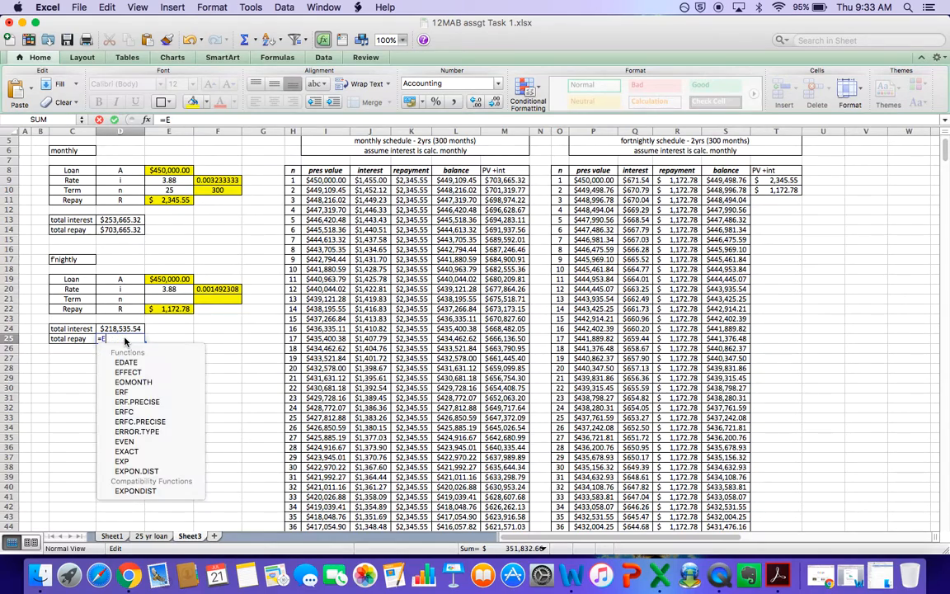
type("sum(")
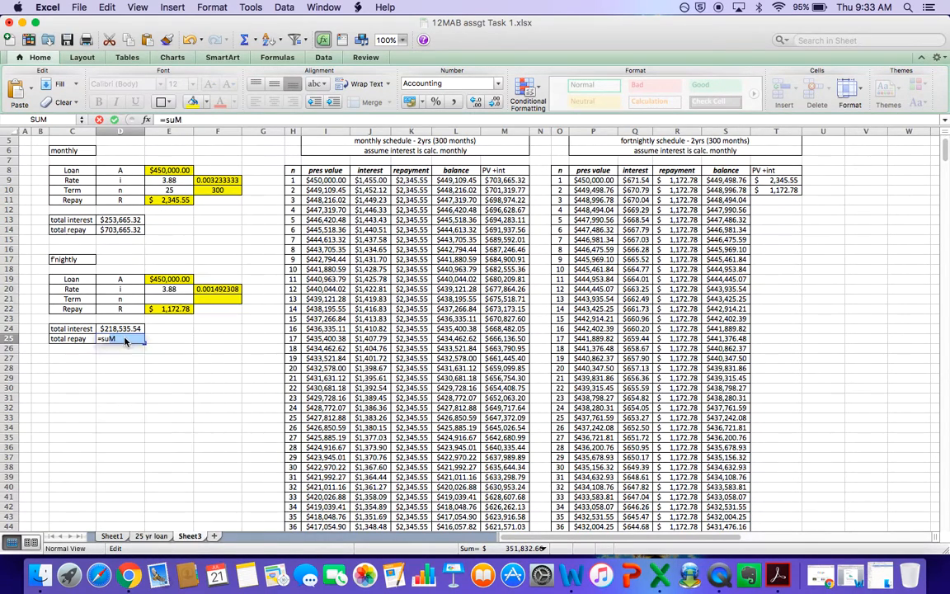
left_click(694, 181)
key("super+shift+Down")
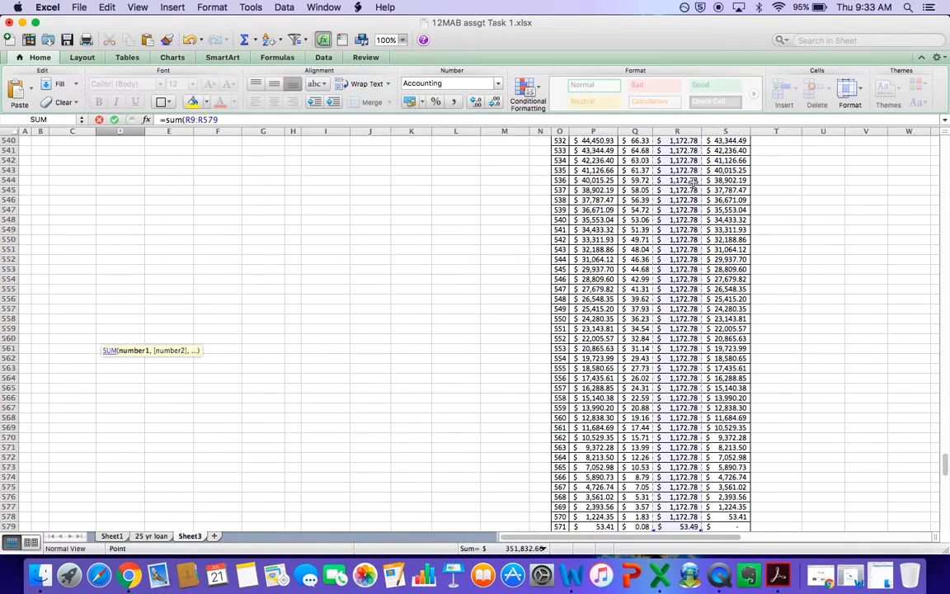
key("Return")
scroll(146, 249, "up", 1)
scroll(146, 249, "up", 8)
left_click(210, 416)
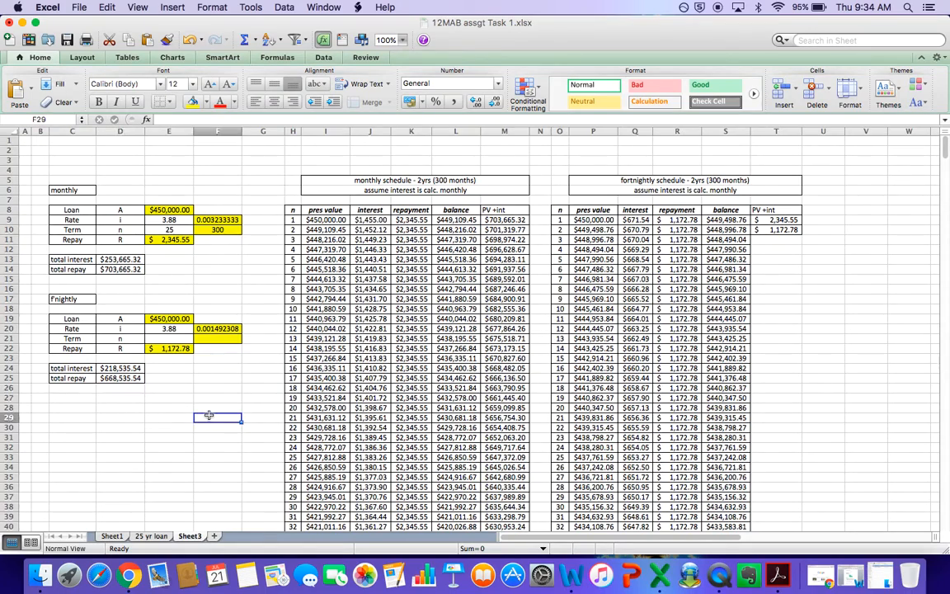
Compare the monthly and fortnightly total interest, check the schedule's last fortnight number, and enter 571 as the fortnightly term in F21.
left_click(117, 257)
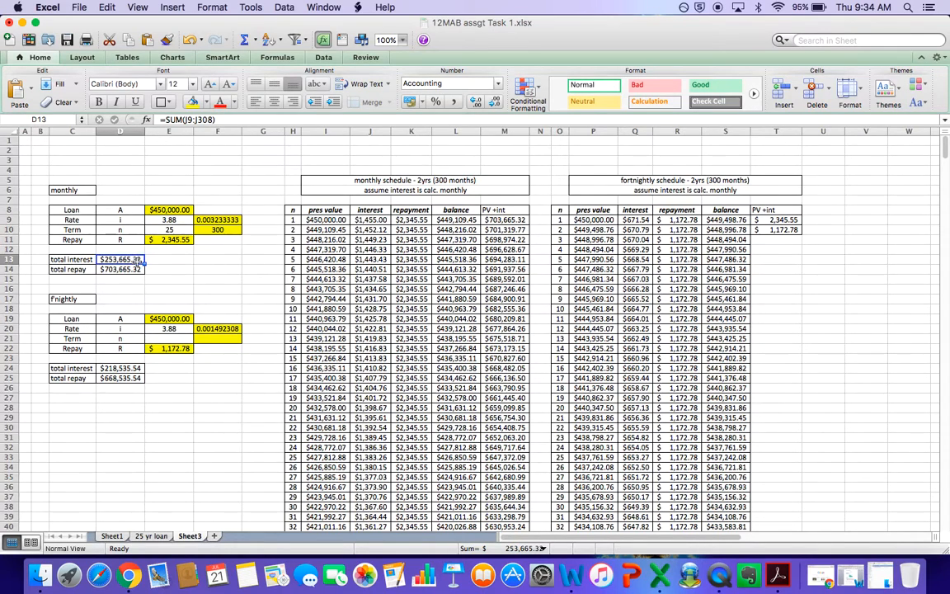
left_click(134, 367)
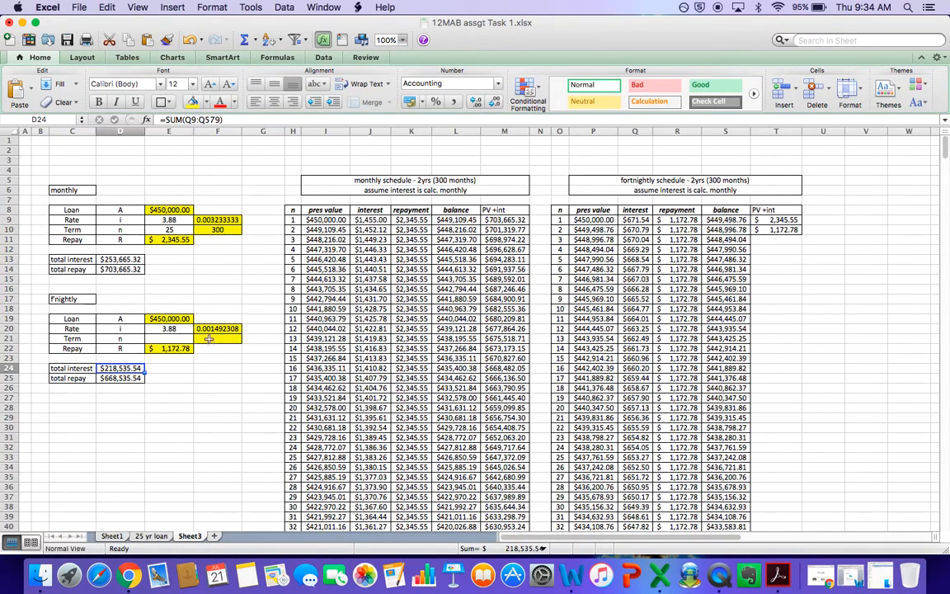
scroll(643, 446, "down", 20)
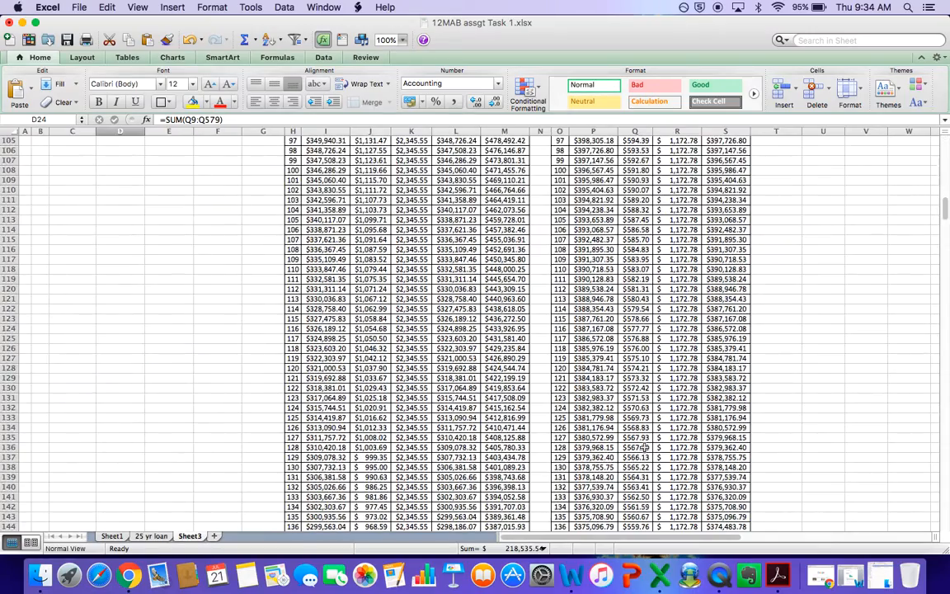
scroll(644, 446, "down", 20)
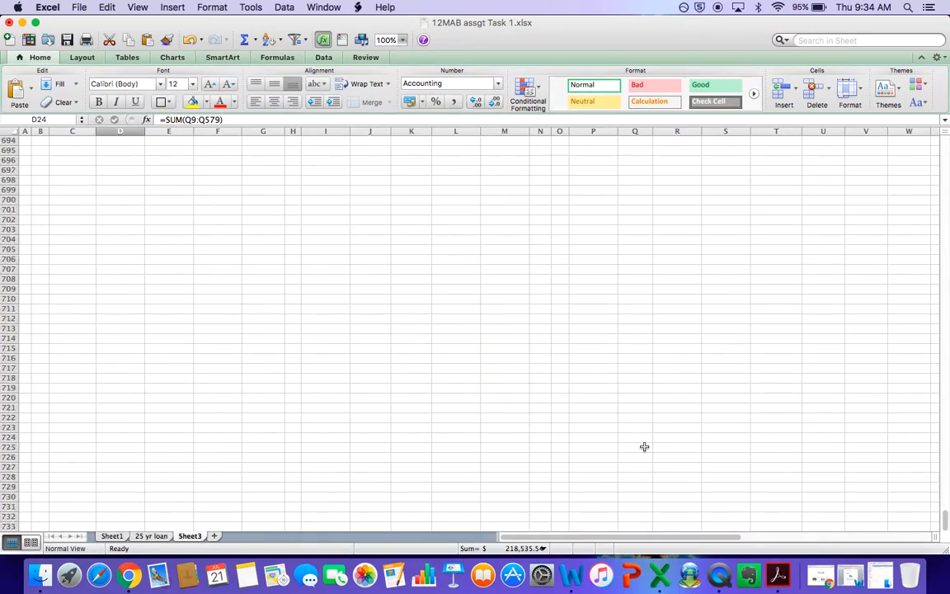
scroll(644, 445, "up", 20)
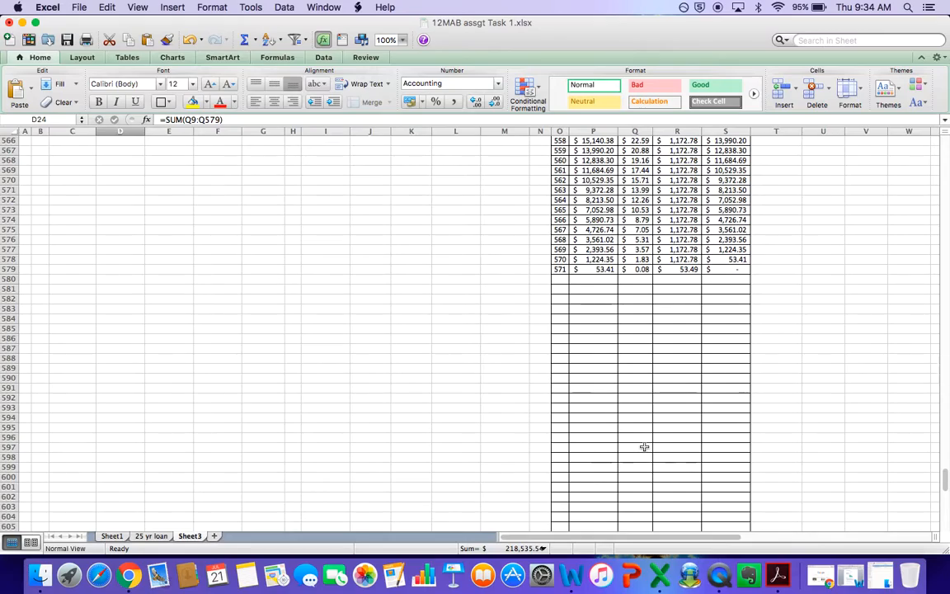
scroll(642, 446, "up", 20)
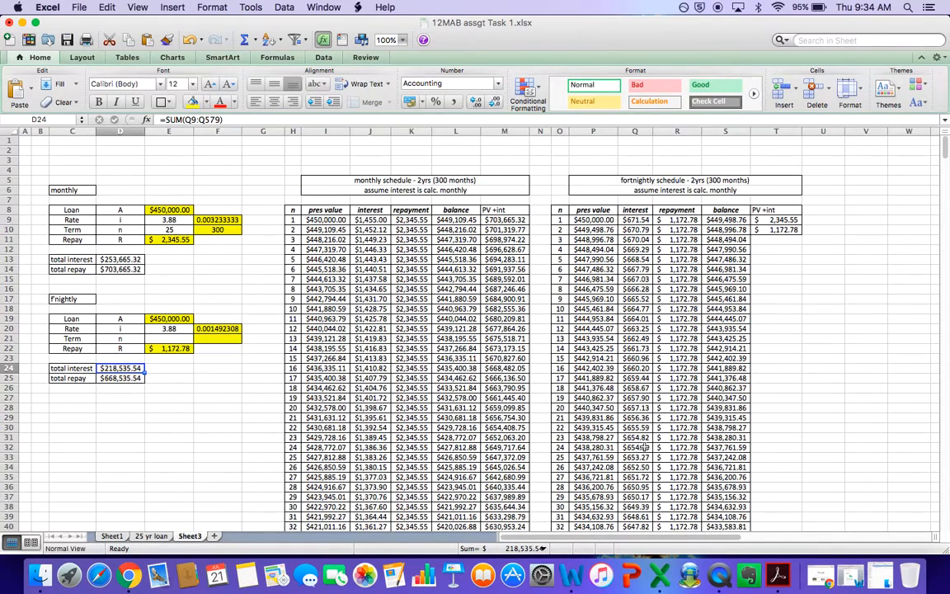
left_click(212, 334)
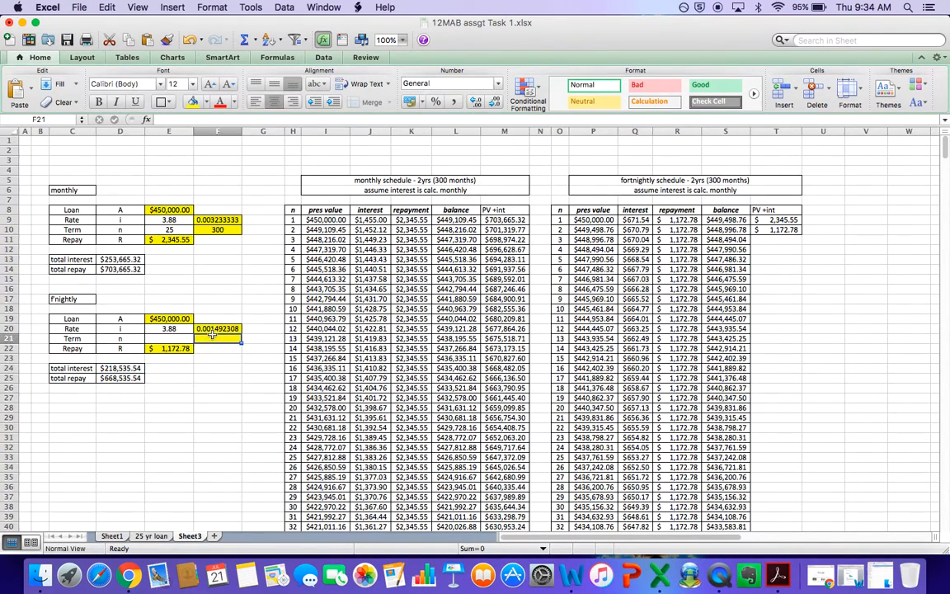
type("571")
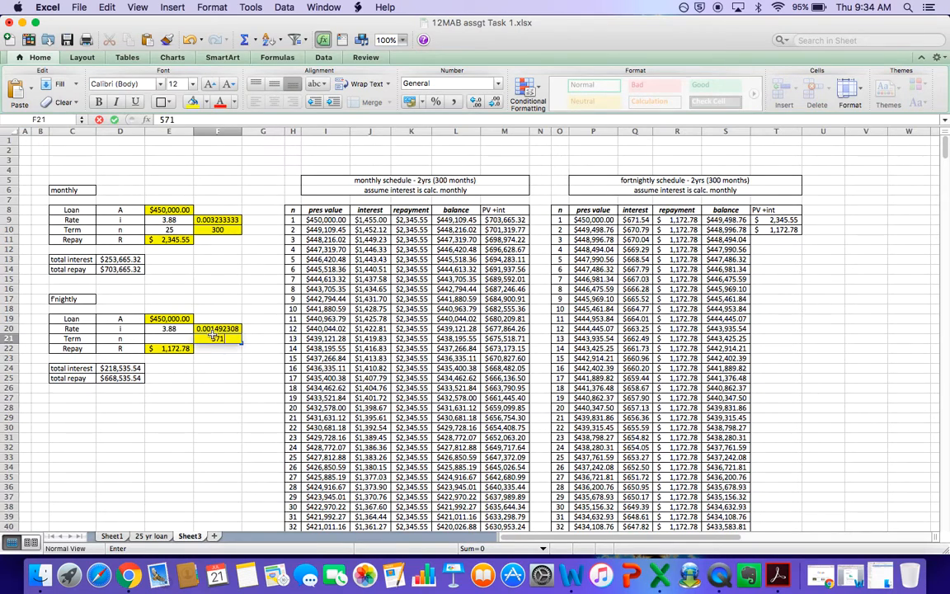
left_click(241, 377)
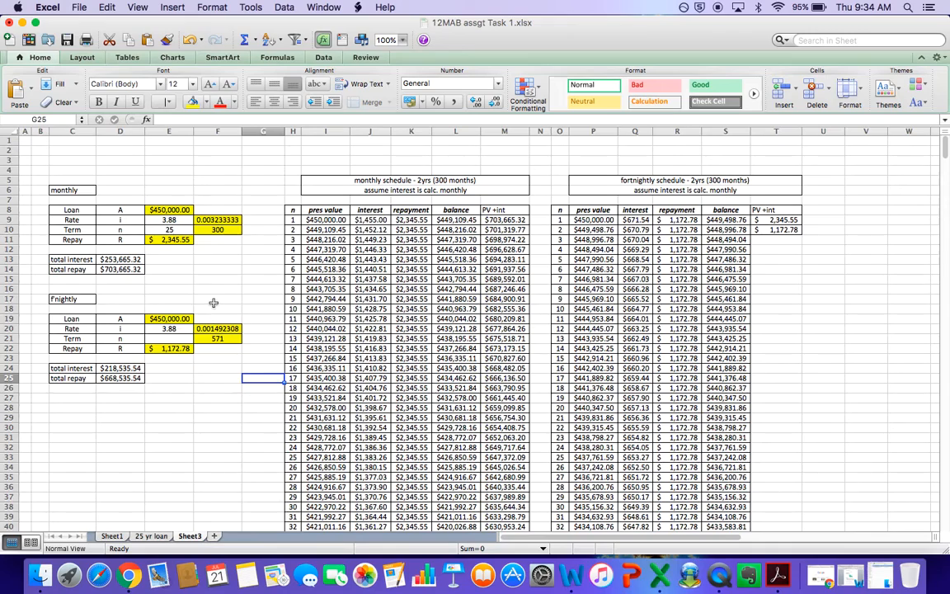
Label the fortnightly loan columns with f'nights in F17 and annual in E17.
left_click(214, 300)
type("f")
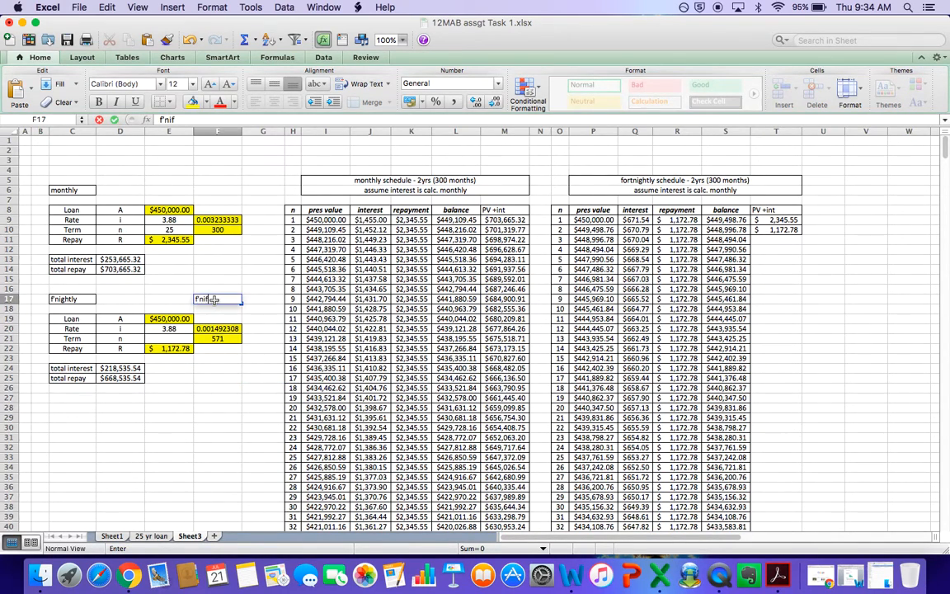
type("'nights")
left_click(177, 301)
type("annual")
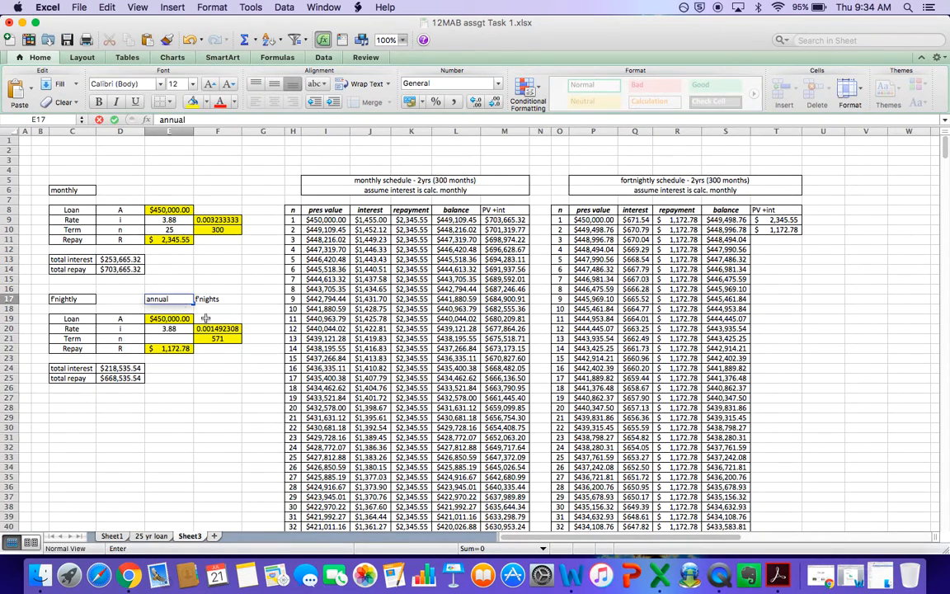
key("Return")
Label the monthly loan columns with annual in E6 and months in F6.
left_click(161, 190)
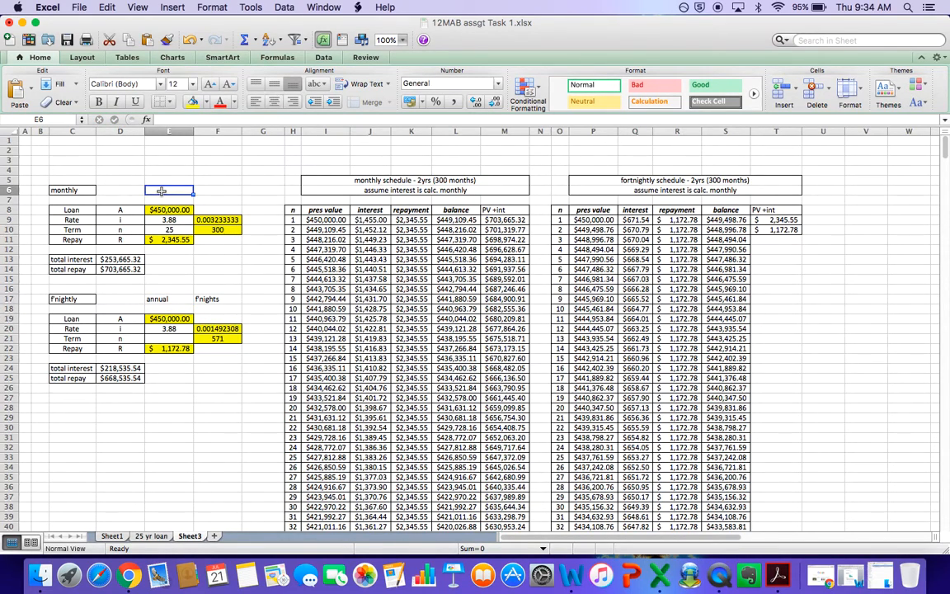
type("annual")
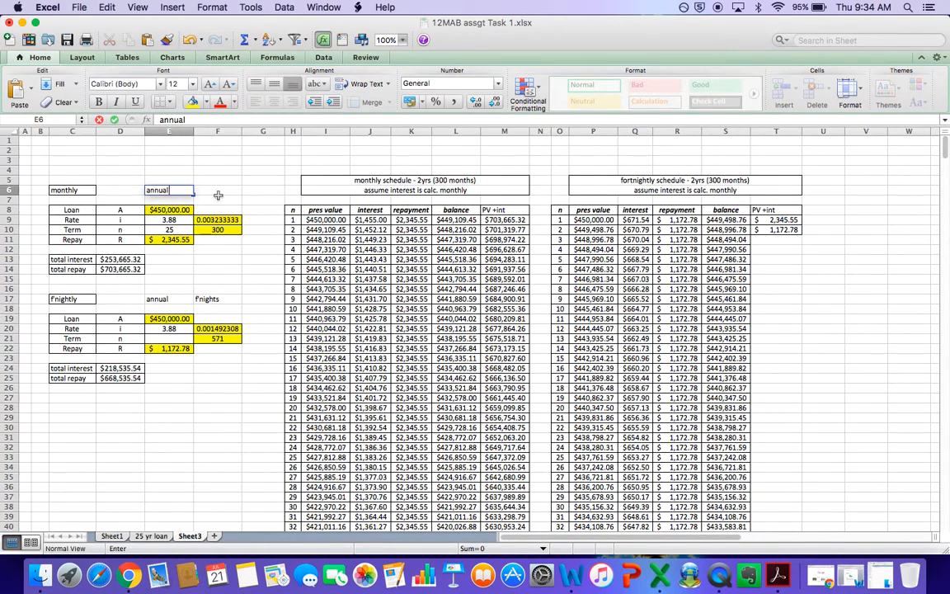
left_click(230, 192)
type("months")
left_click(216, 260)
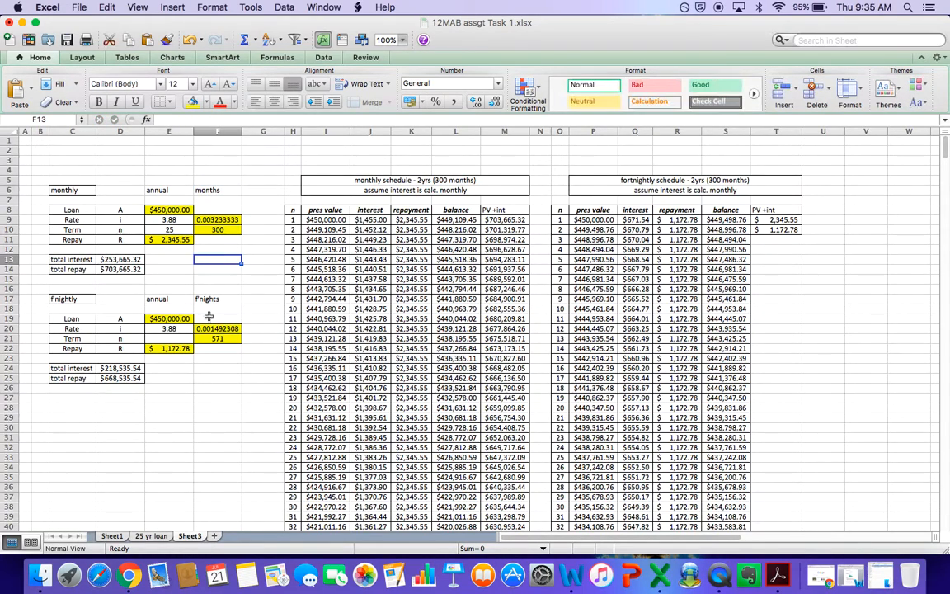
Calculate the fortnightly loan's term in years in E21 with the formula =F21/26.
left_click(169, 338)
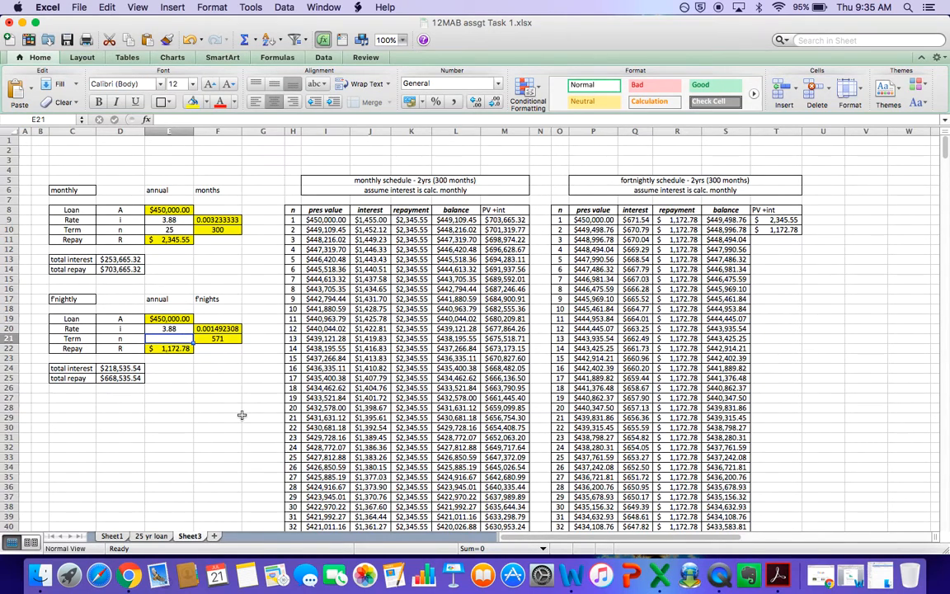
type("=")
left_click(218, 339)
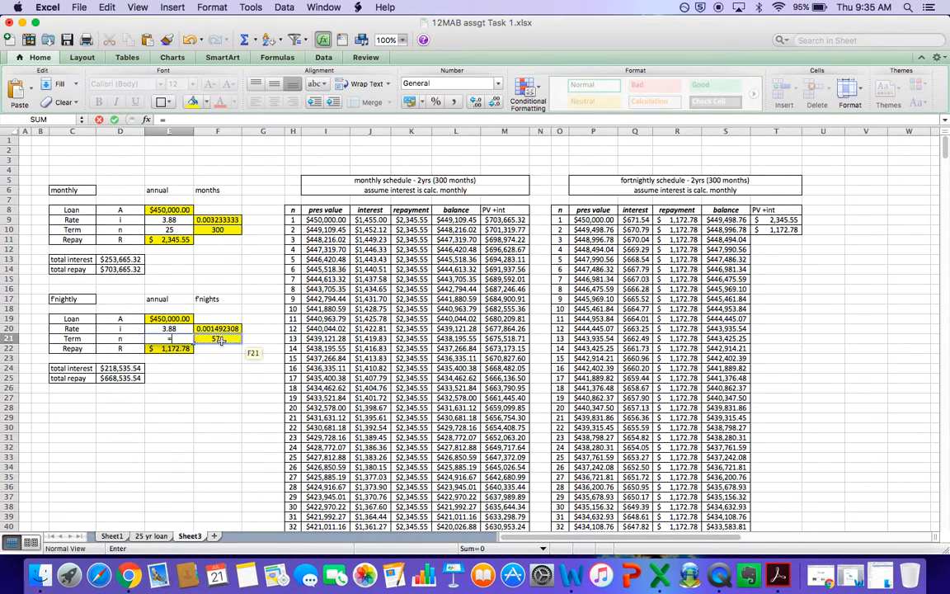
type("/")
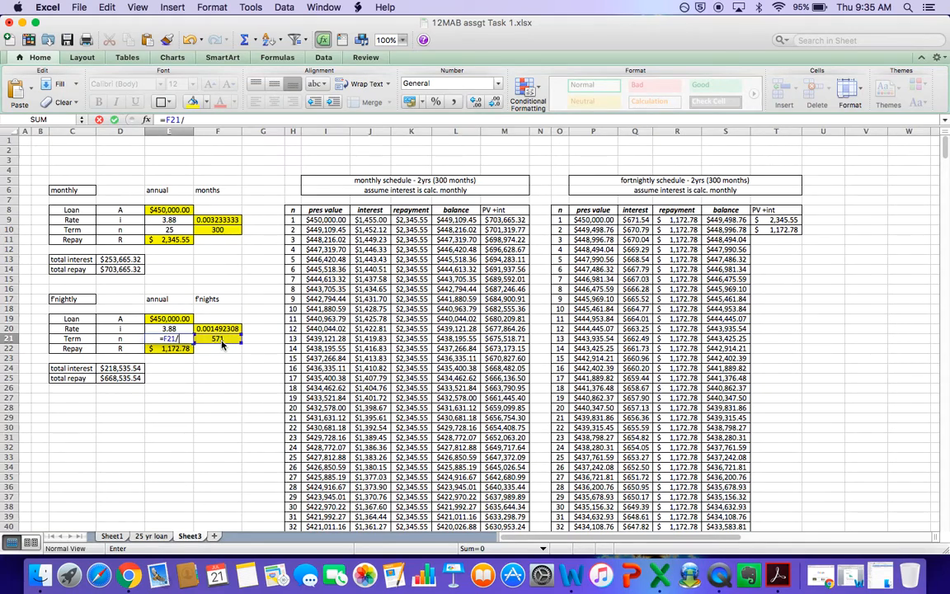
type("26")
key("Return")
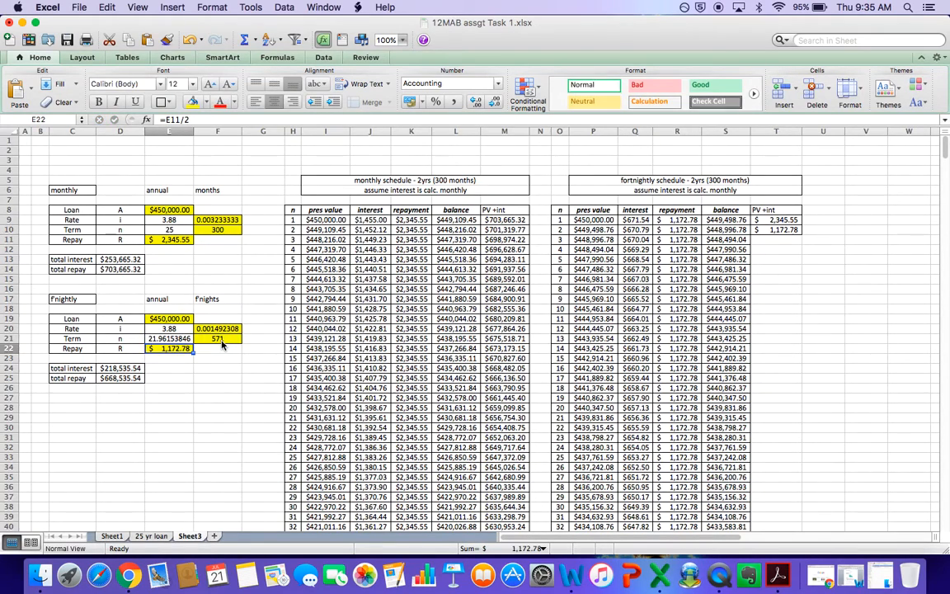
left_click(218, 397)
left_click(169, 339)
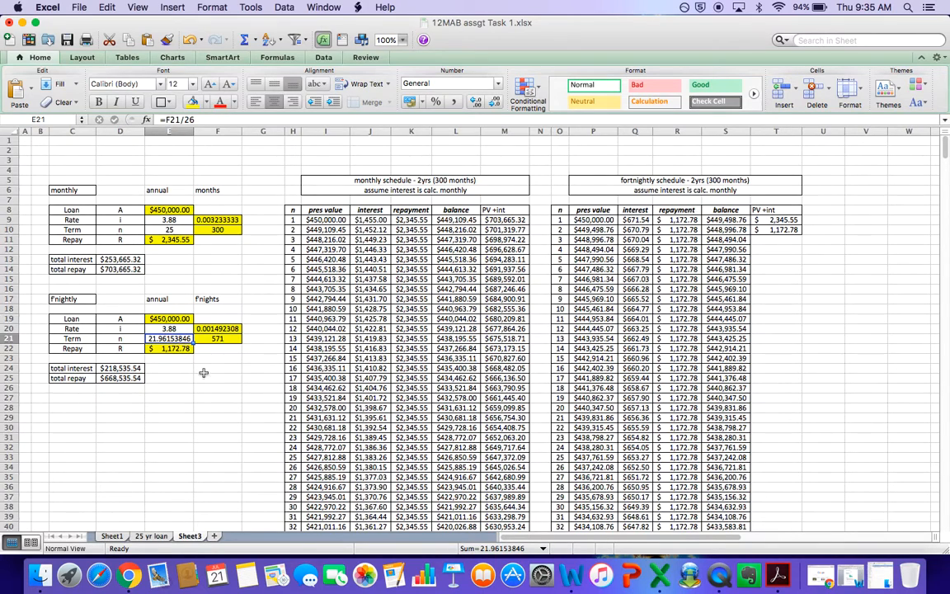
left_click(212, 415)
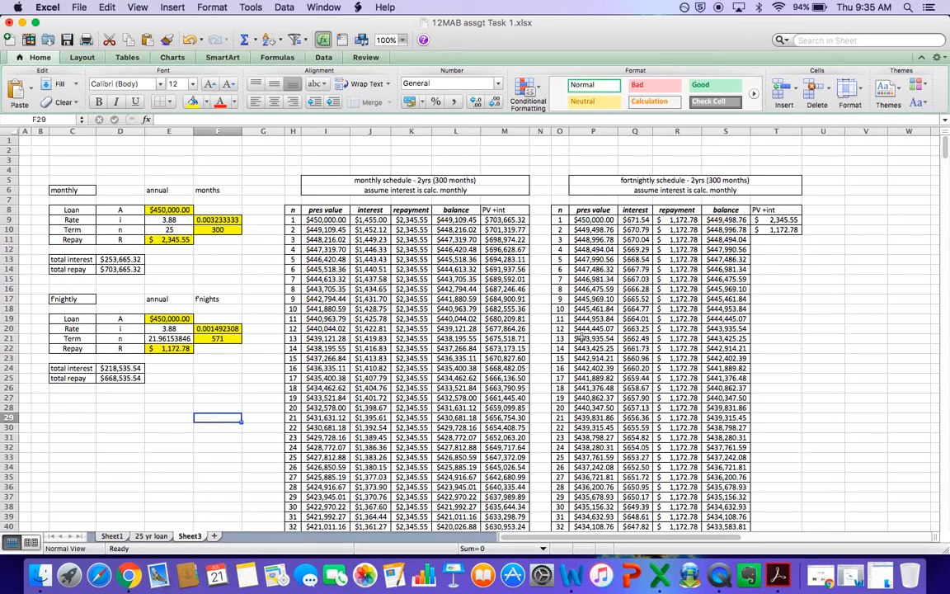
Replace the first PV +int entry of the fortnightly schedule, T9, with a link to the total repay in D25.
double_click(793, 219)
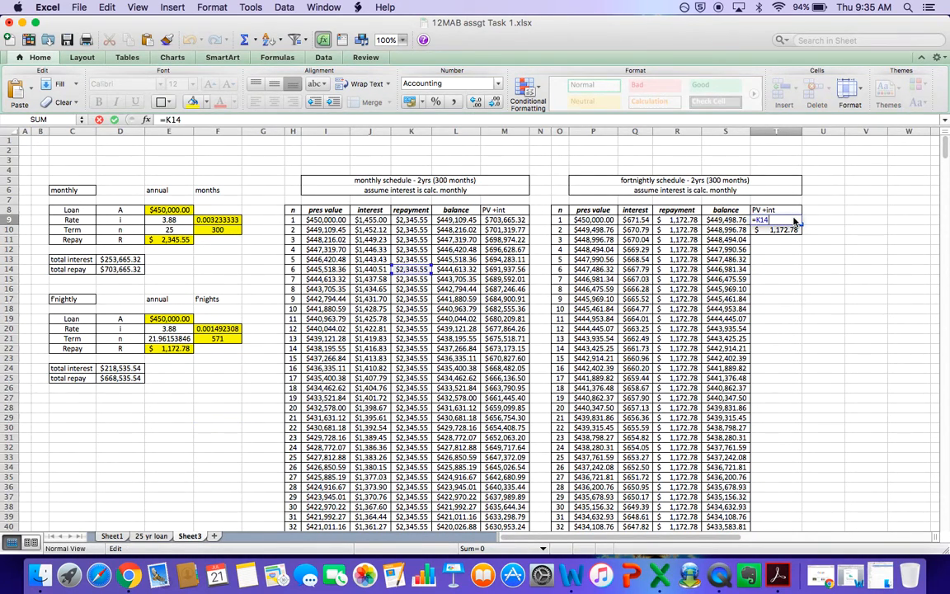
key("Escape")
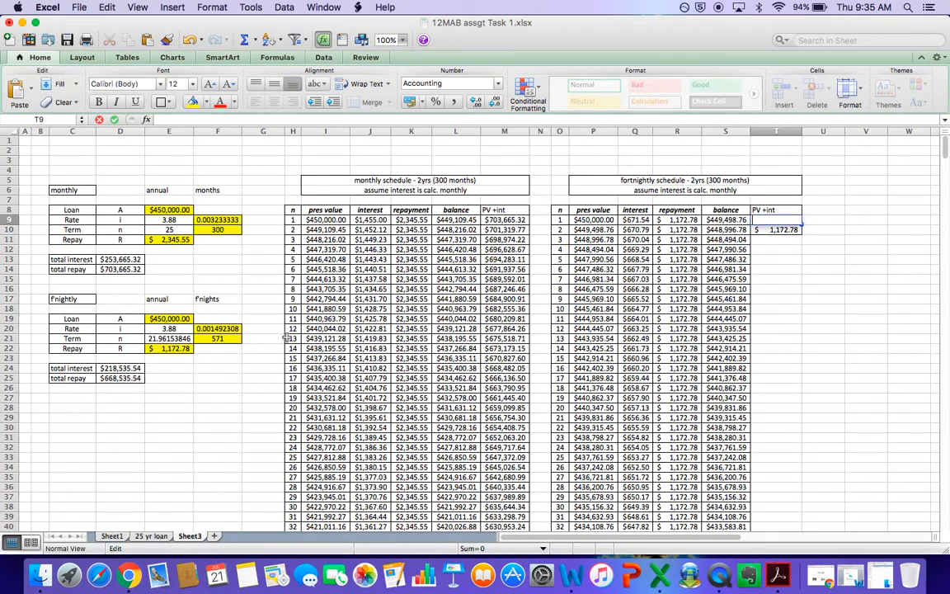
left_click(132, 379)
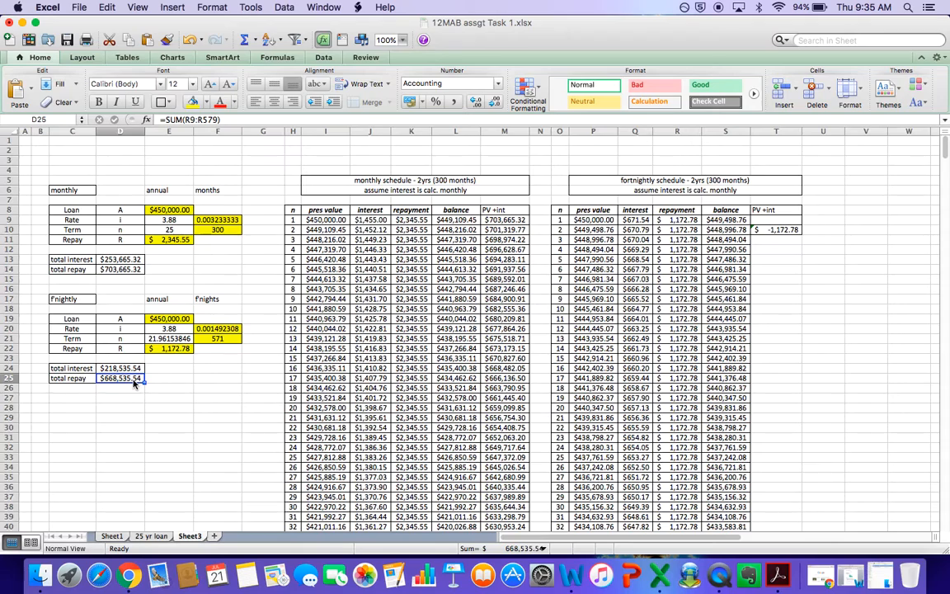
left_click(779, 221)
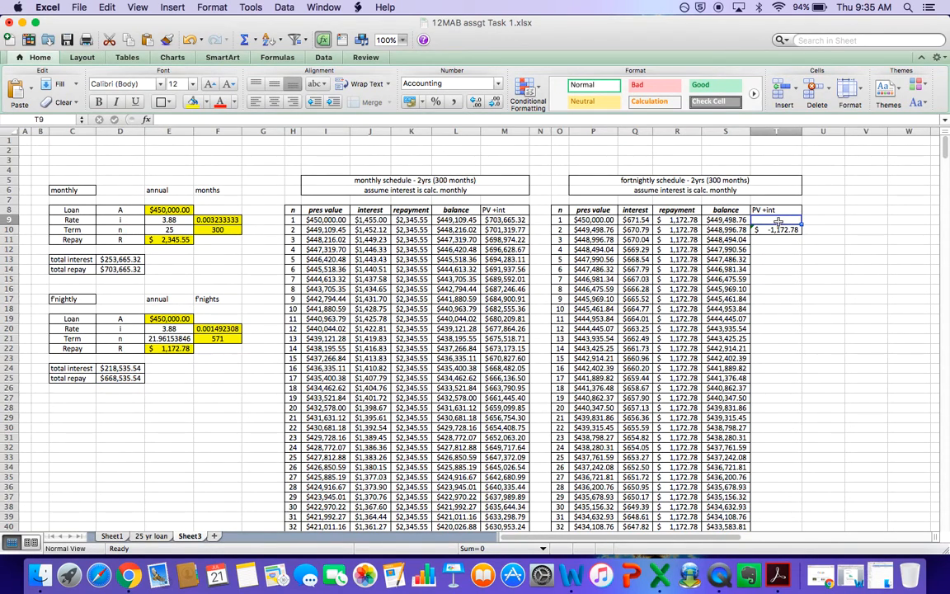
type("=")
left_click(130, 379)
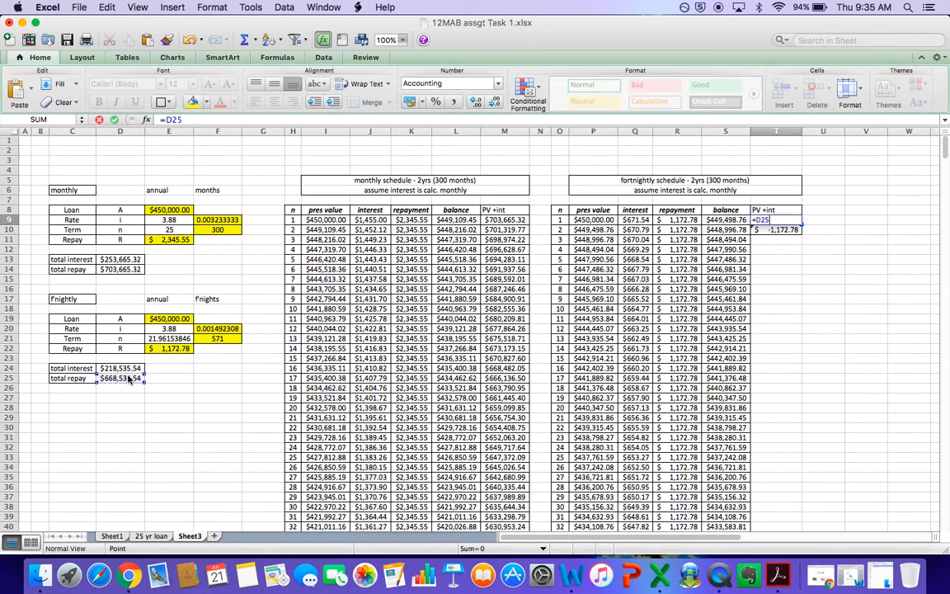
key("Return")
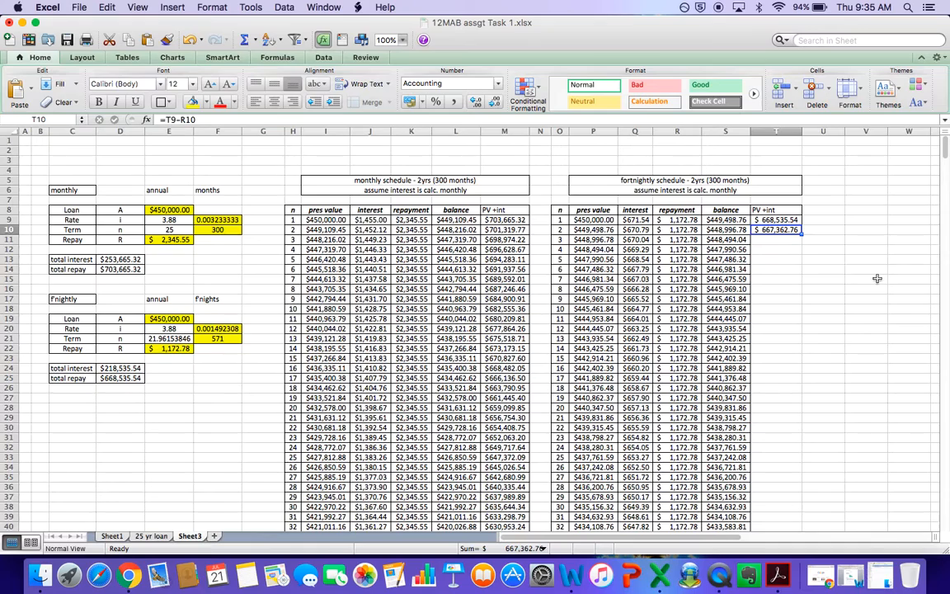
Enter =T9-R10 in T10 as the second PV +int value of the fortnightly schedule and select that cell.
type("=")
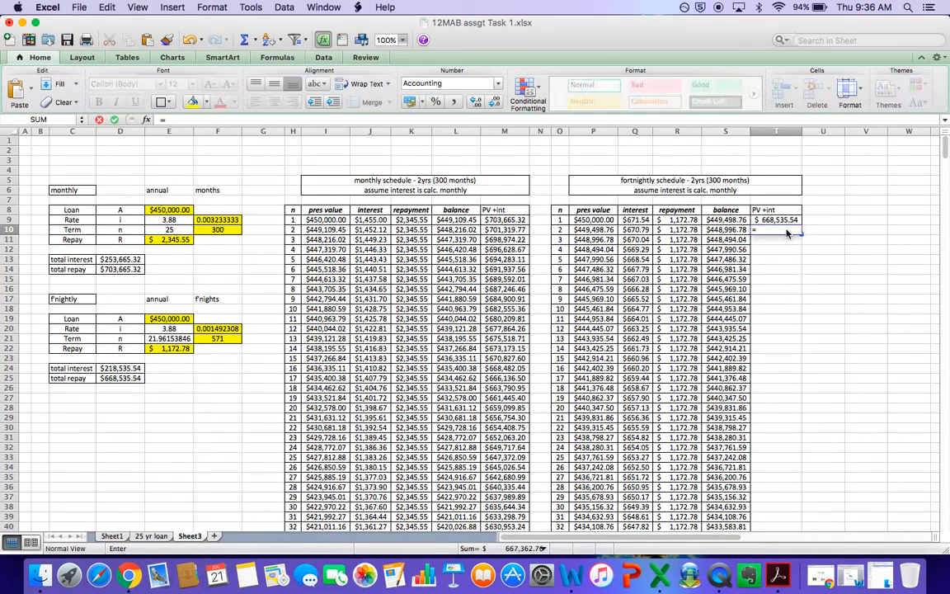
left_click(786, 220)
type("-")
left_click(679, 231)
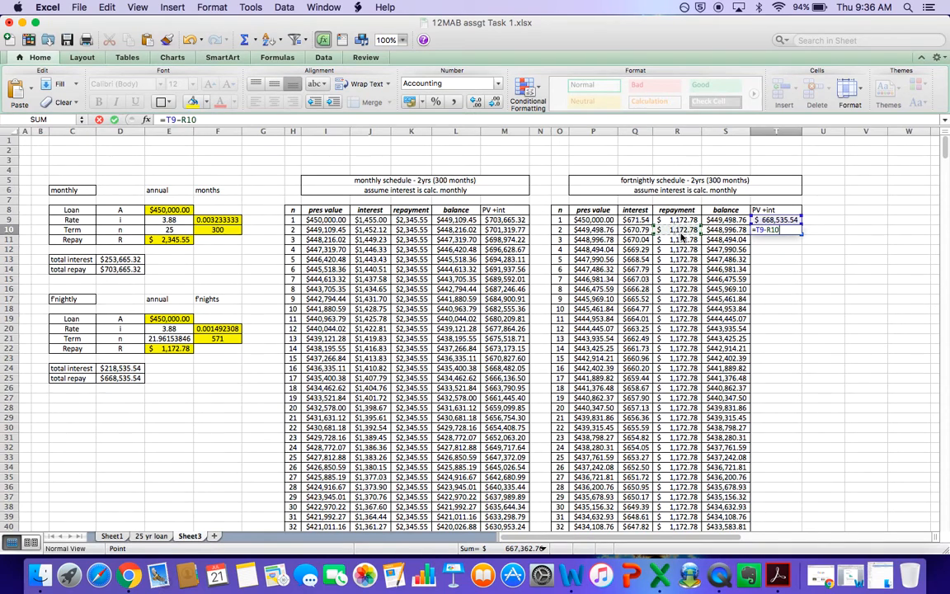
key("Return")
left_click(924, 300)
left_click(799, 231)
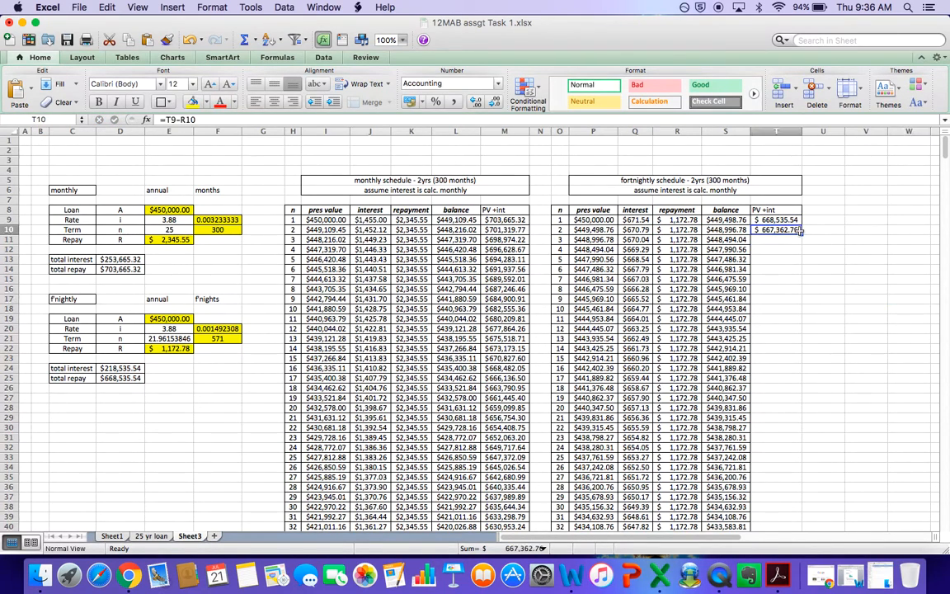
Fill the fortnightly PV +int formula from T10 down to T579 and check the formula in the last row.
double_click(801, 234)
scroll(854, 390, "down", 20)
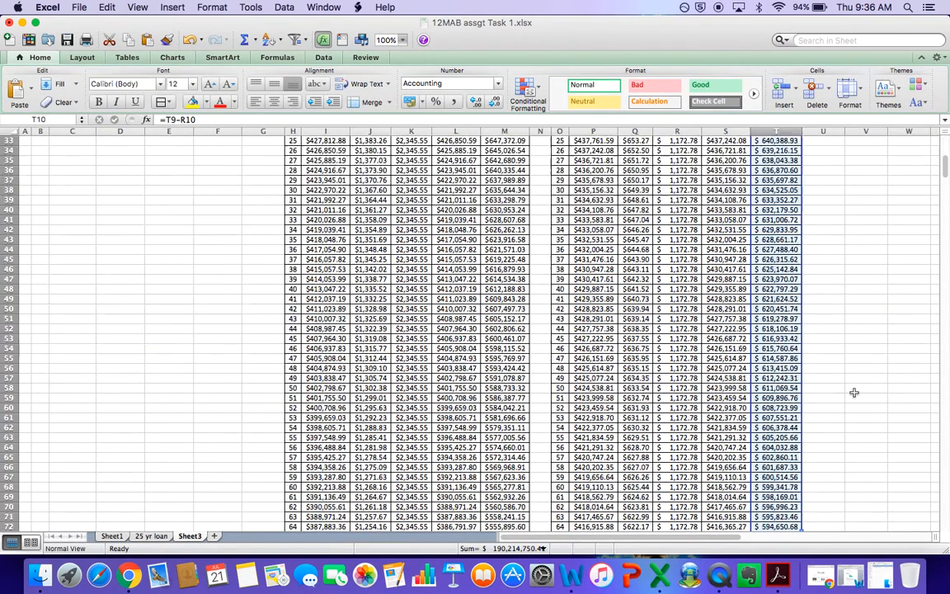
scroll(854, 392, "down", 20)
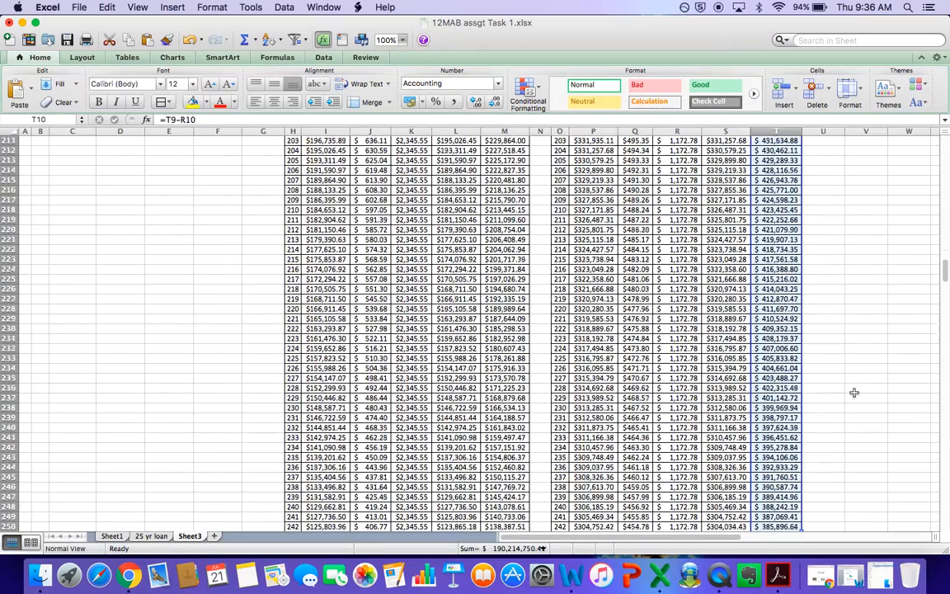
scroll(854, 392, "down", 20)
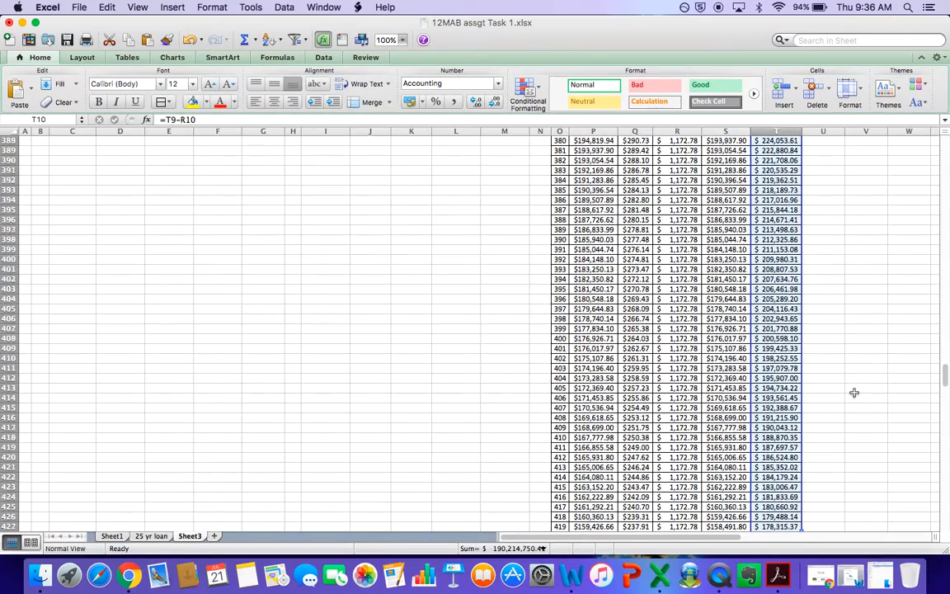
scroll(854, 392, "down", 20)
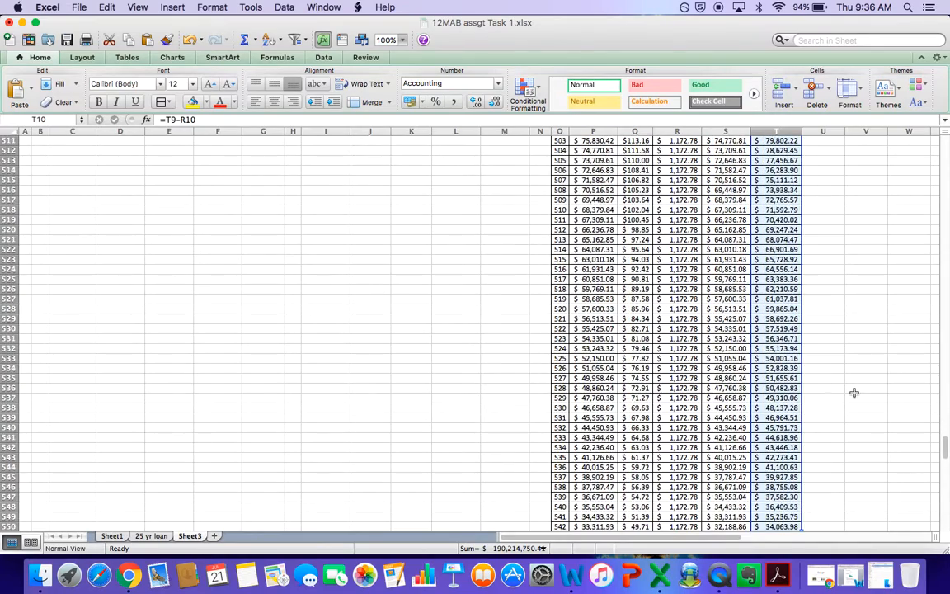
scroll(854, 393, "down", 20)
scroll(854, 393, "up", 20)
scroll(854, 393, "up", 12)
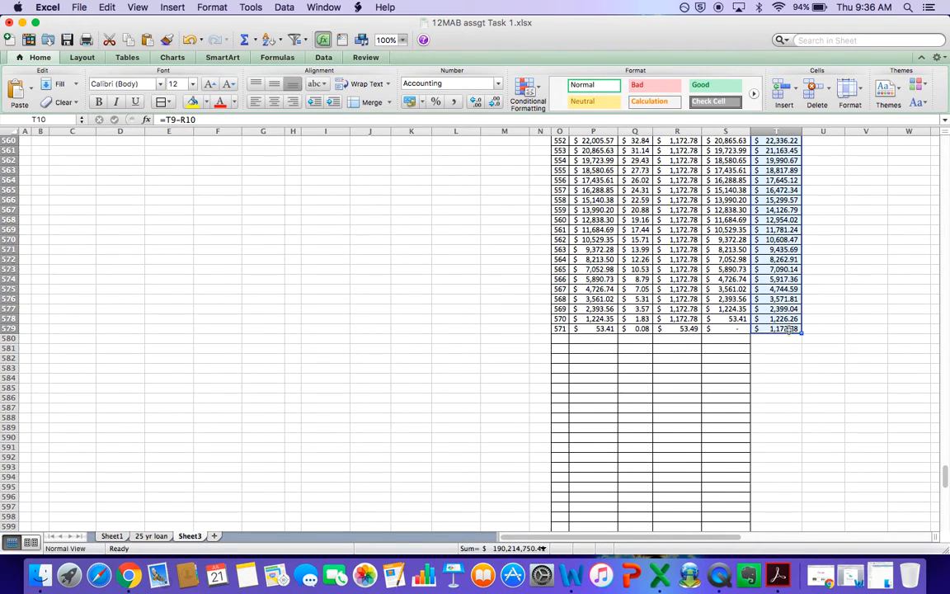
left_click(765, 330)
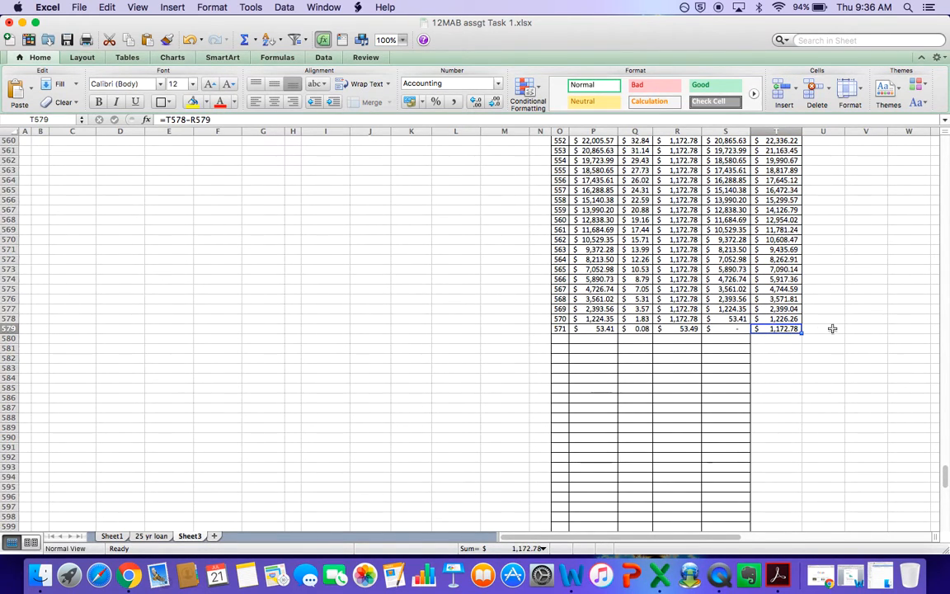
scroll(841, 381, "up", 20)
scroll(841, 381, "up", 20)
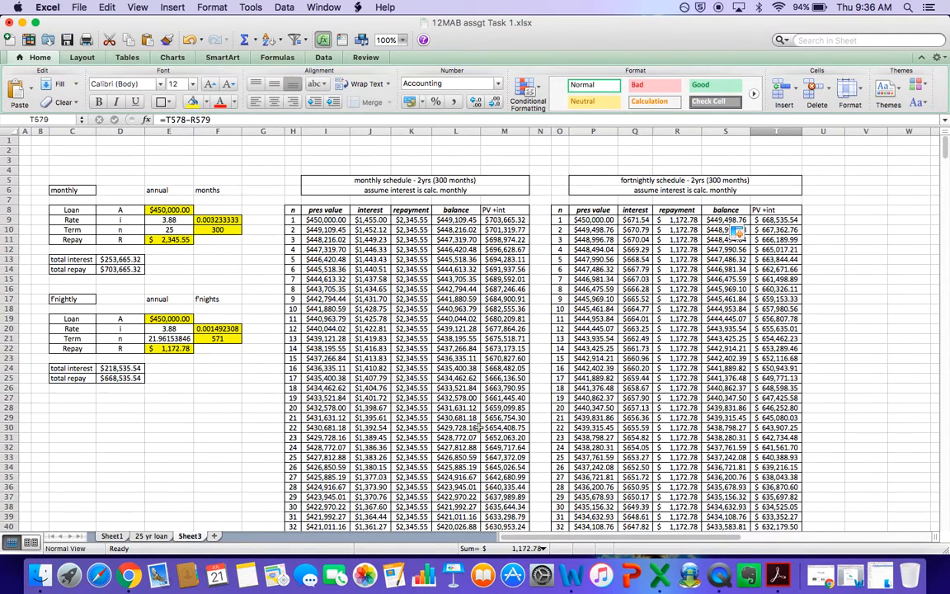
Review the Task 3 claim about reducing the loan term in the assignment PDF, and check it against Excel's fortnightly repayment and term cells.
left_click(880, 575)
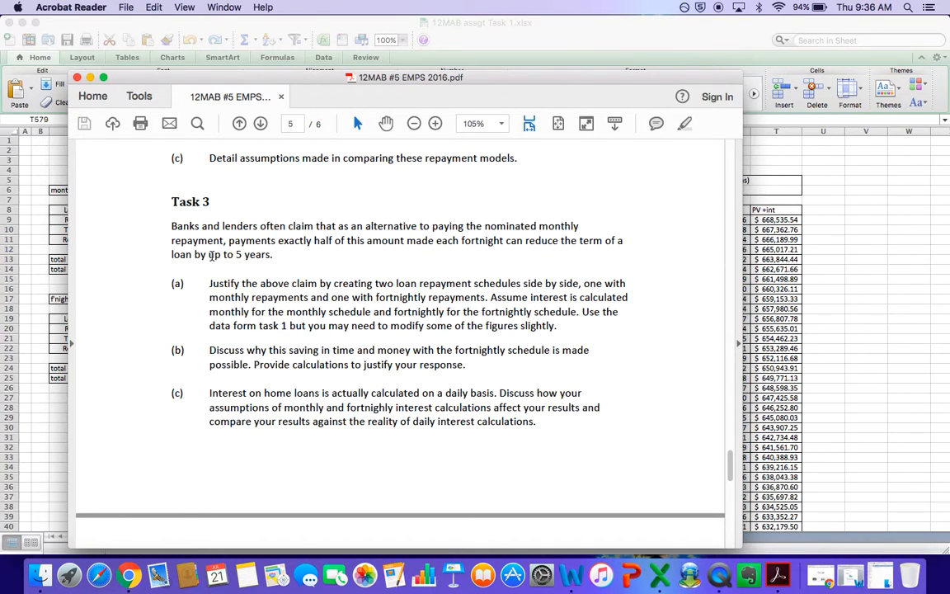
left_click_drag(210, 256, 261, 256)
left_click(822, 291)
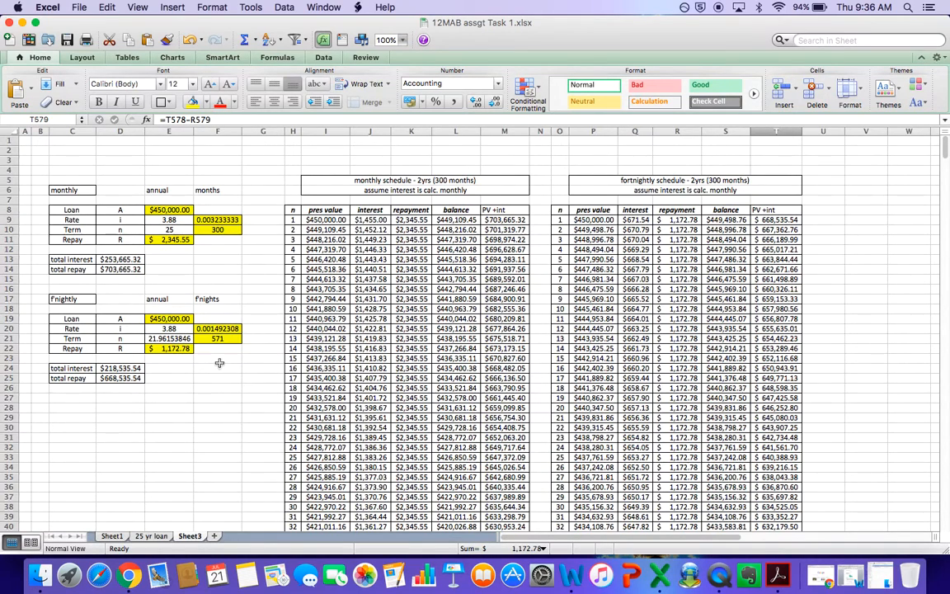
left_click(175, 347)
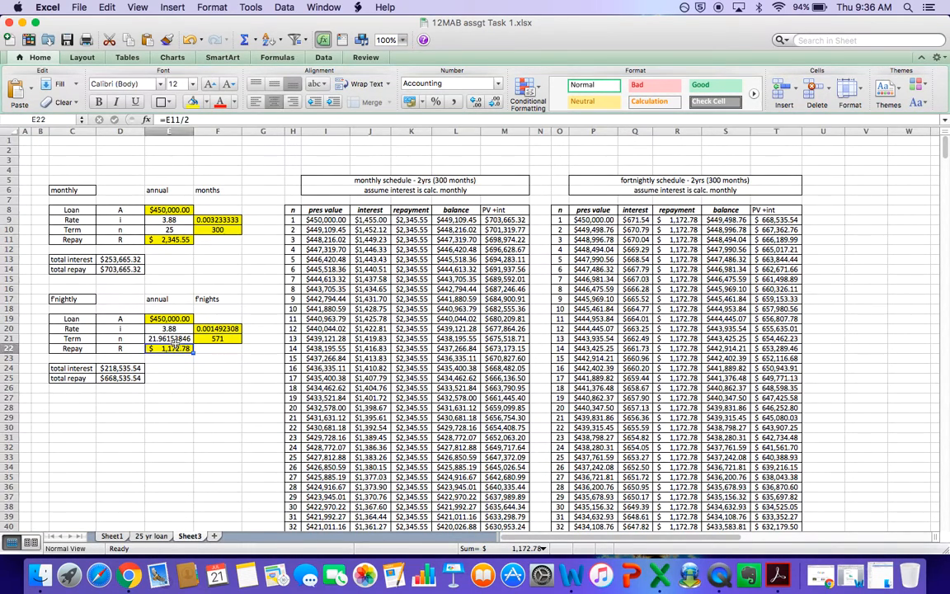
left_click(172, 338)
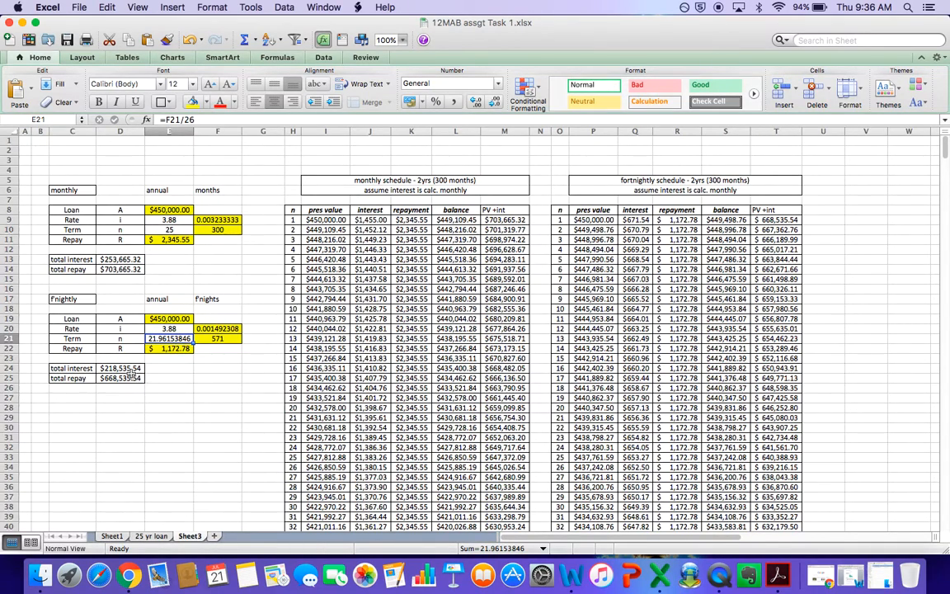
Highlight the total interest values of the monthly and fortnightly loans, D13 and D24, in yellow.
left_click(107, 259)
left_click(192, 102)
left_click(124, 367)
left_click(201, 102)
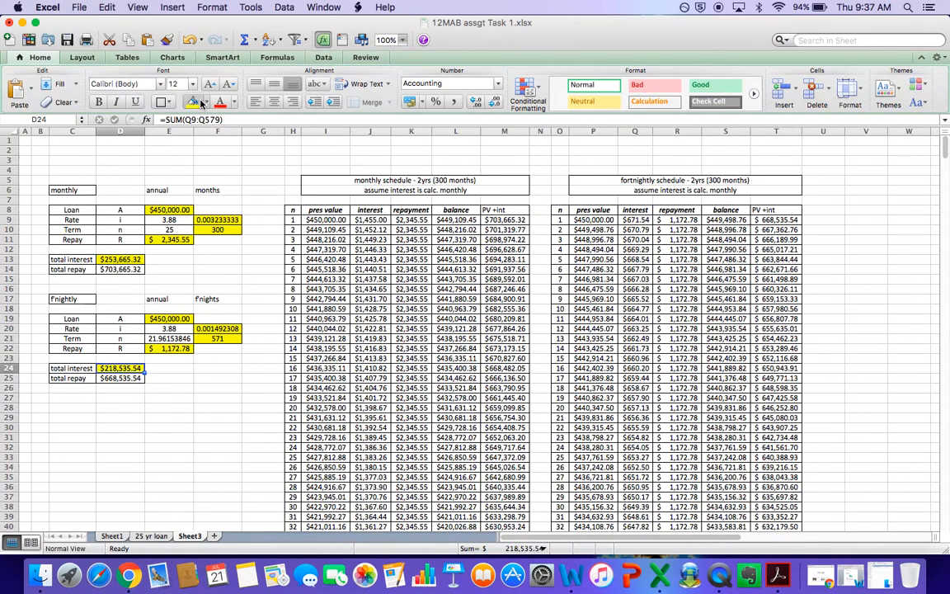
Calculate the interest saved by the fortnightly loan in D28 with the formula =D13-D24.
left_click(116, 409)
type("=")
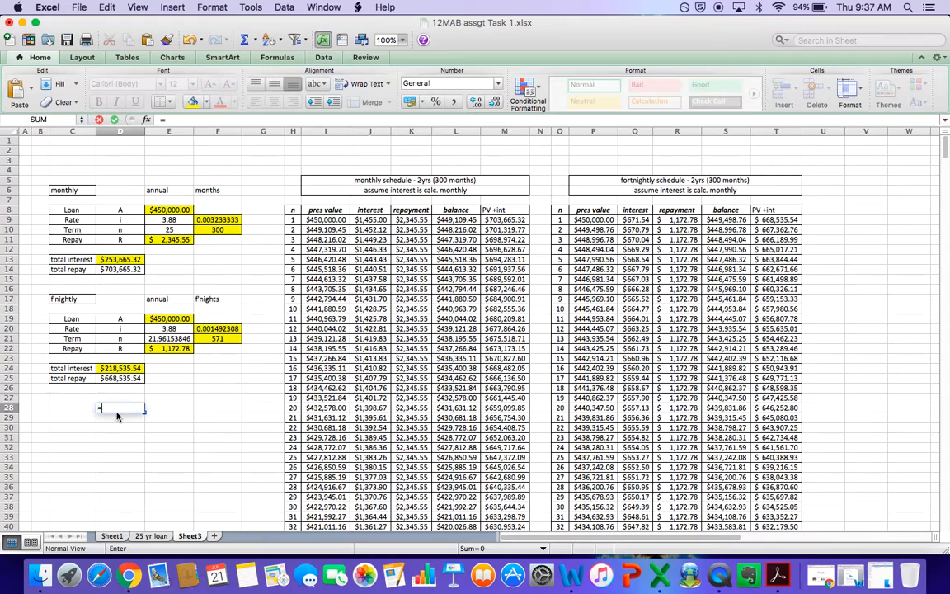
left_click(122, 259)
type("-")
left_click(124, 368)
key("Return")
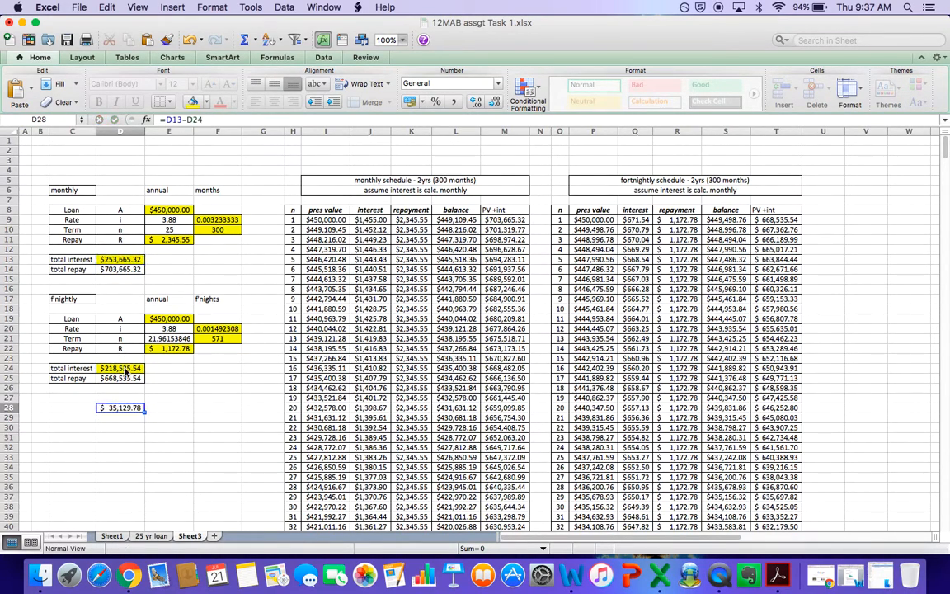
Try a red fill on the interest difference in D28.
left_click(157, 448)
left_click(118, 409)
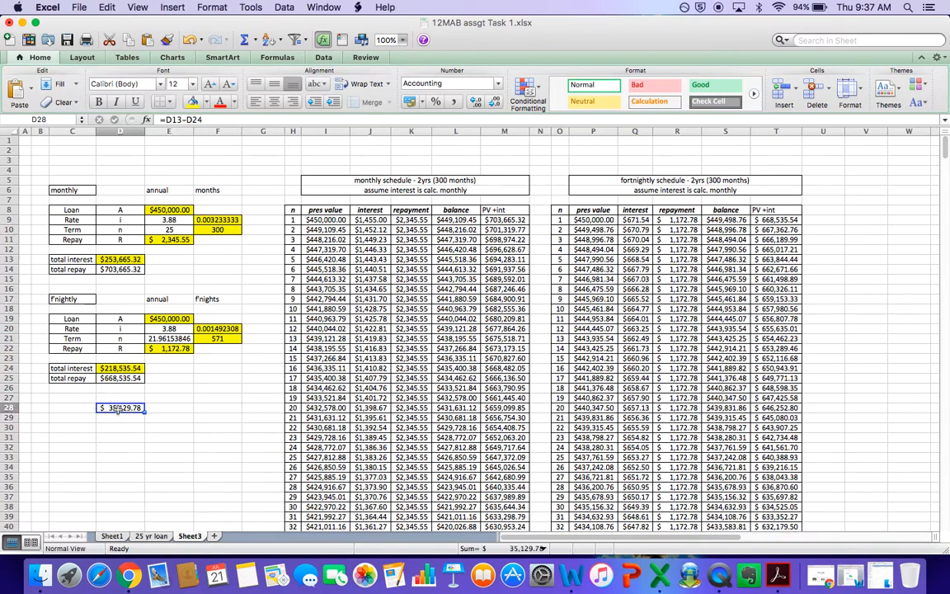
left_click(201, 101)
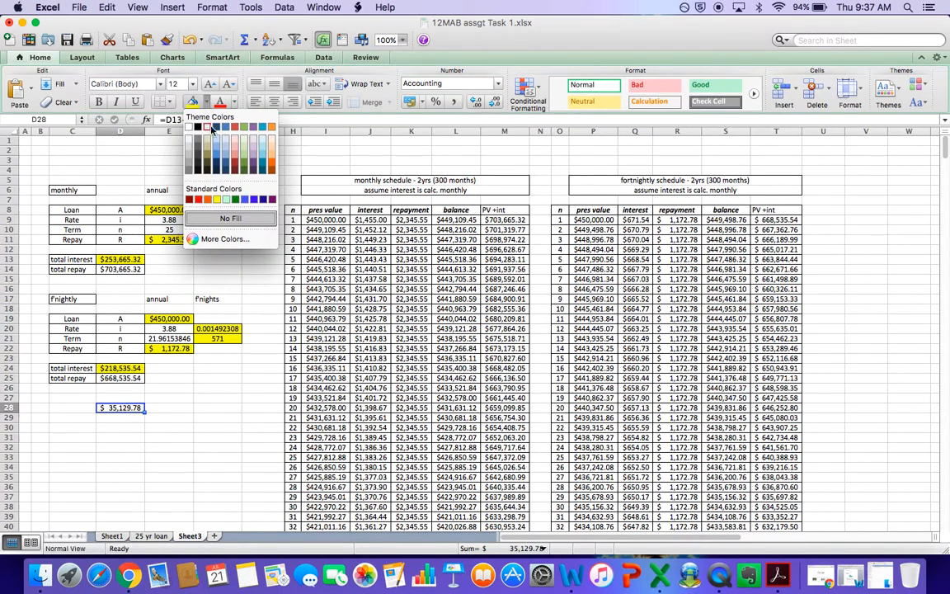
left_click(198, 201)
left_click(212, 426)
left_click(134, 409)
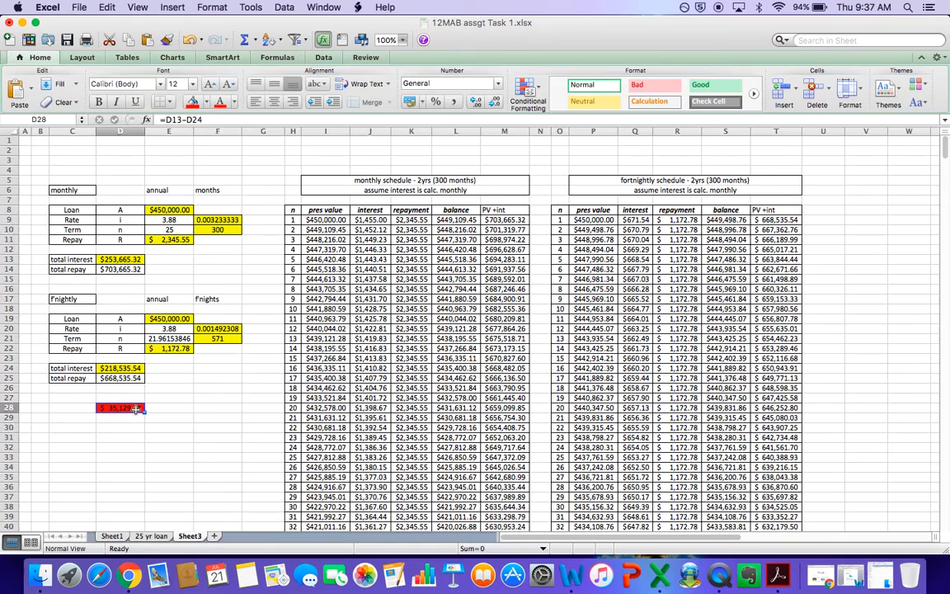
left_click(204, 101)
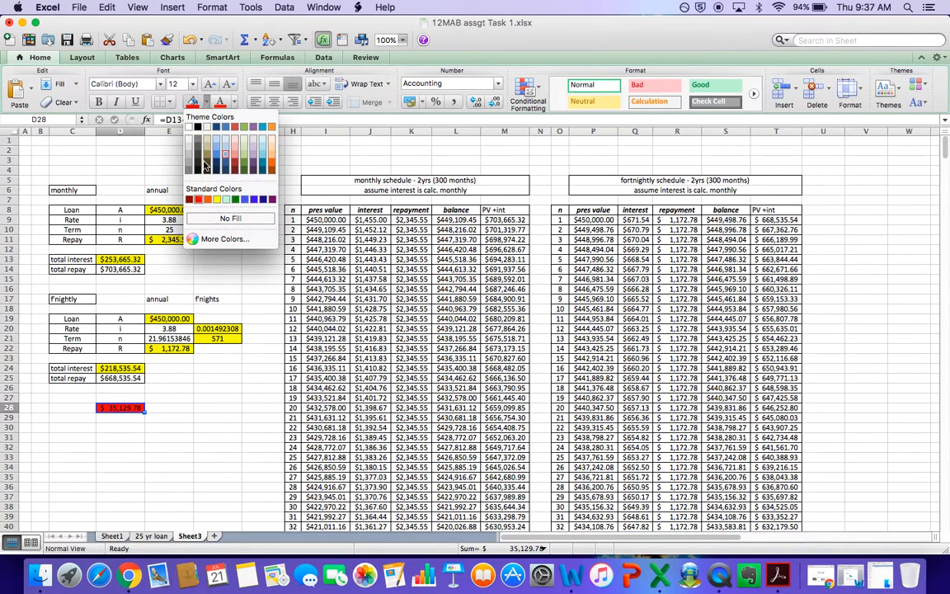
left_click(201, 200)
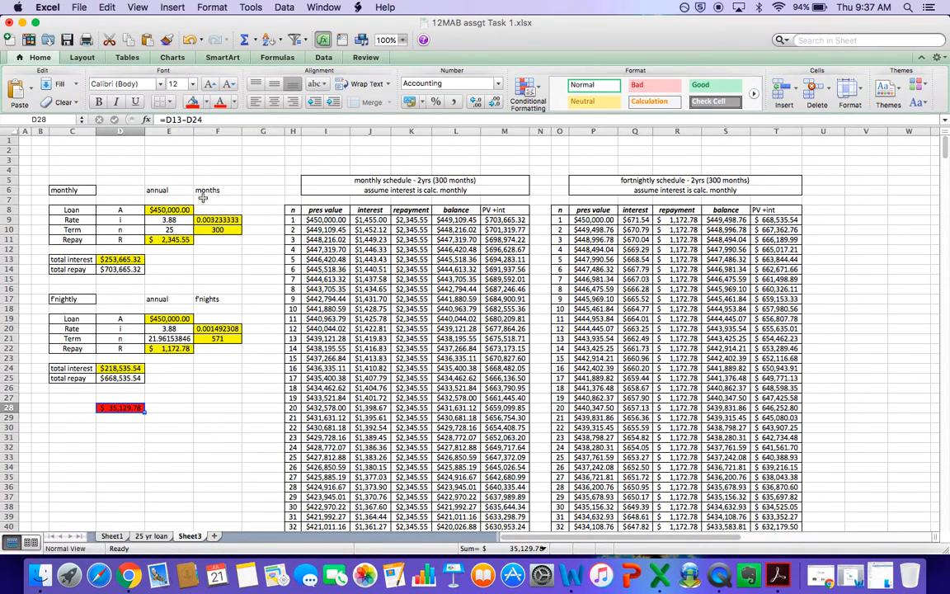
Change the fill of the interest difference in D28 to yellow and deselect the cell.
left_click(206, 103)
left_click(216, 199)
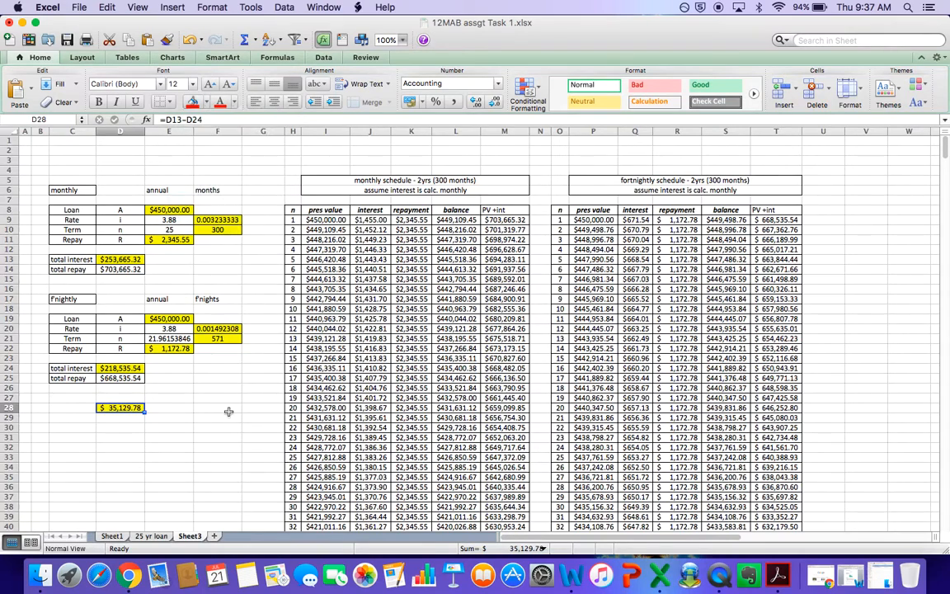
left_click(218, 446)
left_click(124, 409)
left_click(169, 417)
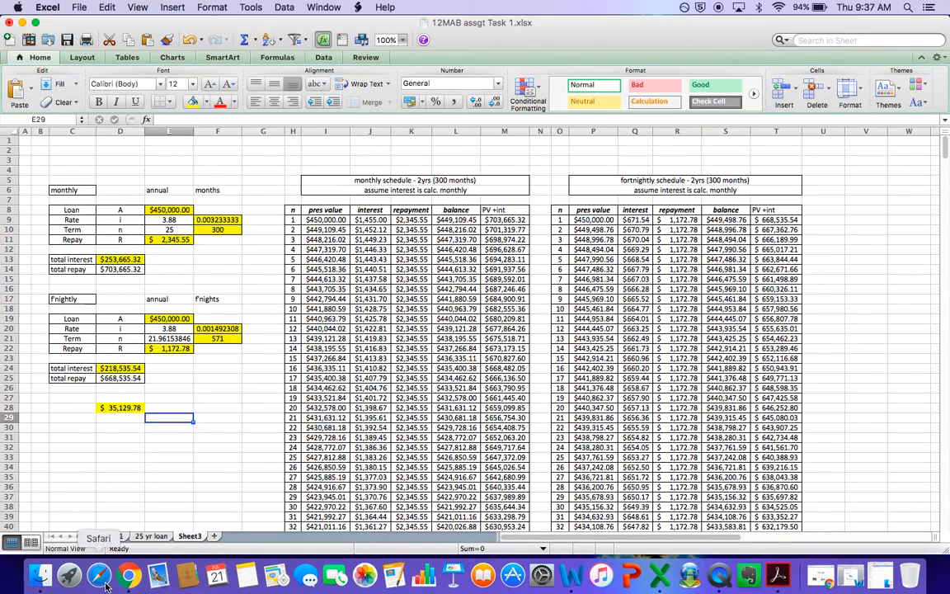
Look at the existing chart on the 25 yr loan sheet as a reference and return to Sheet3.
left_click(146, 536)
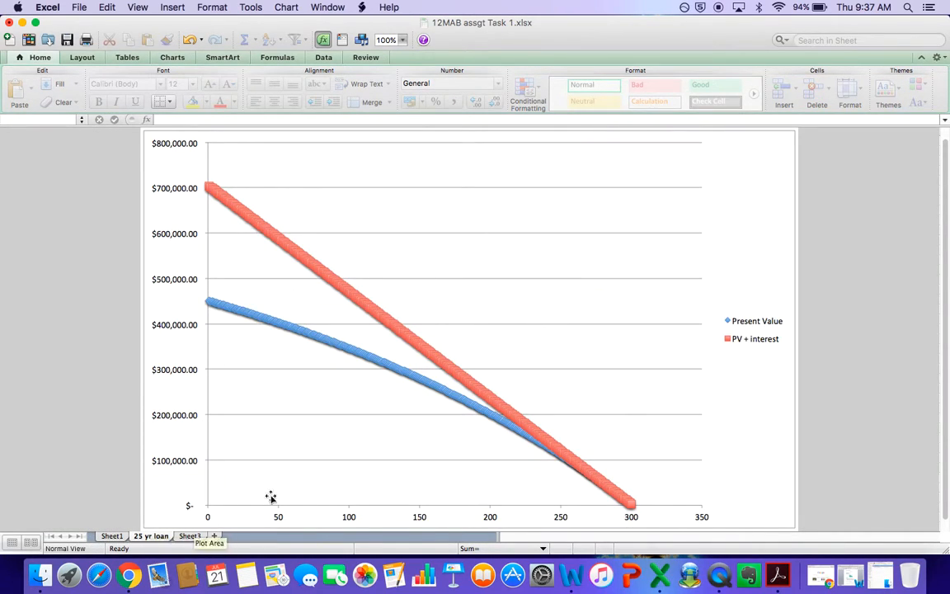
left_click(109, 537)
left_click(189, 536)
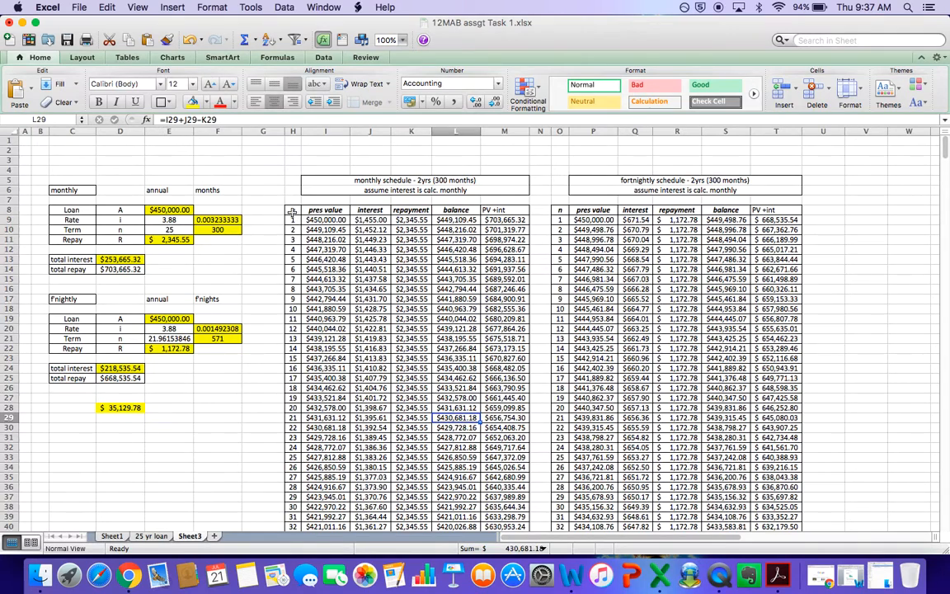
Insert a scatter chart of the monthly schedule's n, pres value and PV +int data (H9:I308 and M9:M308) and shift it towards the empty columns.
left_click_drag(292, 220, 344, 231)
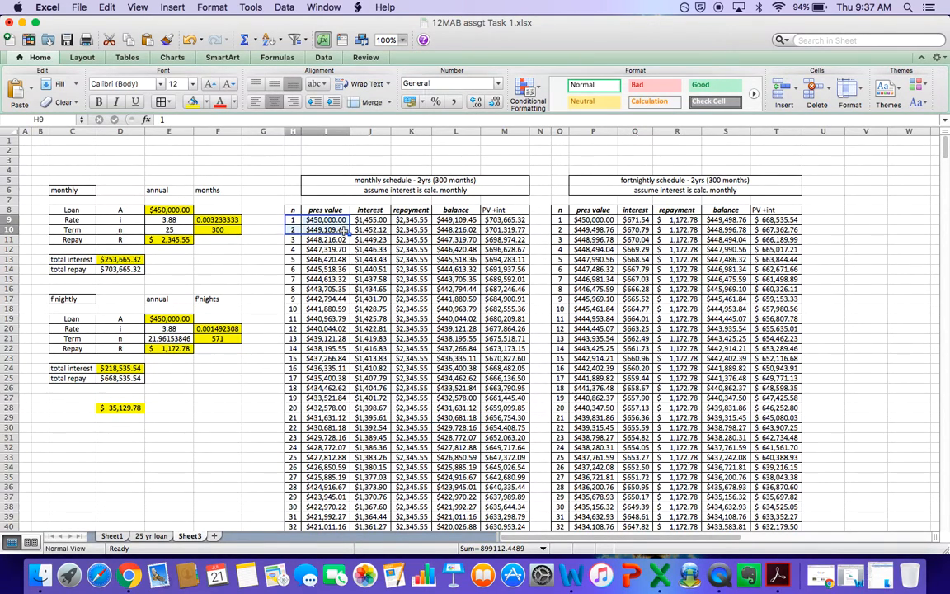
key("super+shift+Down")
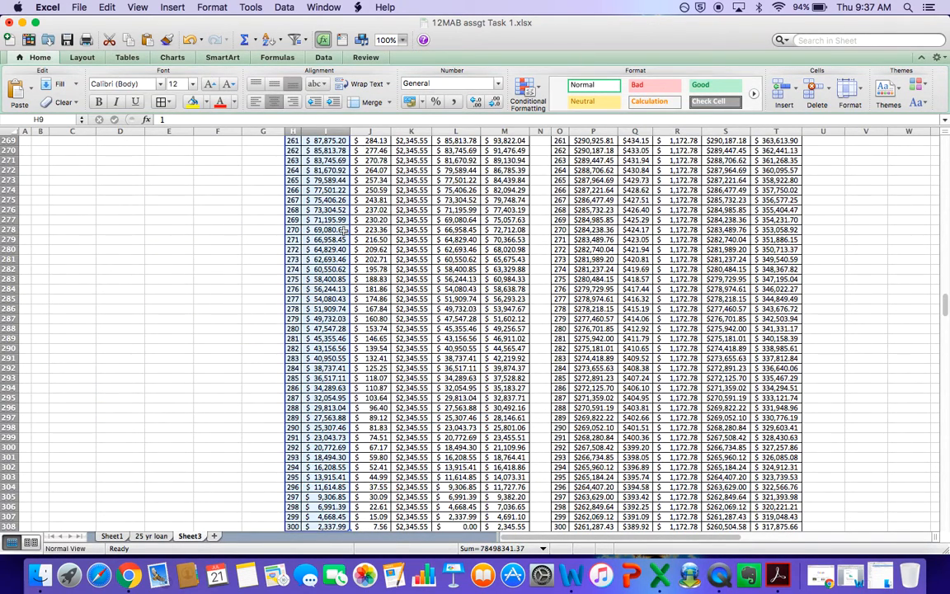
scroll(475, 150, "up", 15)
scroll(474, 151, "up", 20)
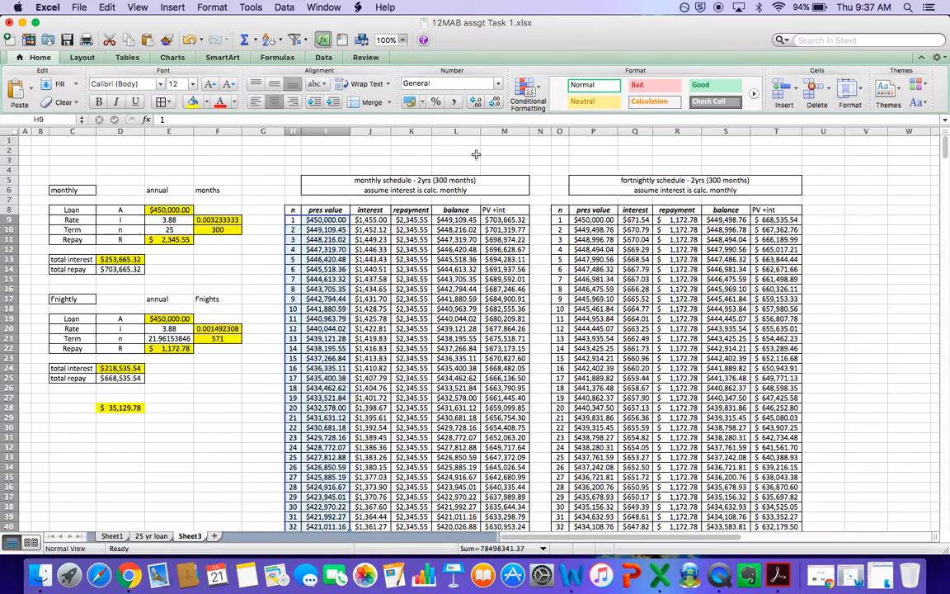
left_click(511, 220)
key("ctrl+shift+Down")
key("ctrl+shift+Left")
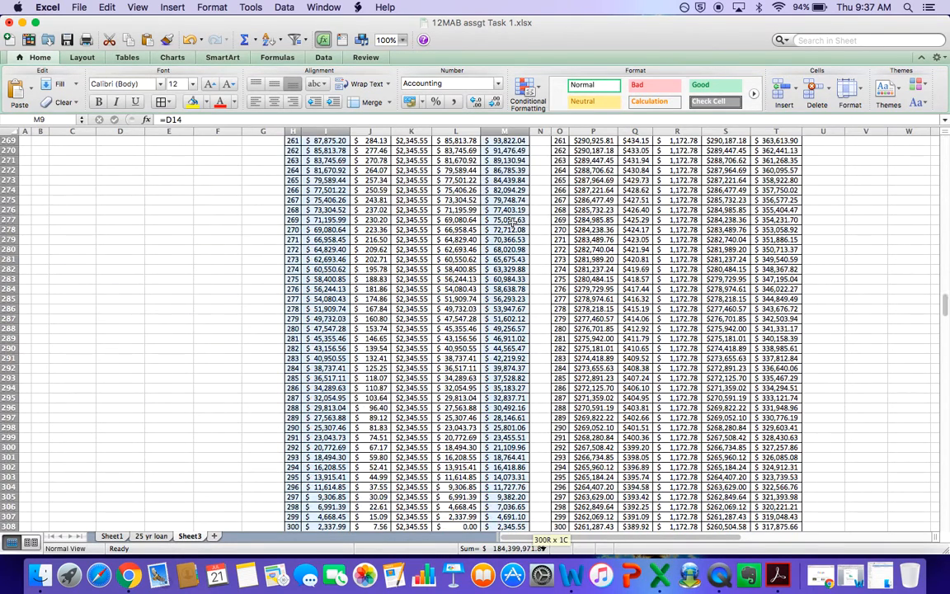
left_click(169, 57)
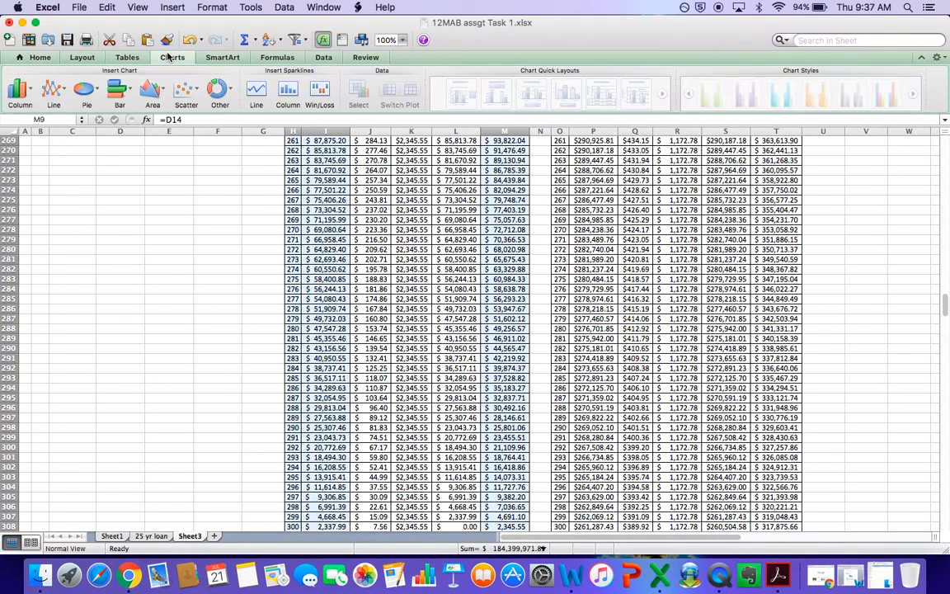
left_click(187, 96)
left_click(139, 159)
left_click_drag(528, 274, 247, 249)
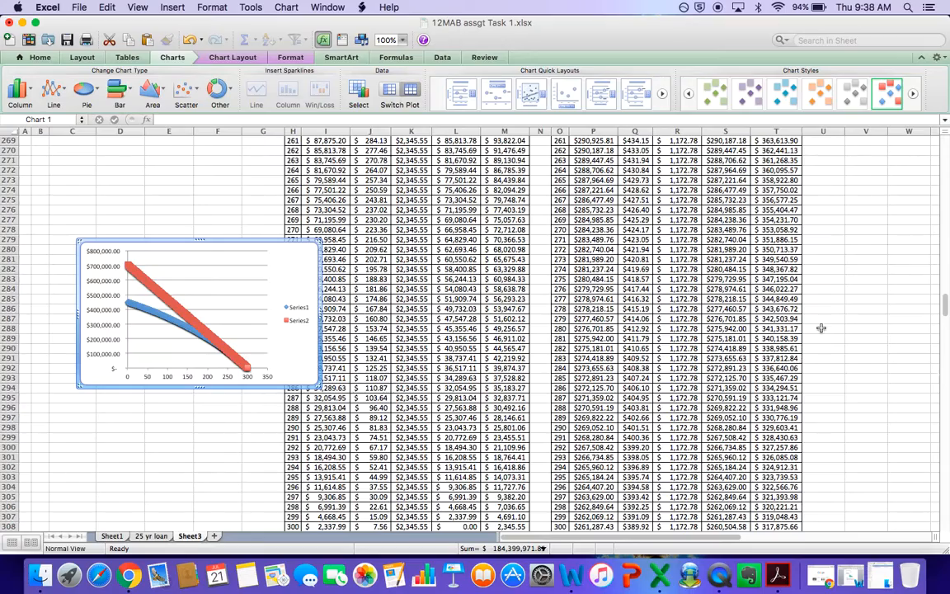
Move the scatter chart to a new sheet named task3 plot.
scroll(818, 327, "up", 15)
scroll(821, 328, "down", 20)
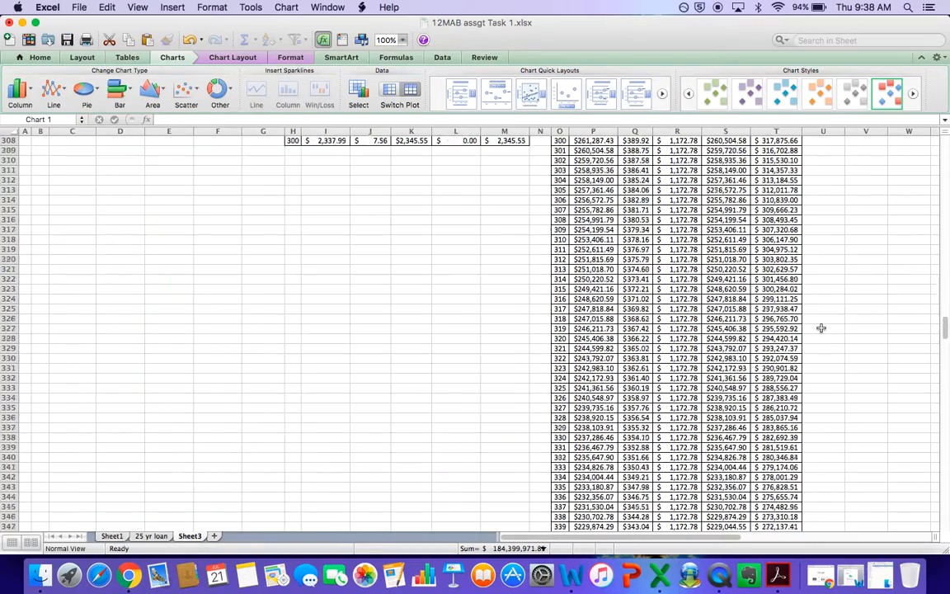
scroll(820, 328, "up", 6)
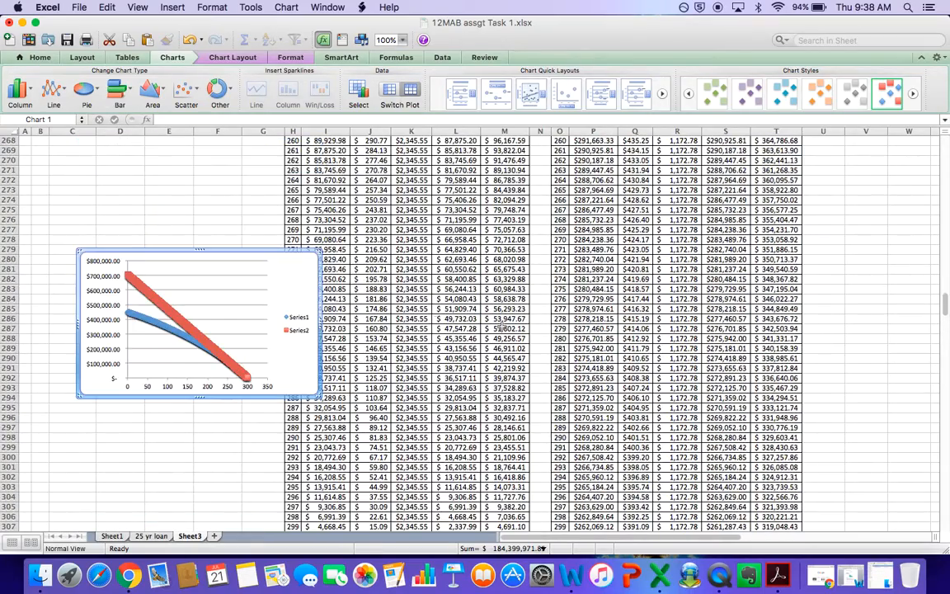
right_click(301, 272)
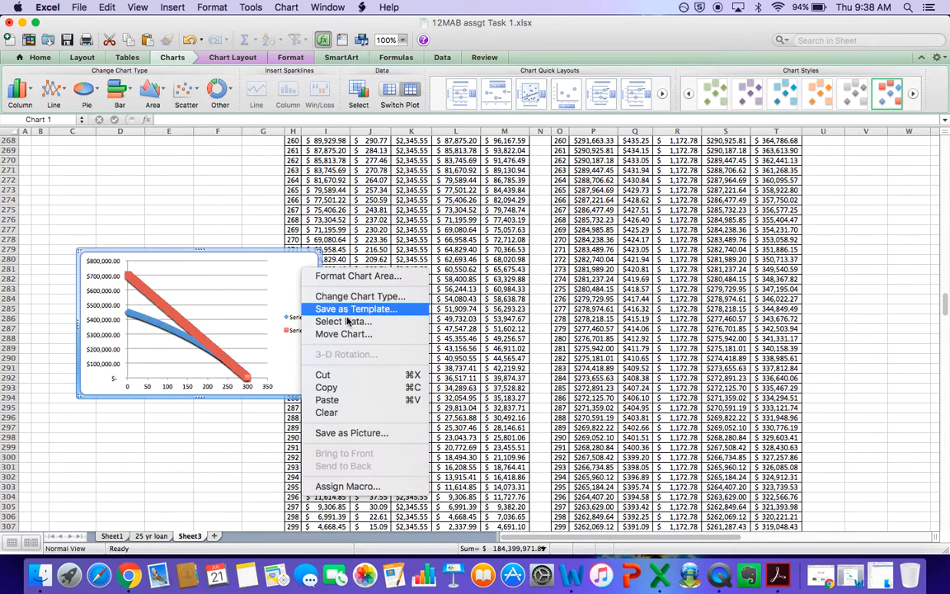
left_click(356, 334)
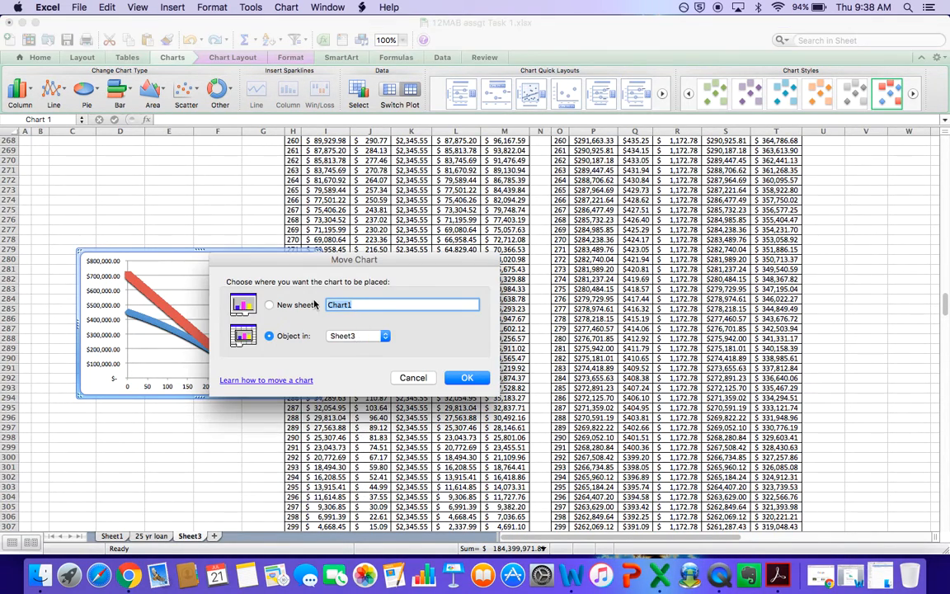
left_click(269, 305)
type("ta")
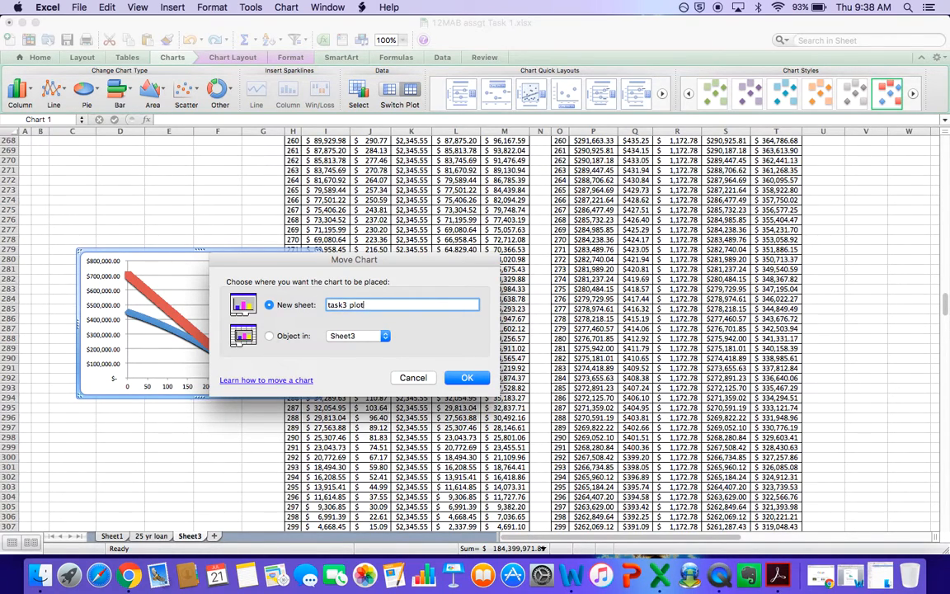
type("sk3 plot")
left_click(467, 376)
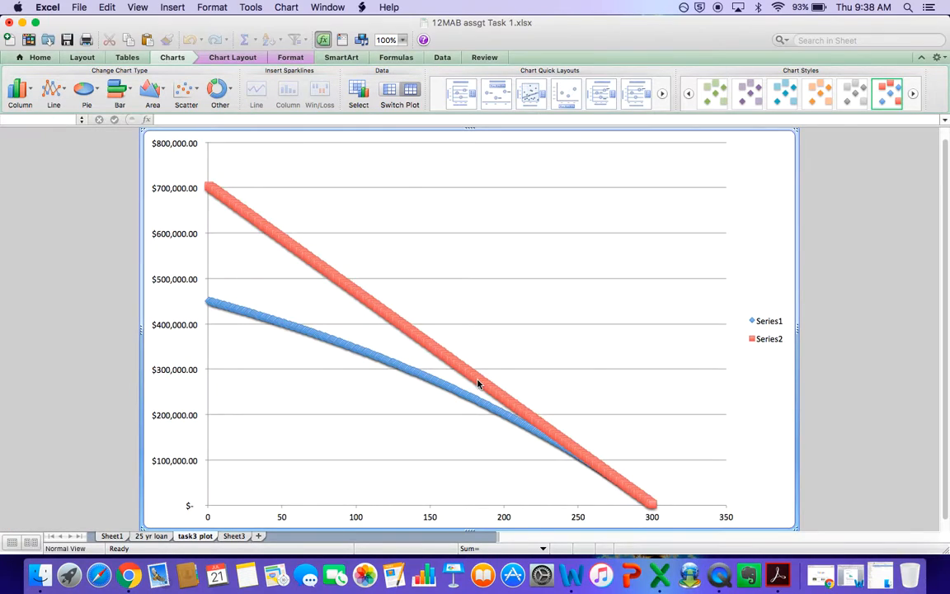
left_click(543, 247)
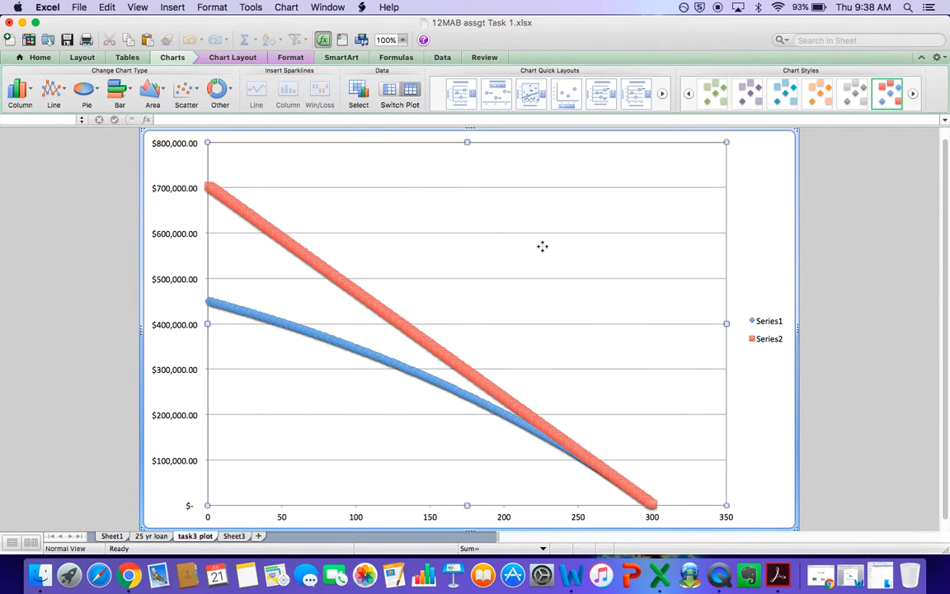
right_click(499, 257)
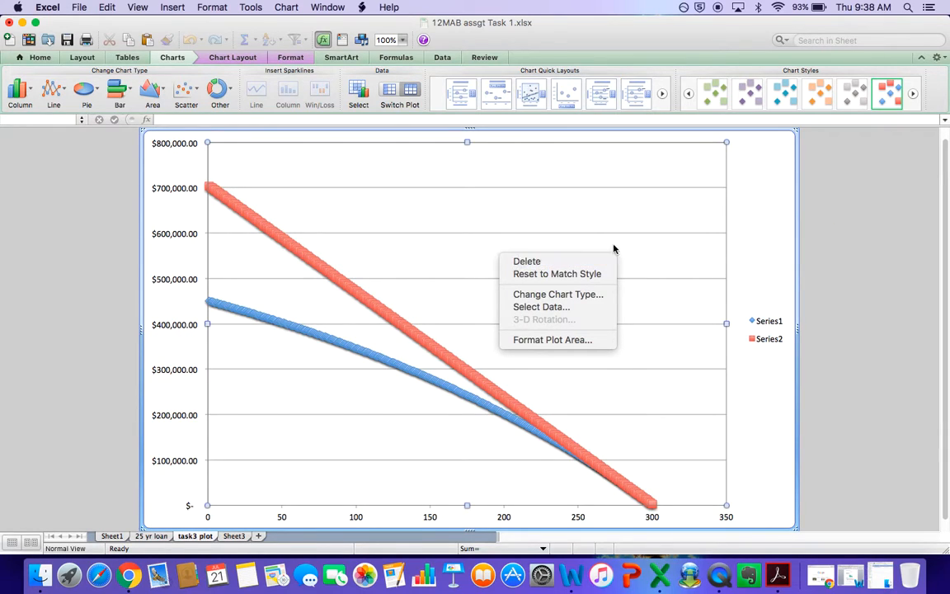
left_click(742, 286)
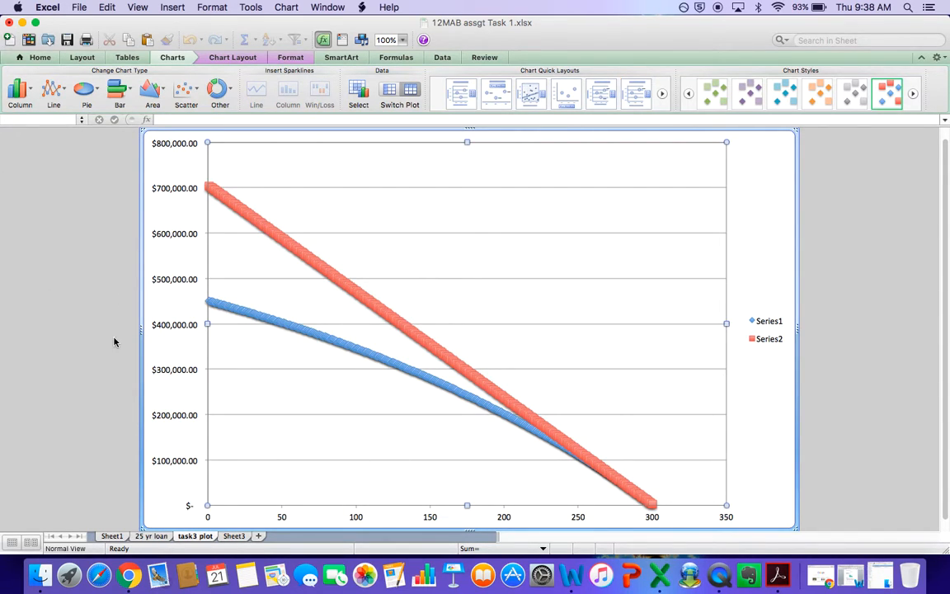
Compare the 25 yr loan chart with the task3 plot chart and return to the start of Sheet3.
left_click(156, 536)
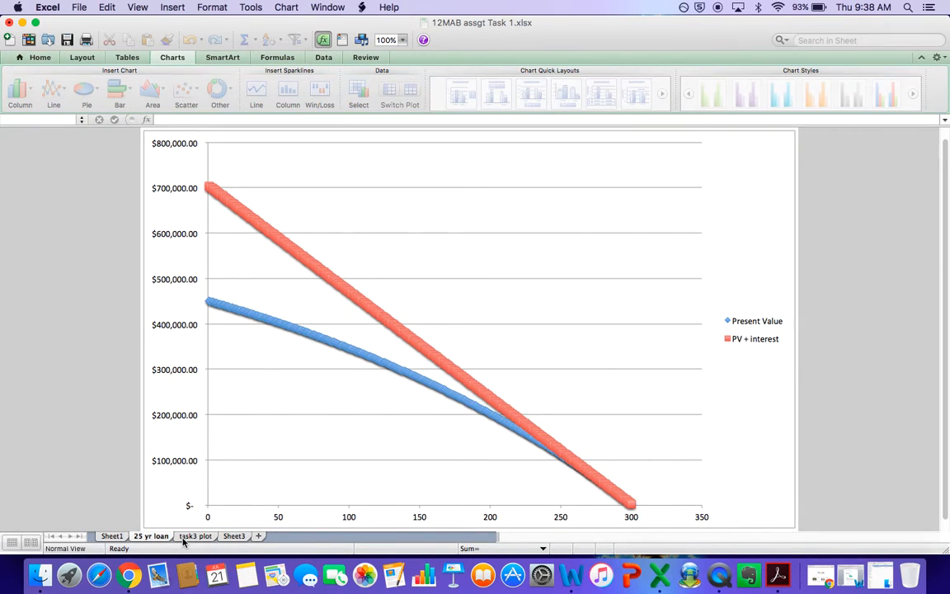
left_click(114, 536)
left_click(195, 536)
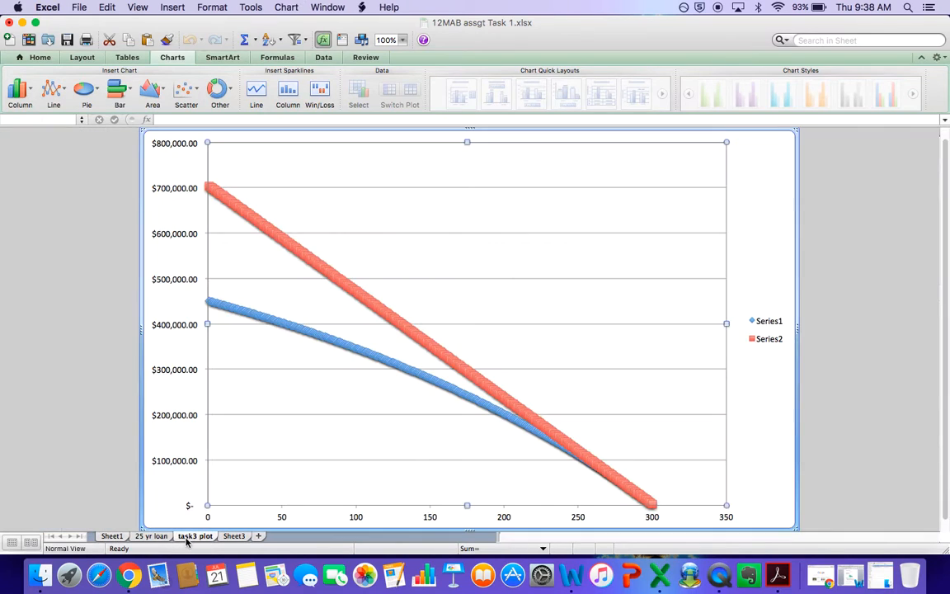
left_click(238, 536)
scroll(383, 282, "up", 20)
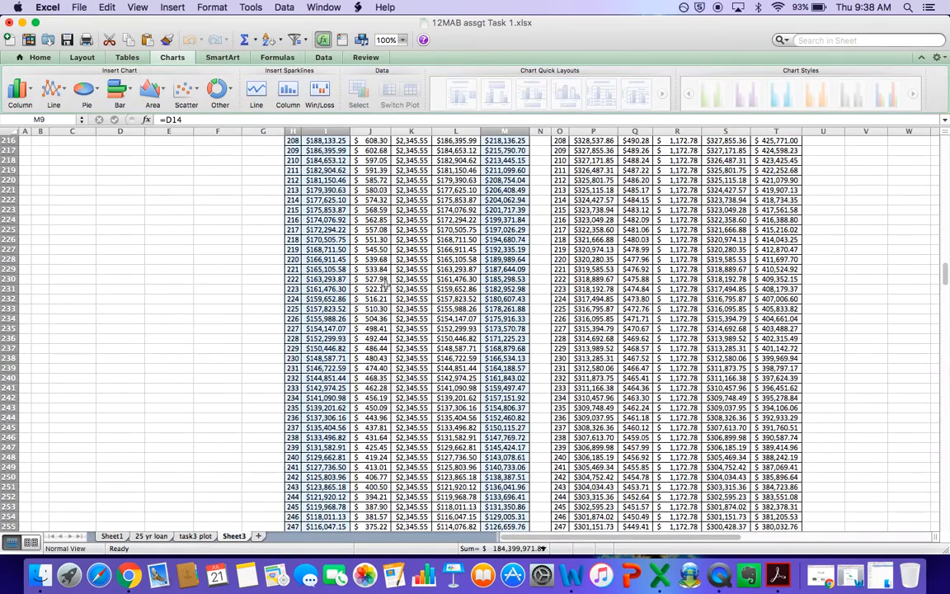
scroll(384, 286, "up", 20)
left_click(273, 285)
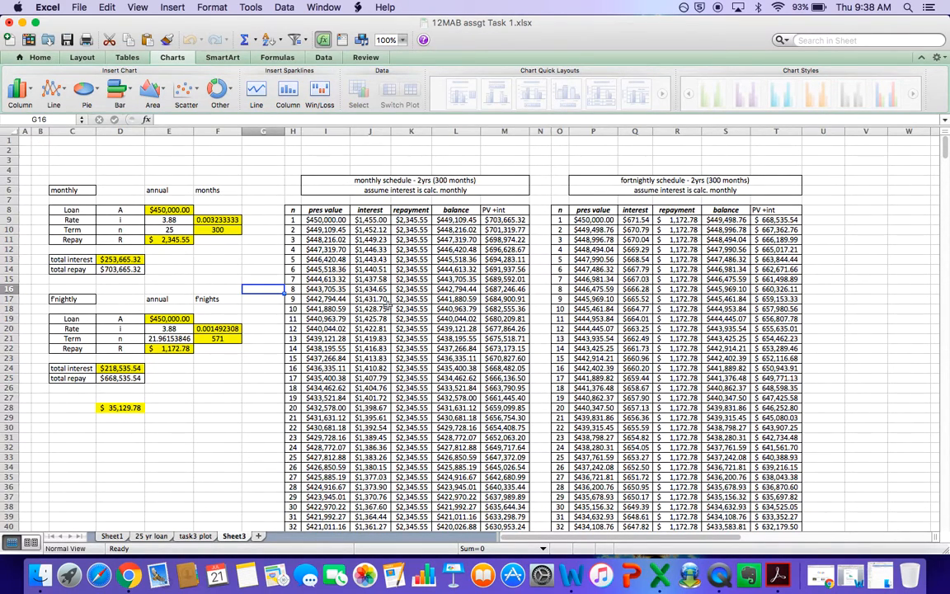
Insert a column at N between the two schedules and enter the heading yr in O8 beside the fortnightly n column.
right_click(540, 130)
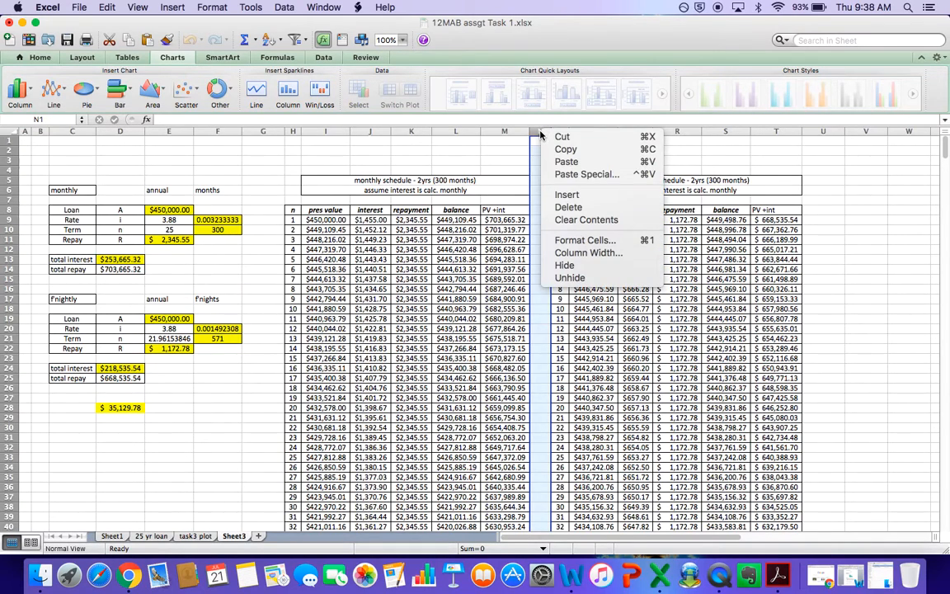
left_click(571, 196)
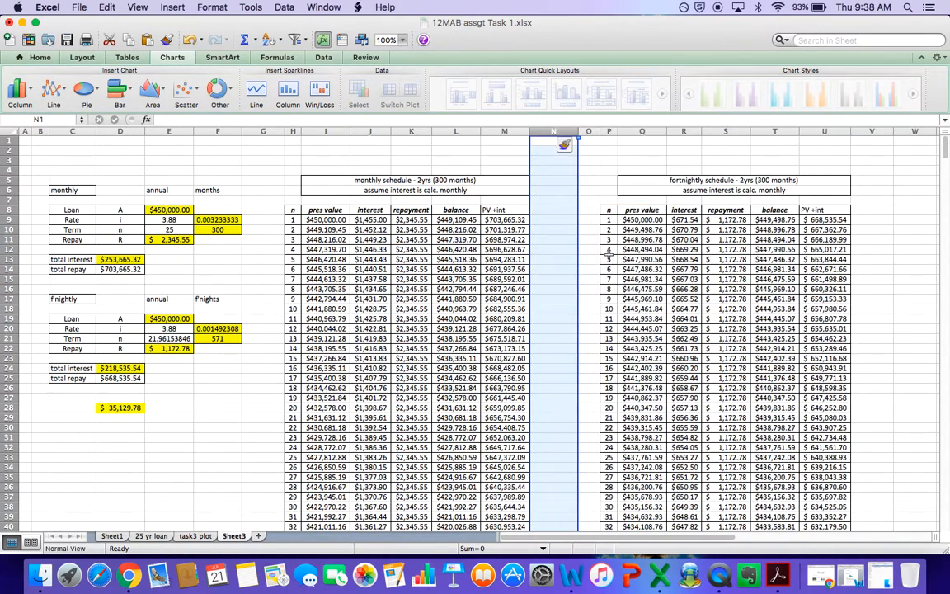
left_click(618, 230)
left_click(588, 209)
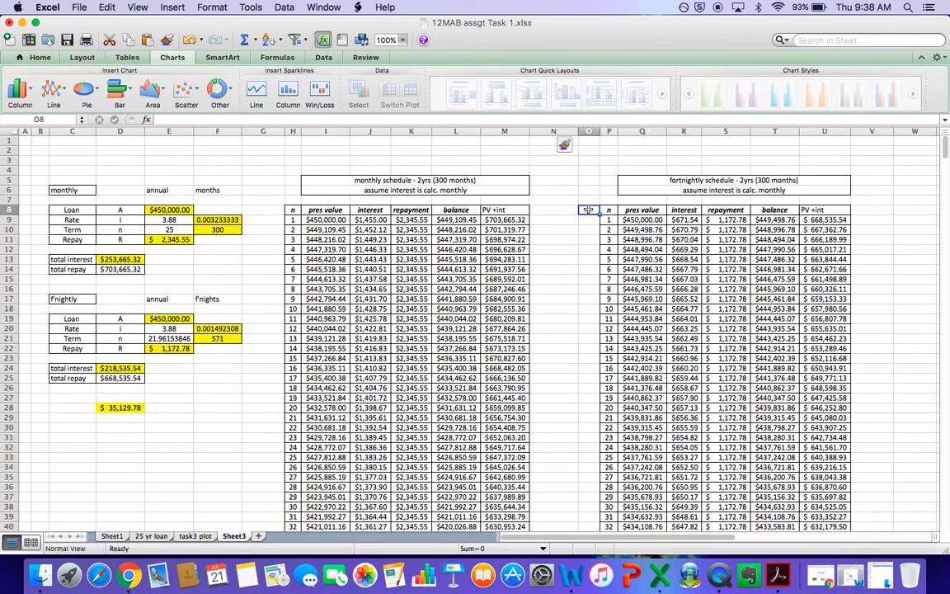
type("yr")
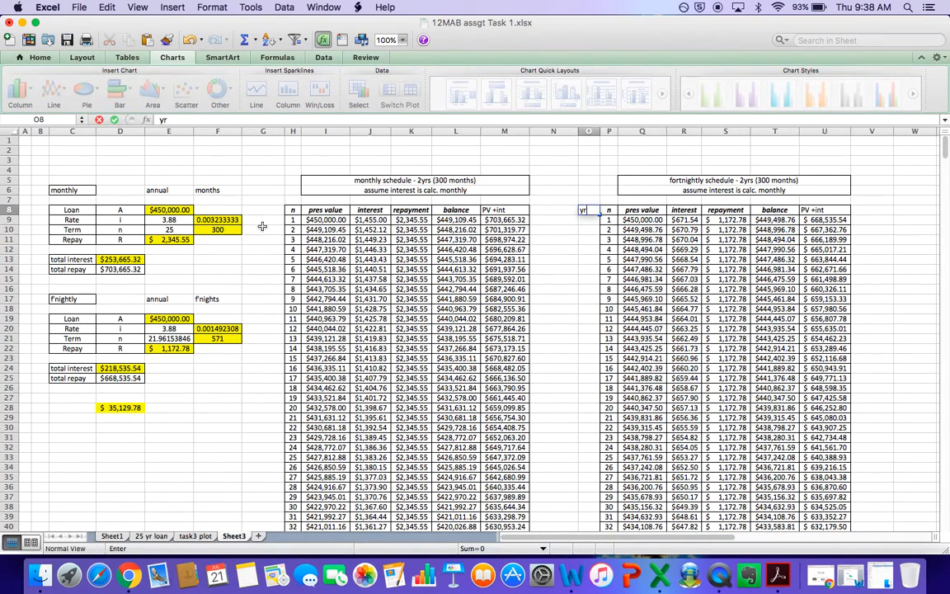
left_click(267, 211)
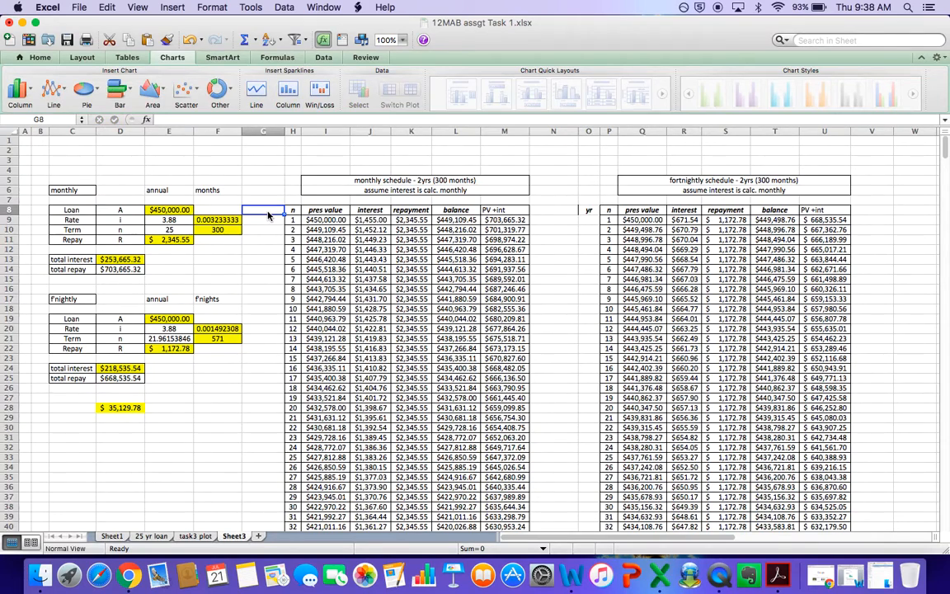
Insert a column at G and enter the heading yr in H8 beside the monthly schedule's n column.
right_click(269, 131)
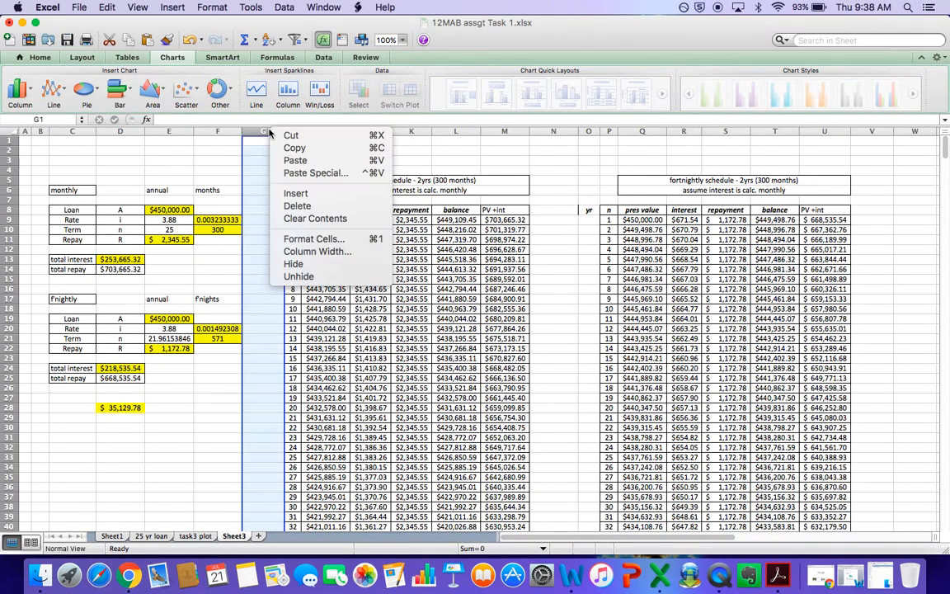
left_click(305, 194)
left_click(322, 210)
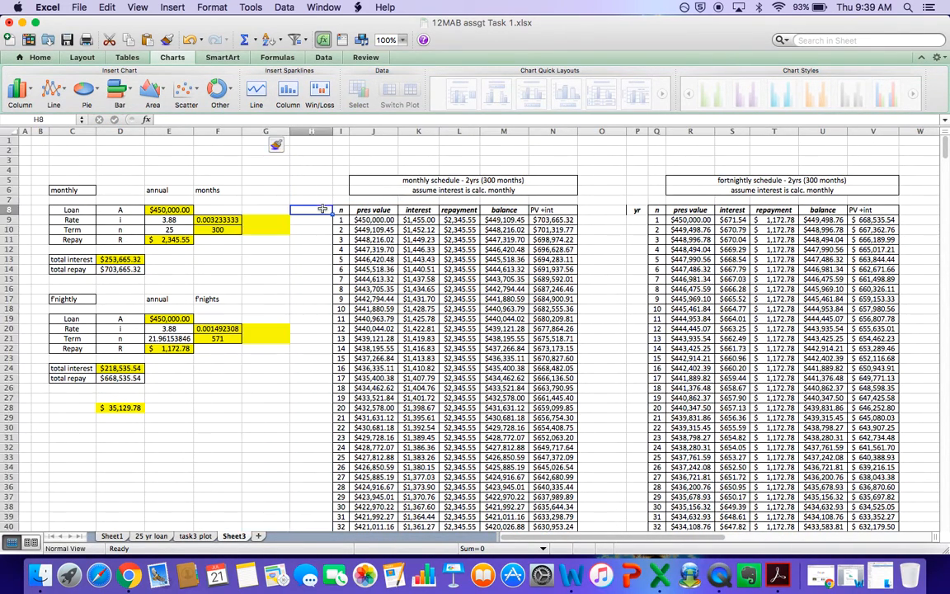
type("yr")
left_click(310, 269)
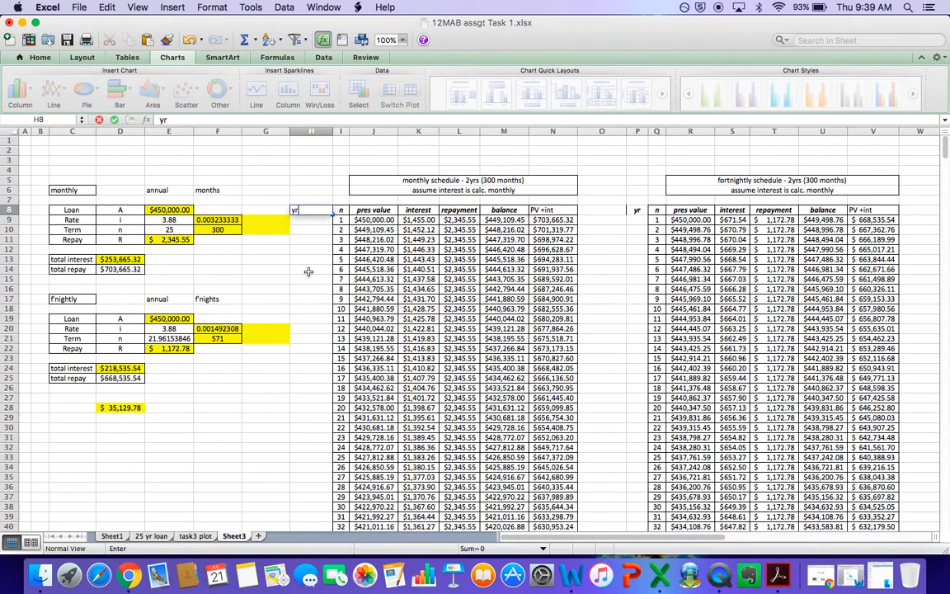
Convert the monthly periods to years with =I9/12 in H9 and fill the formula down the yr column.
left_click(319, 220)
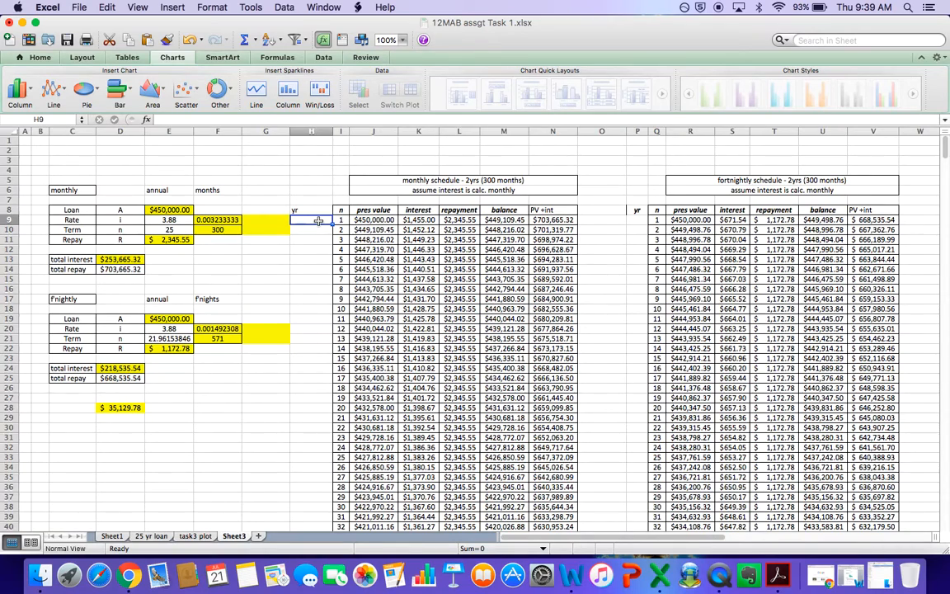
type("=")
left_click(342, 220)
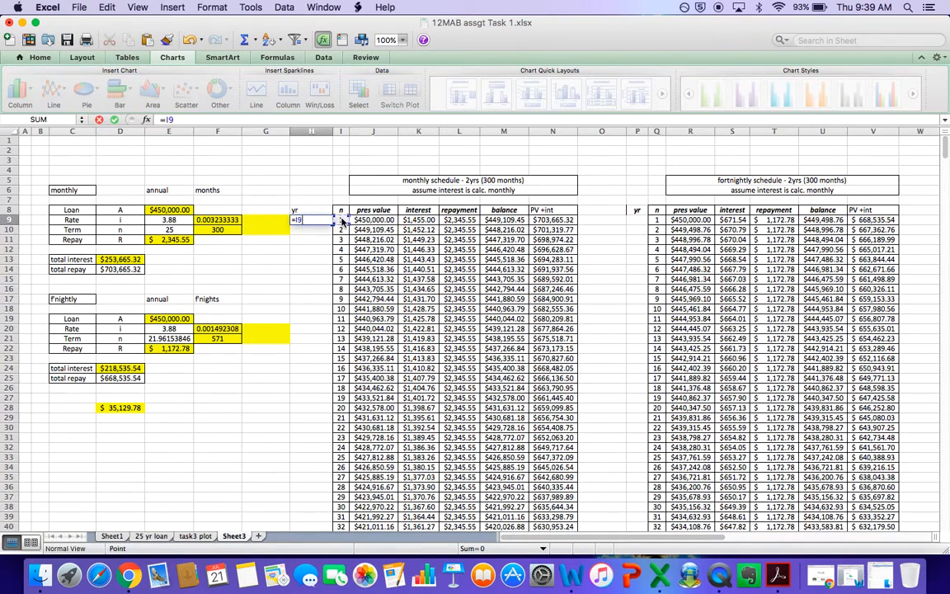
type("/")
key("Return")
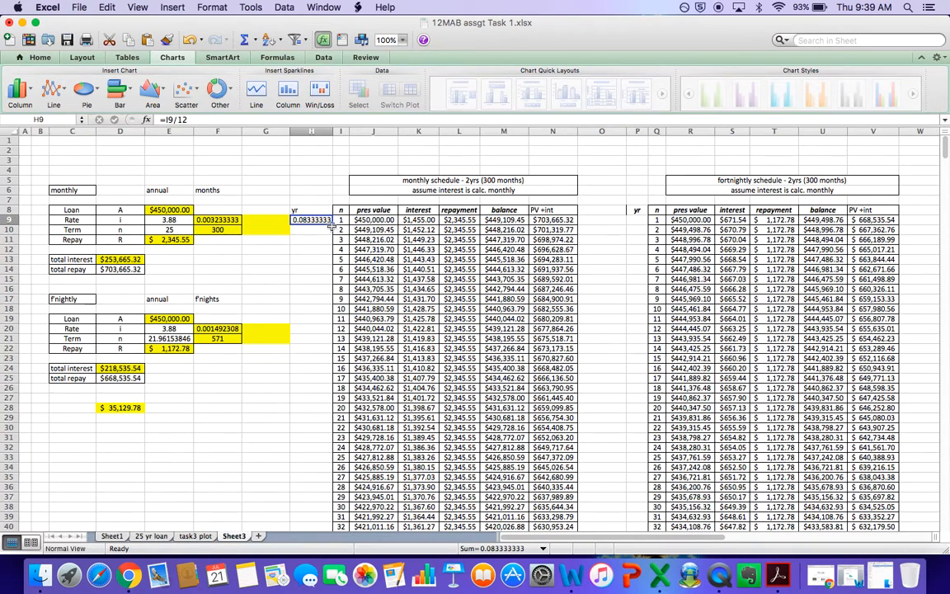
double_click(333, 223)
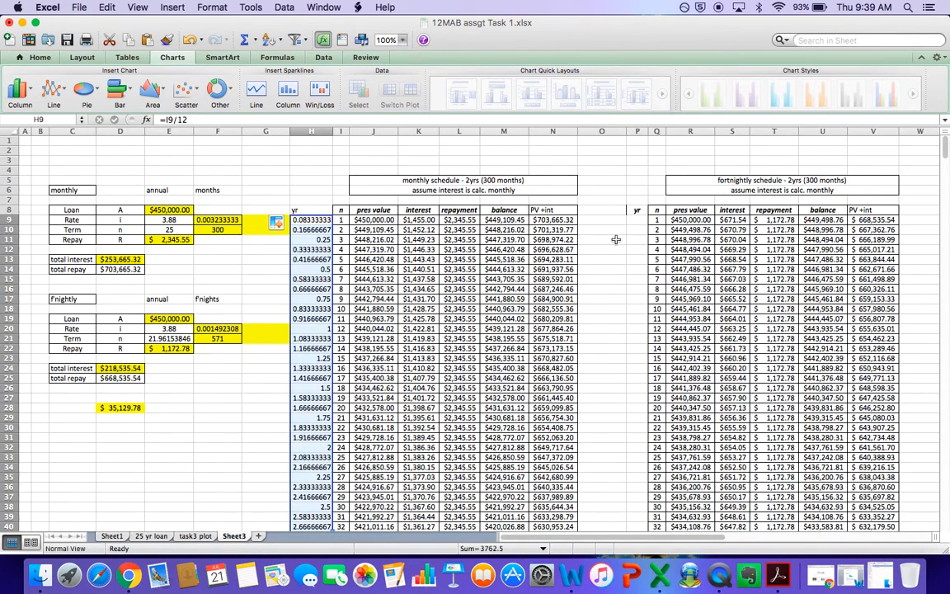
Convert the fortnightly periods to years with =Q9/26 in P9 and fill the formula down the yr column.
left_click(635, 221)
type("=")
left_click(656, 221)
type("/")
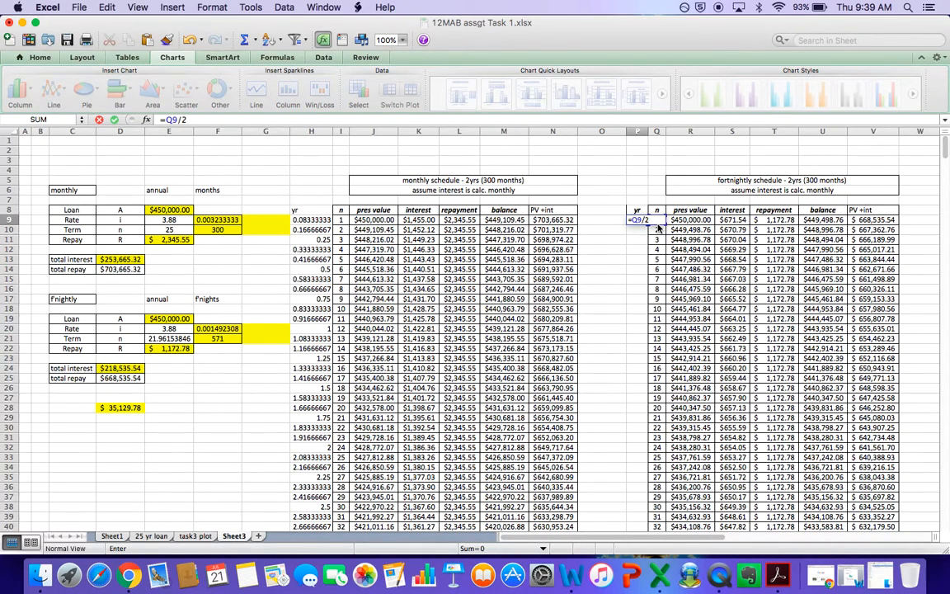
type("26")
left_click(645, 221)
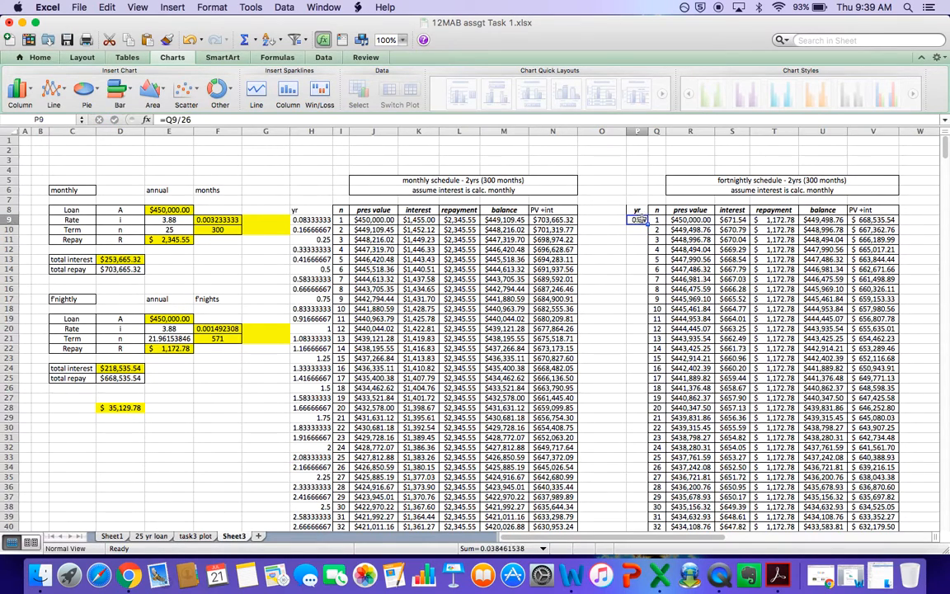
double_click(646, 223)
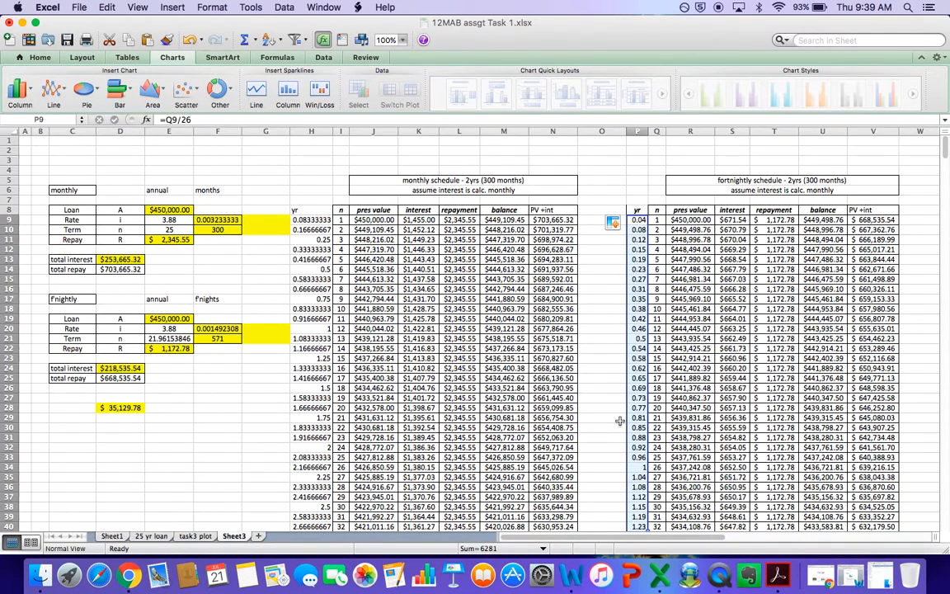
Compare the rows that make up the first year in the monthly and fortnightly yr columns.
scroll(618, 420, "down", 1)
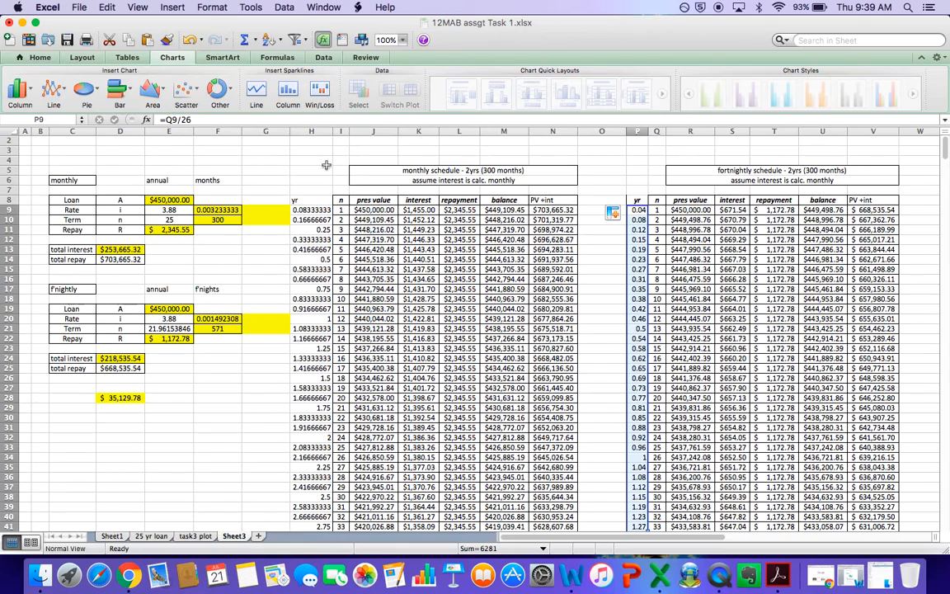
left_click_drag(306, 210, 327, 319)
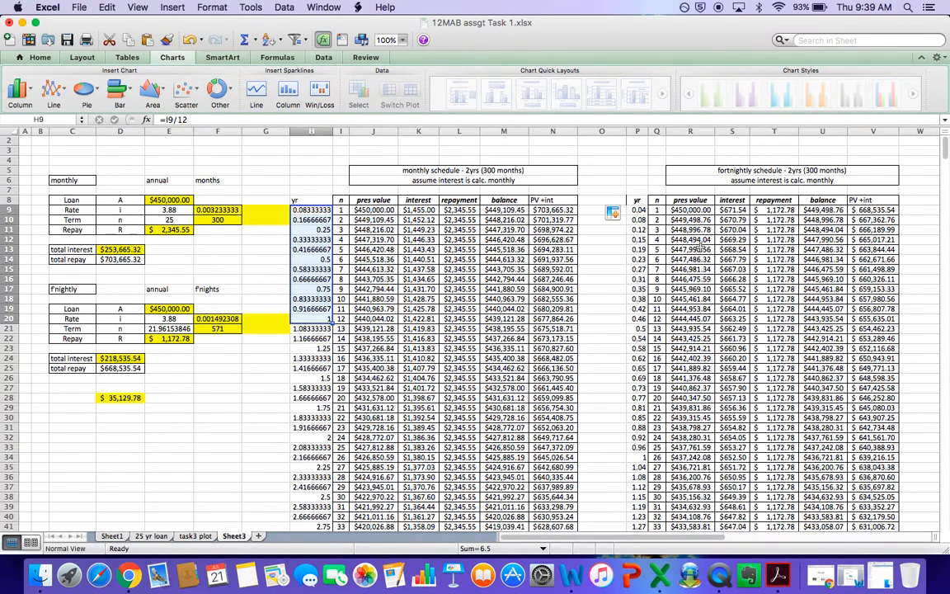
left_click_drag(643, 209, 641, 458)
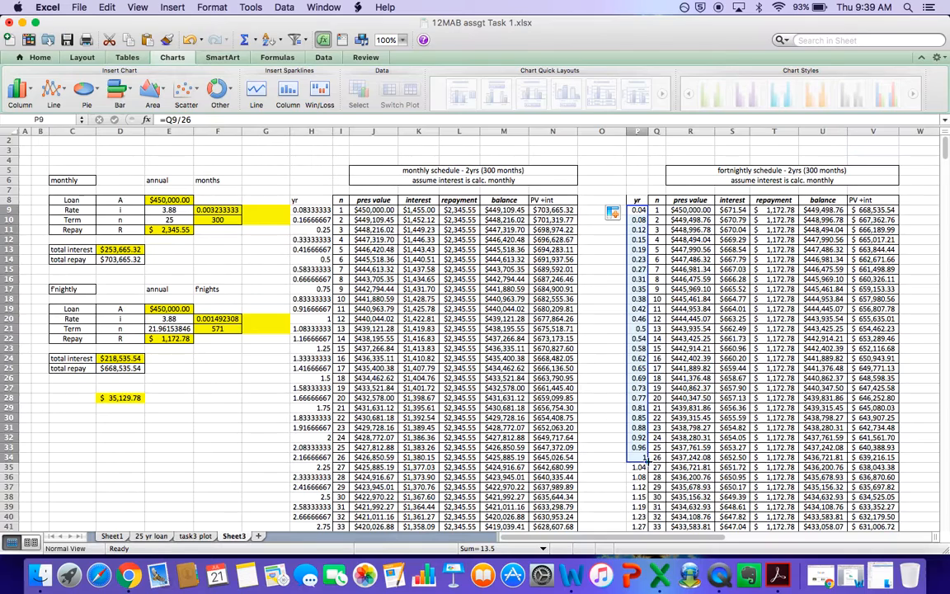
left_click_drag(312, 210, 311, 318)
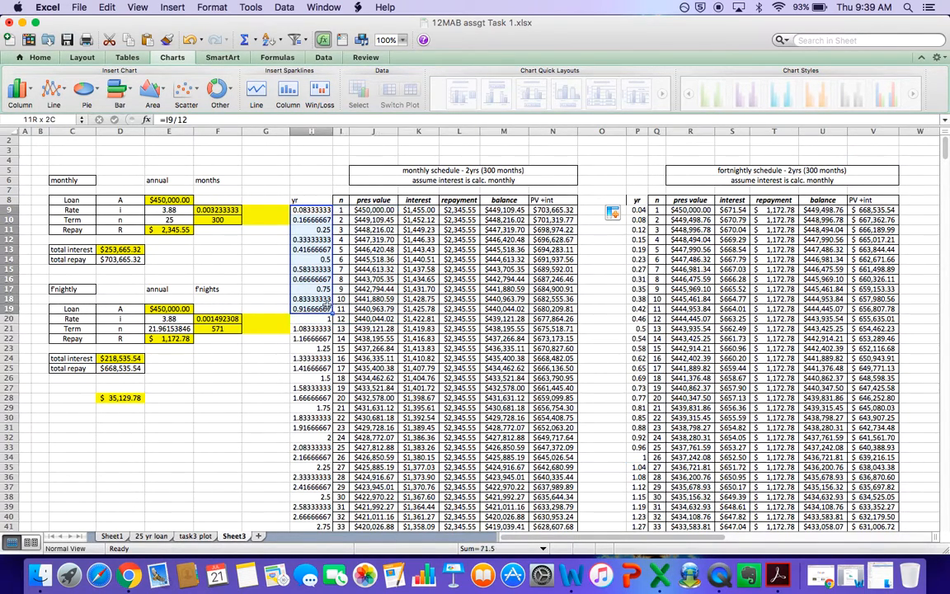
left_click(611, 319)
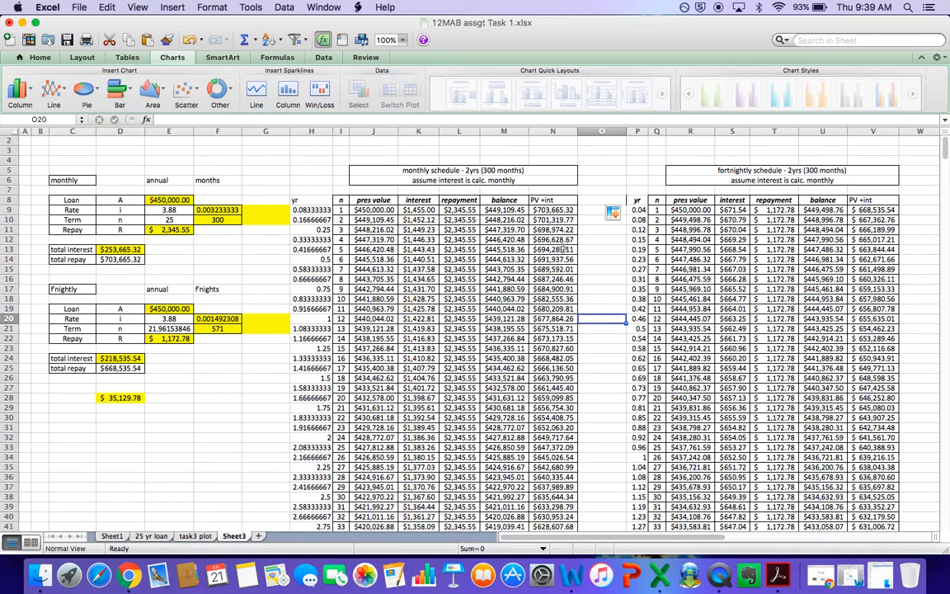
Create a marked scatter chart of the monthly schedule's pres value and PV +int columns against its yr column, rows 9 to 308.
left_click(319, 208)
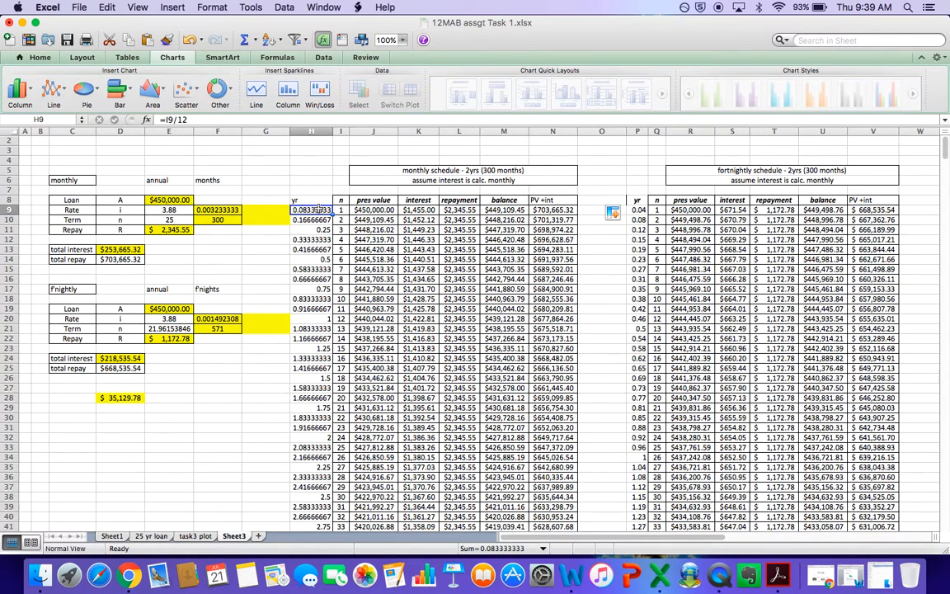
key("ctrl+shift+Down")
scroll(442, 365, "up", 20)
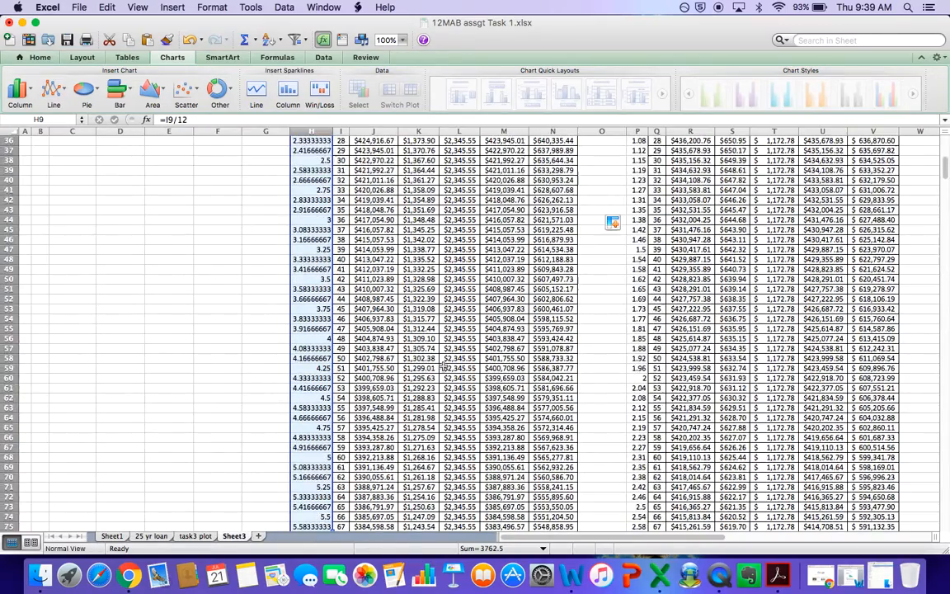
scroll(443, 367, "up", 12)
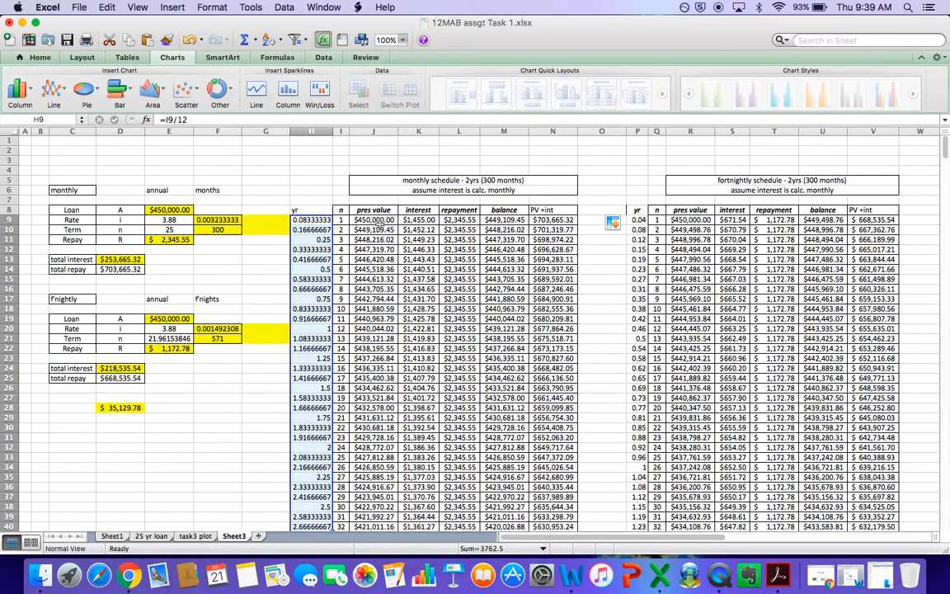
left_click(382, 220)
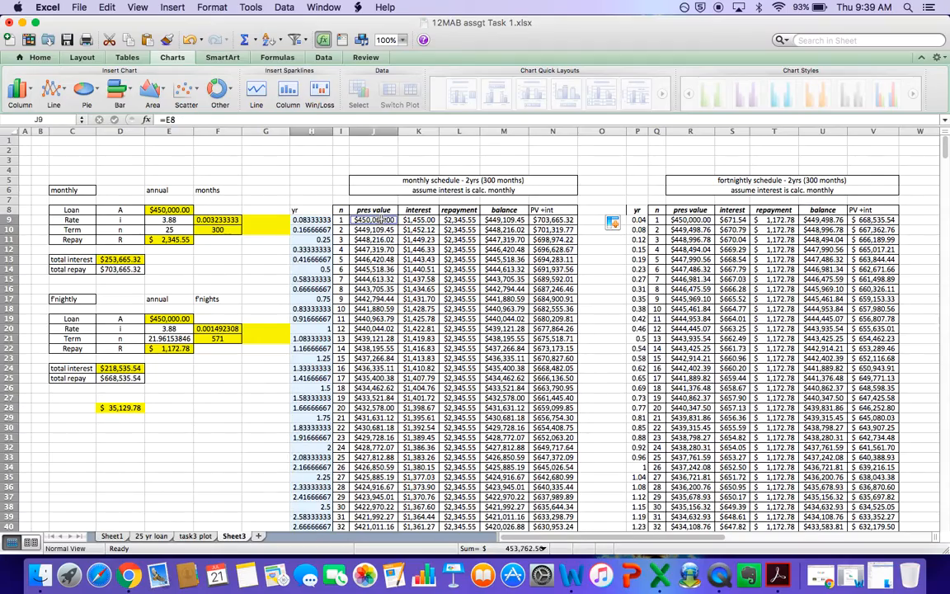
key("super+shift+Down")
scroll(522, 238, "up", 20)
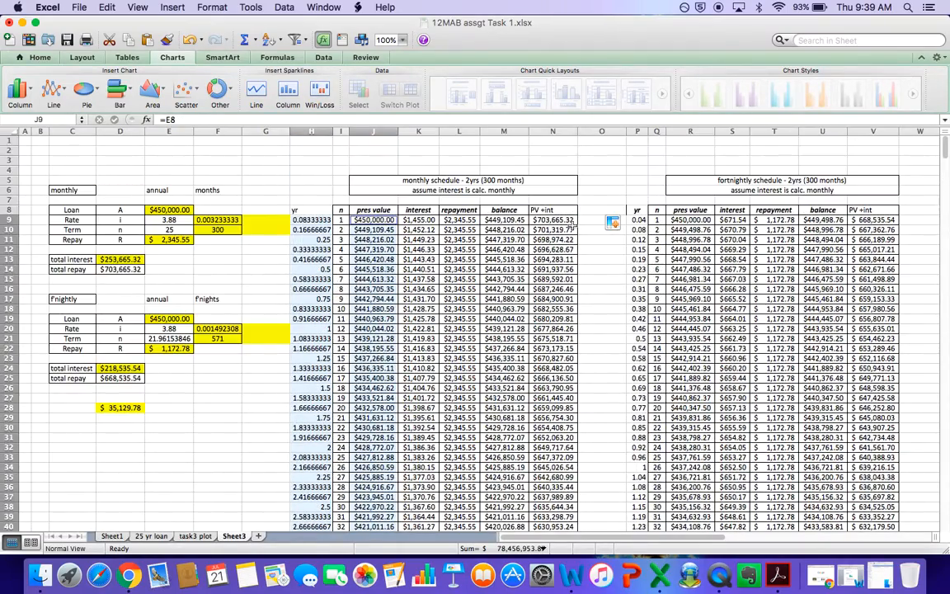
left_click(550, 219, "super")
key("super+shift+Down")
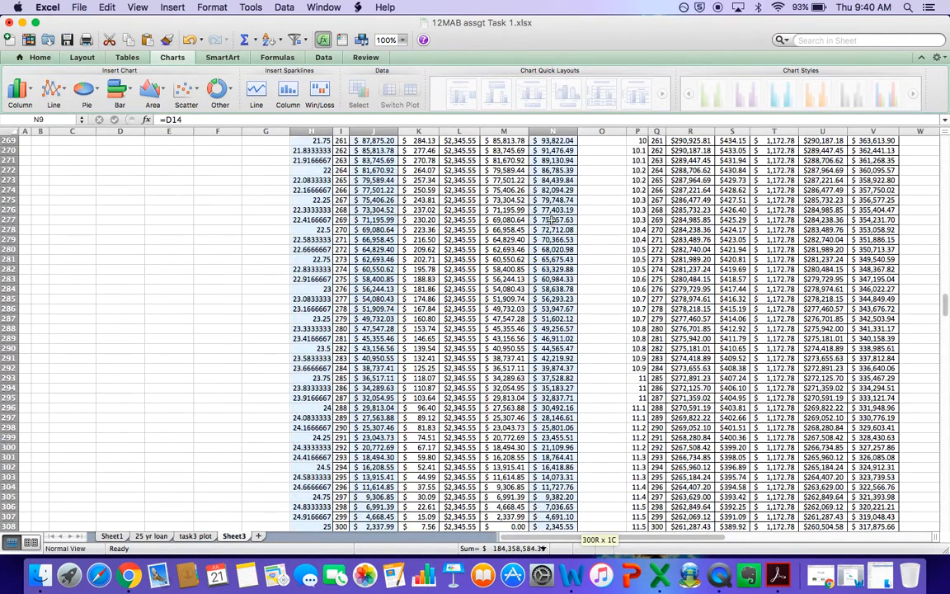
scroll(390, 180, "up", 20)
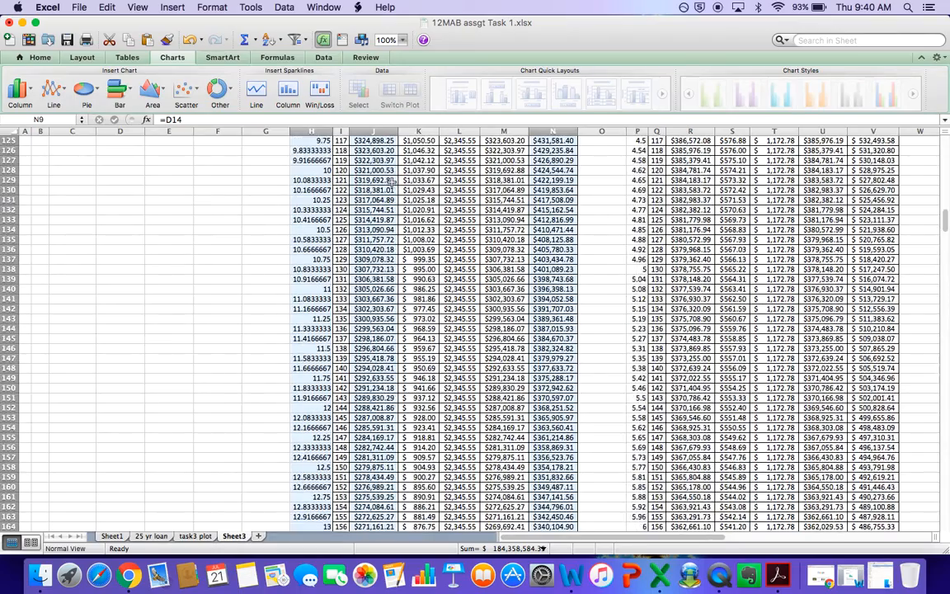
left_click(195, 99)
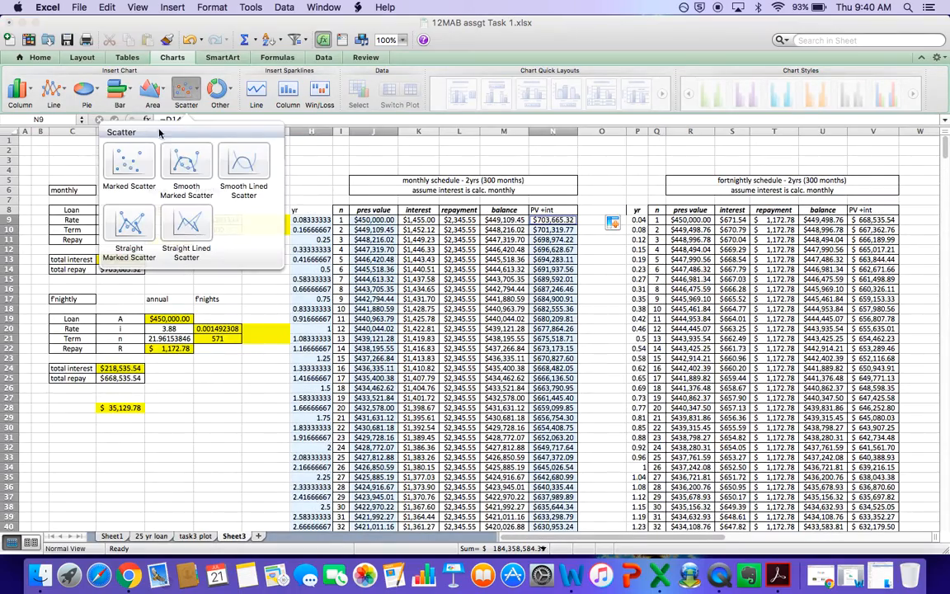
left_click(119, 147)
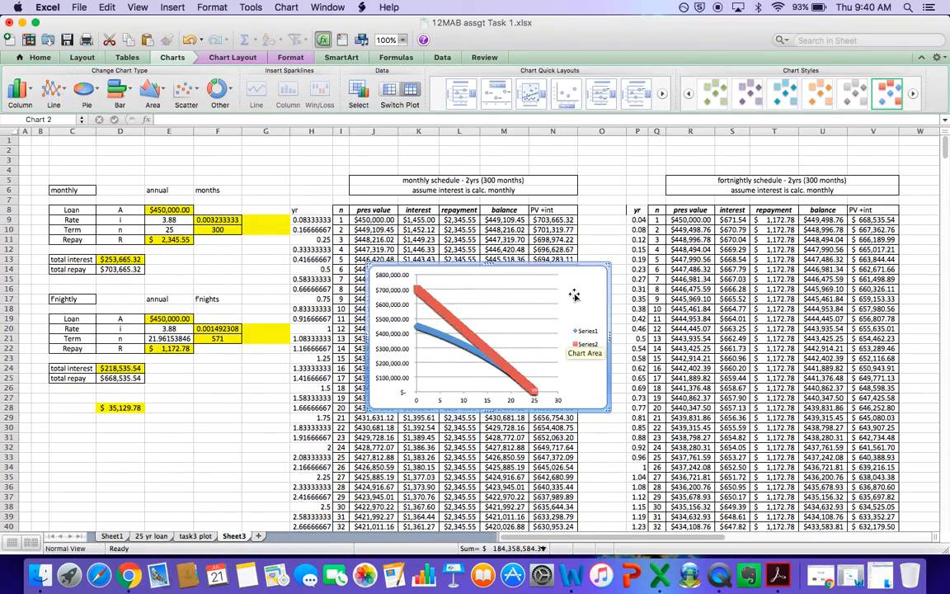
Move the scatter chart to a new sheet named task 3 plot.
right_click(583, 295)
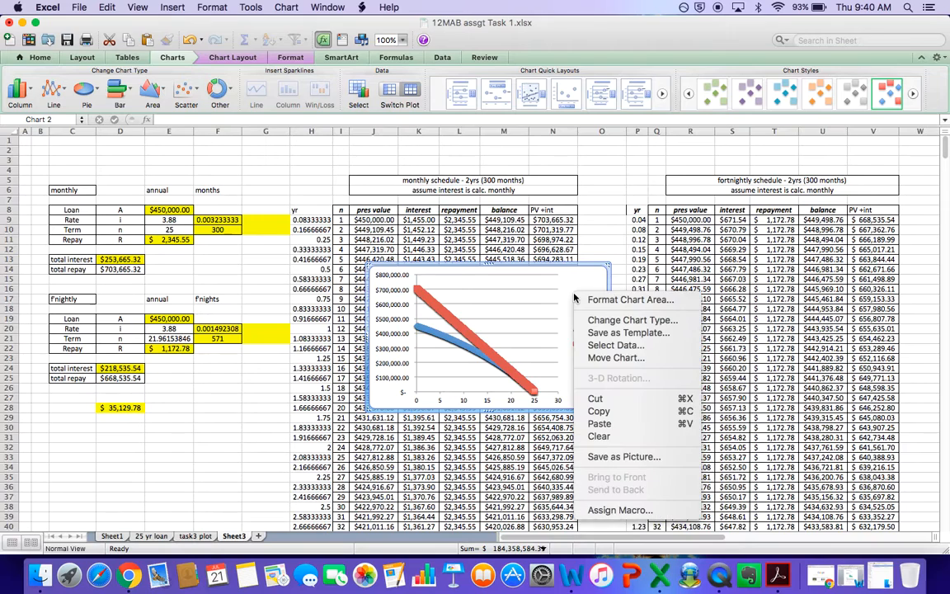
left_click(645, 359)
left_click(660, 333)
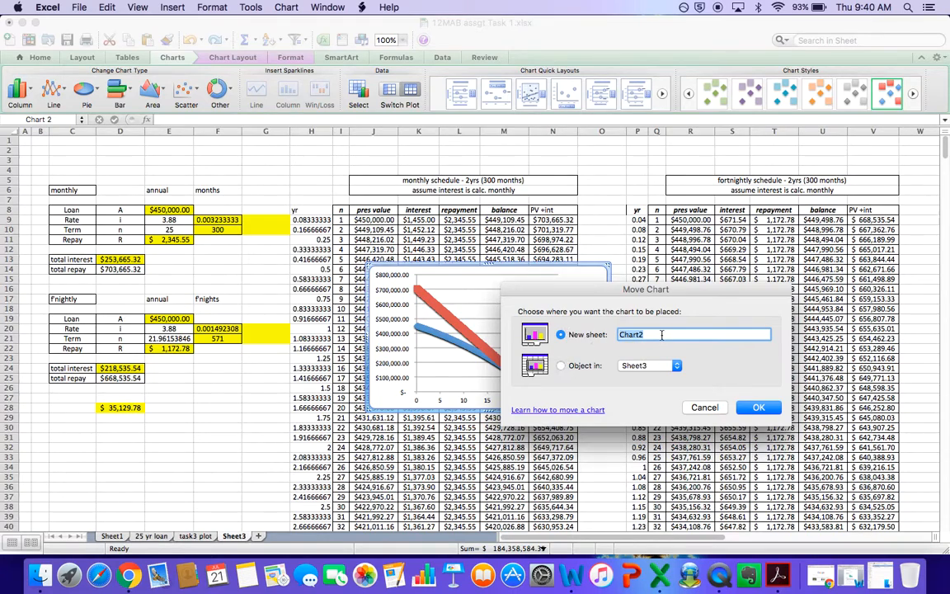
type("task 3 plot")
key("Return")
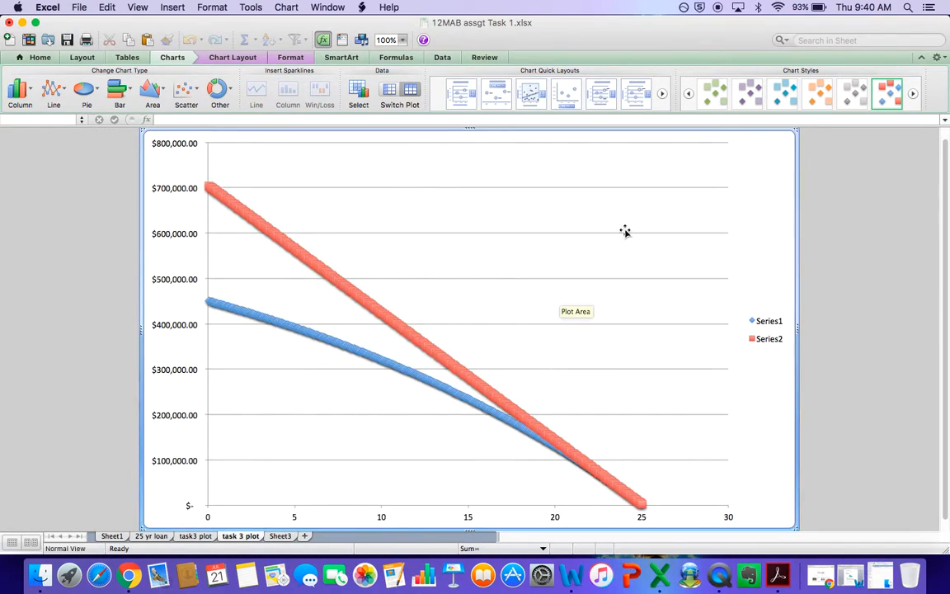
Rename the chart's first series PV monthly and its second series PV + int monthly.
right_click(488, 252)
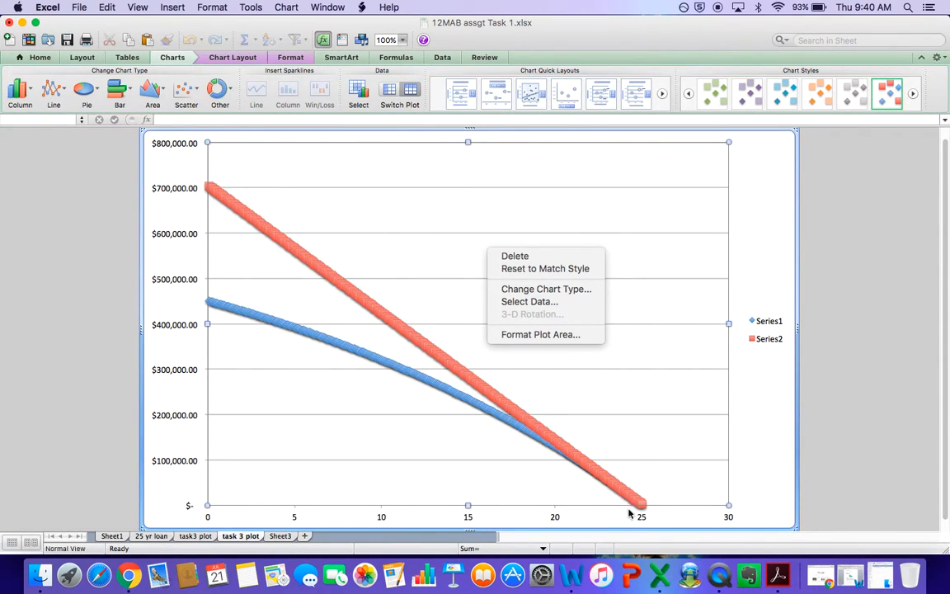
left_click(550, 302)
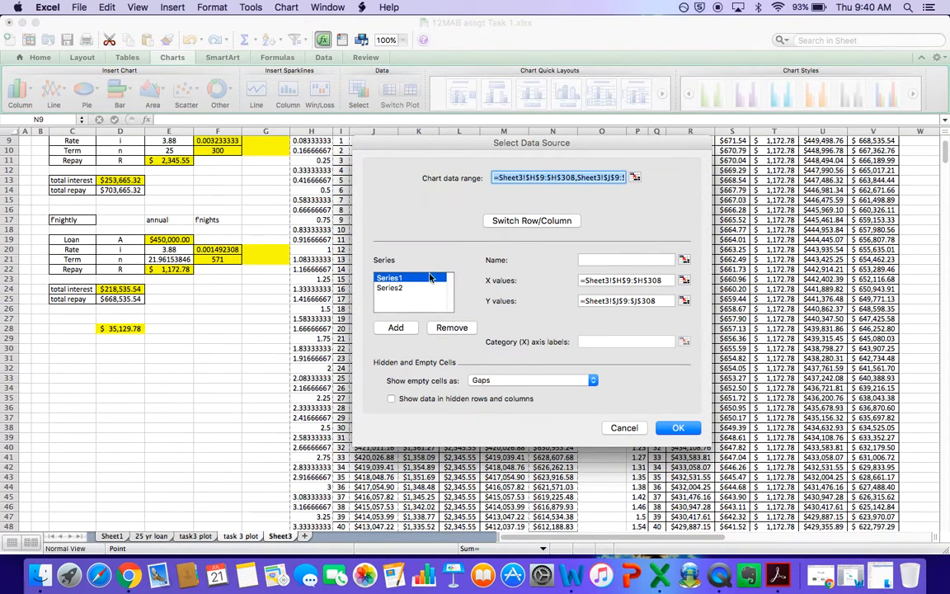
left_click(634, 258)
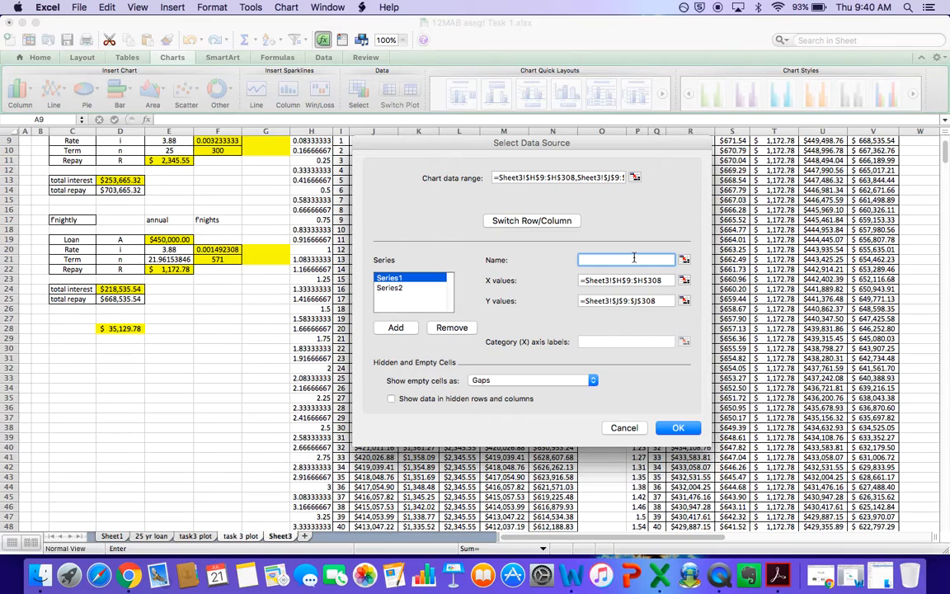
type("PV monthly")
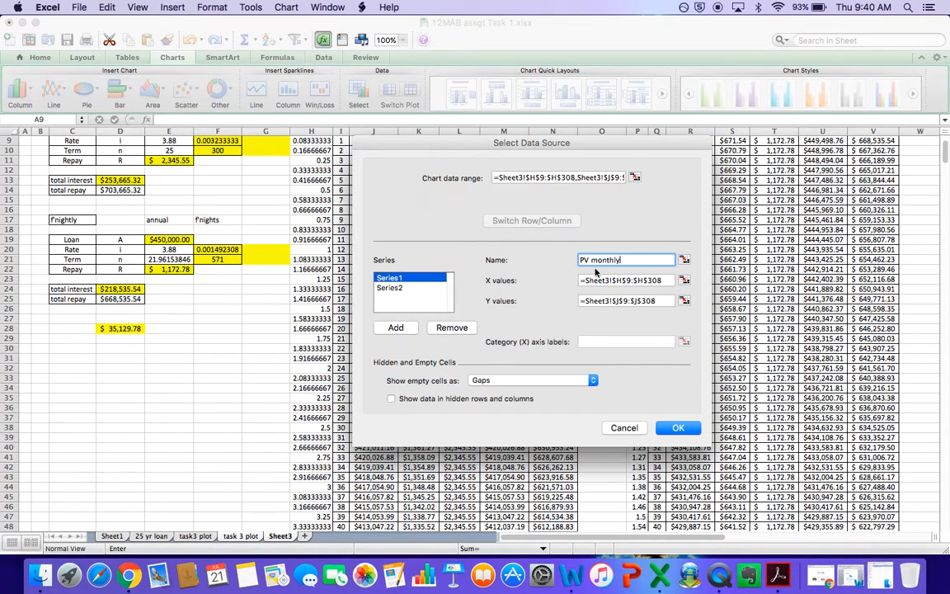
left_click(397, 289)
left_click(629, 260)
type("P")
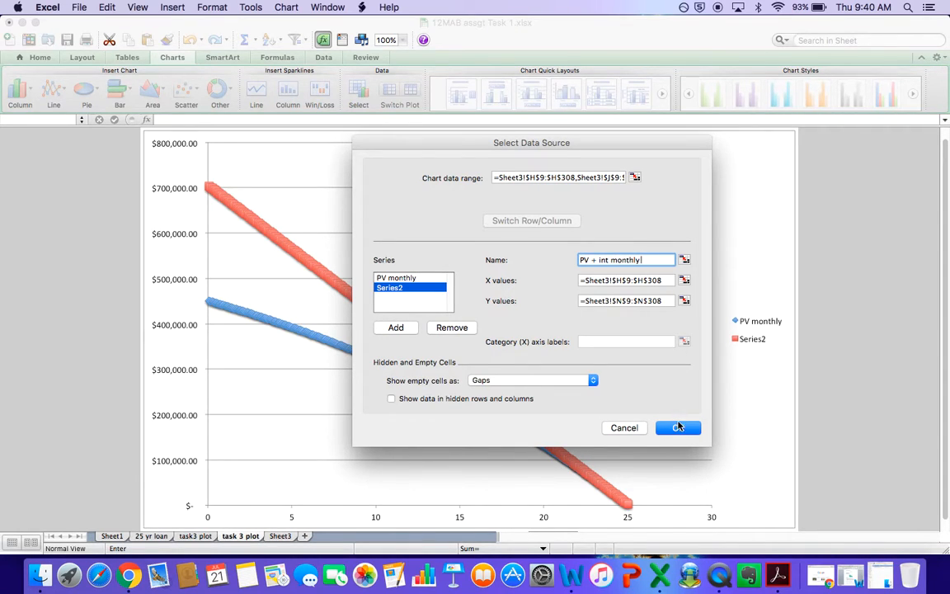
Add a third chart series named PV f'nightly and bring up Sheet3's fortnightly schedule for picking its X values.
left_click(408, 327)
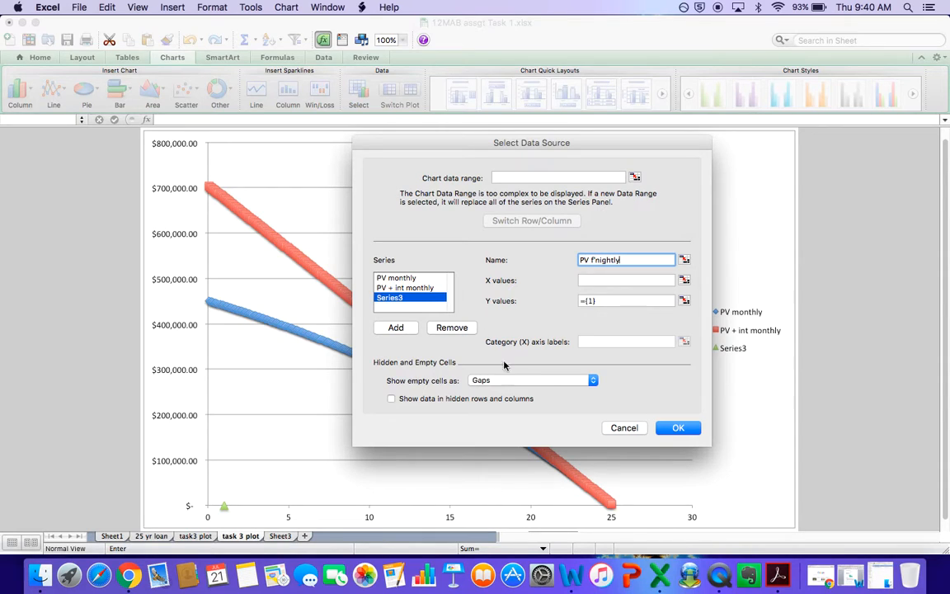
key("Tab")
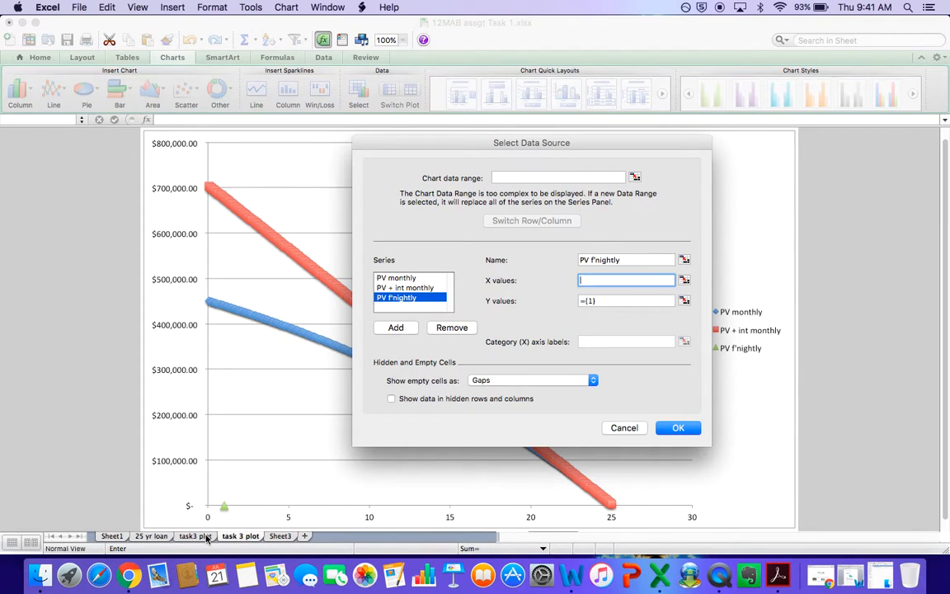
left_click(279, 536)
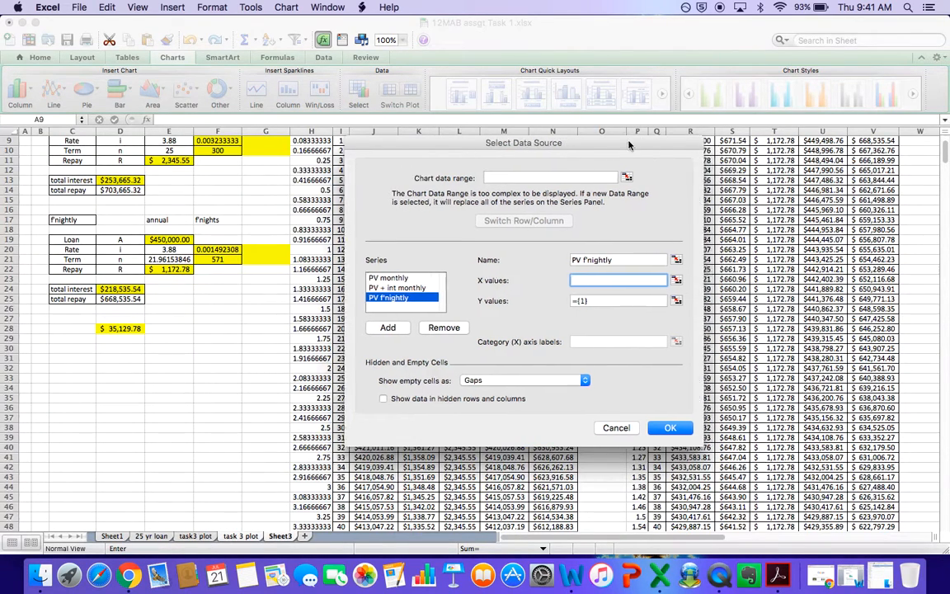
left_click_drag(636, 145, 434, 163)
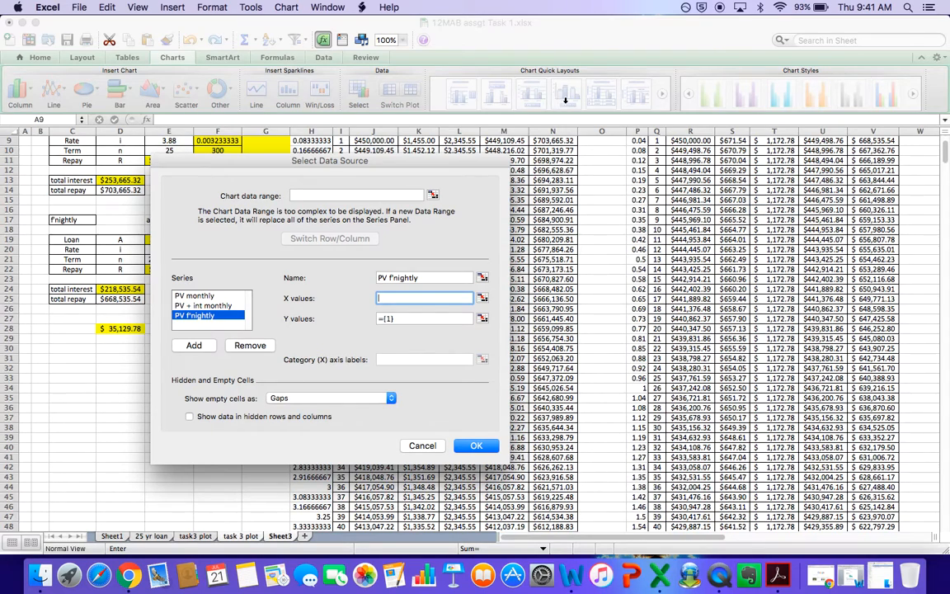
left_click(638, 141)
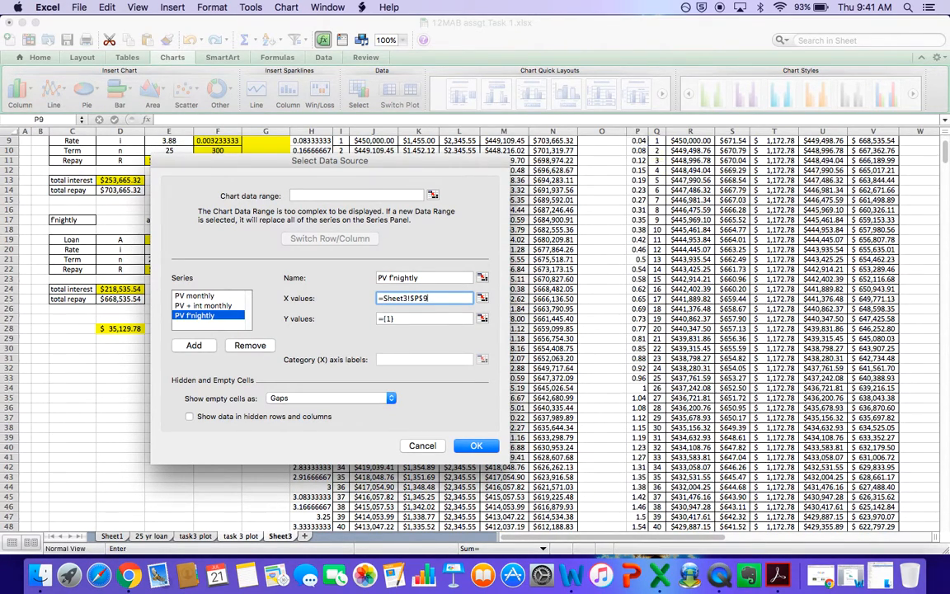
left_click(639, 142)
key("ctrl+shift+Down")
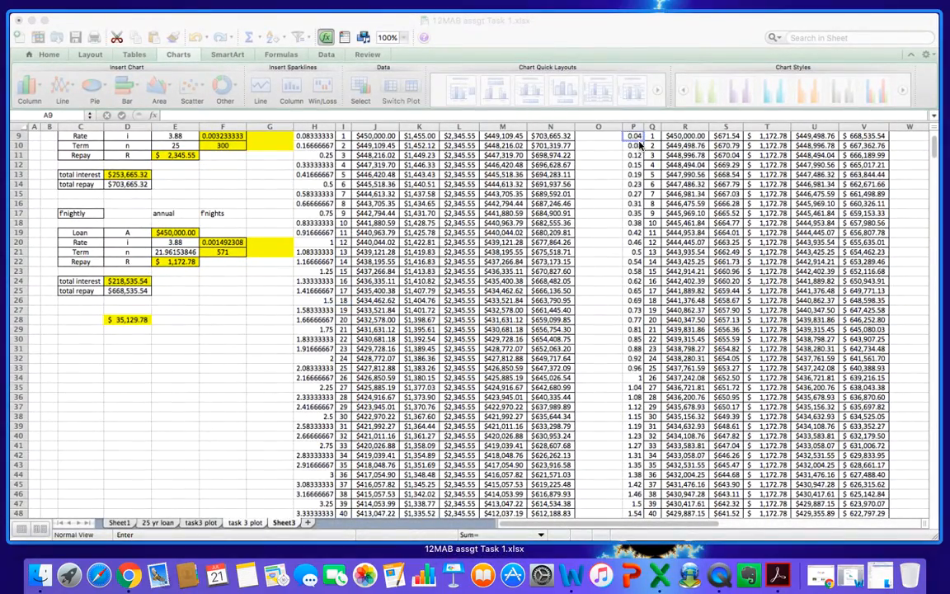
left_click(699, 150)
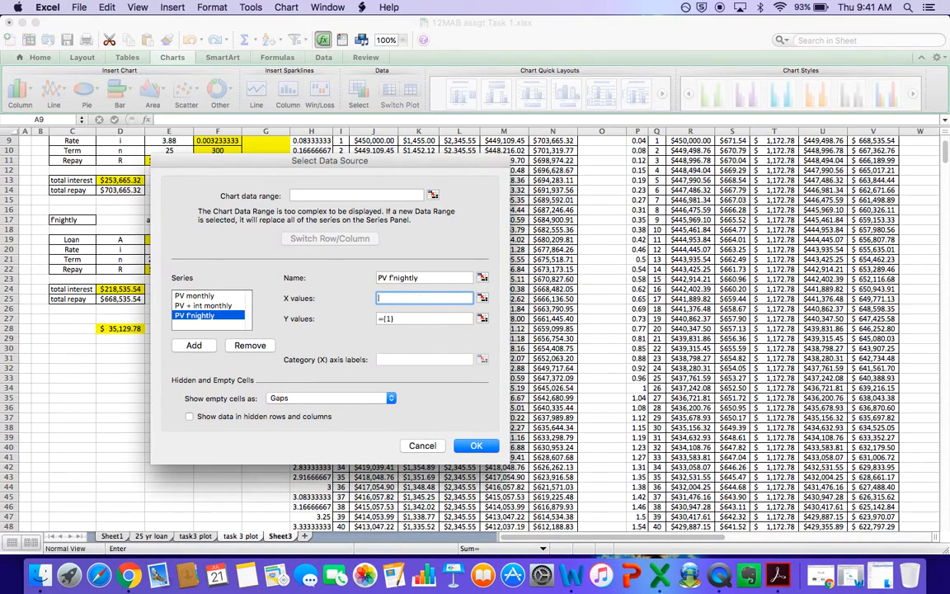
Set the PV f'nightly series' X values to Sheet3 P9:P579 and its Y values to R9:R579, and apply the data source.
left_click_drag(638, 141, 660, 213)
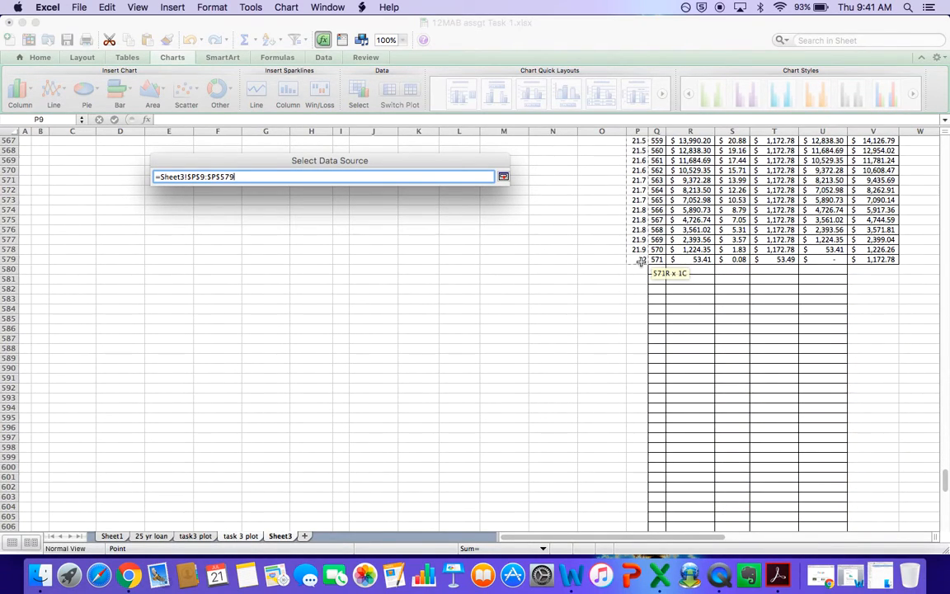
left_click_drag(641, 260, 657, 265)
left_click(441, 319)
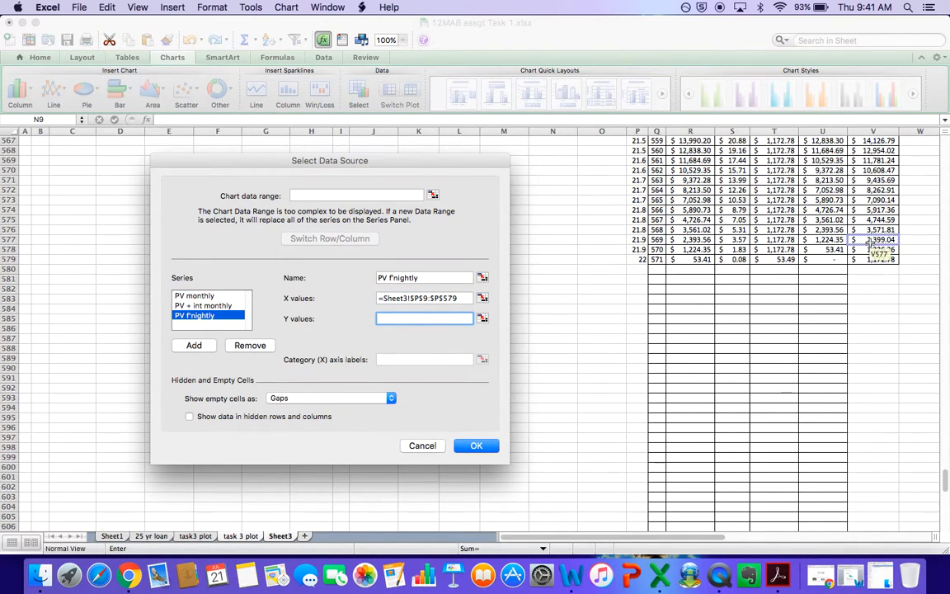
left_click(700, 259)
left_click_drag(701, 259, 309, 218)
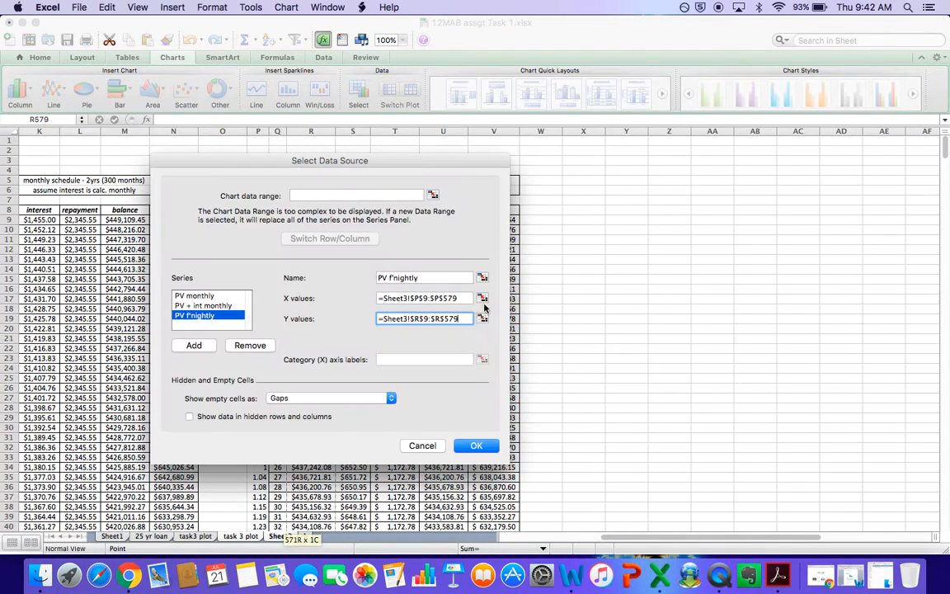
left_click(487, 446)
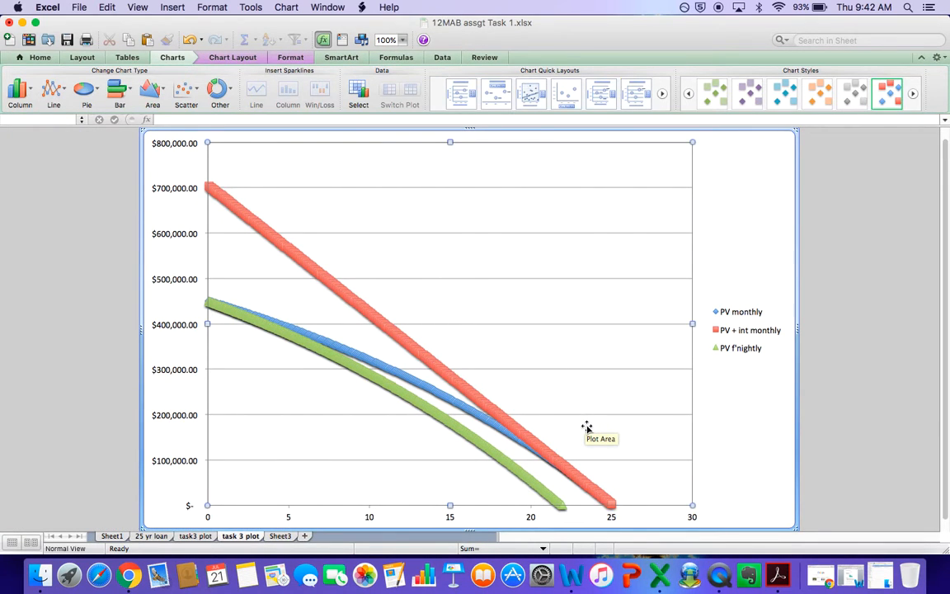
Add a fourth series named PV +int to the task 3 plot chart's data source.
mouse_move(381, 373)
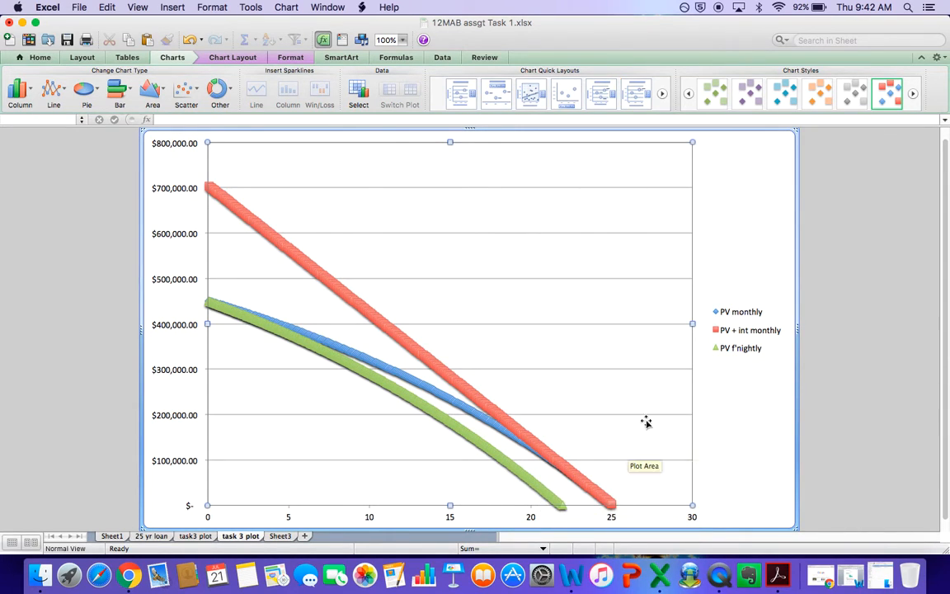
right_click(526, 336)
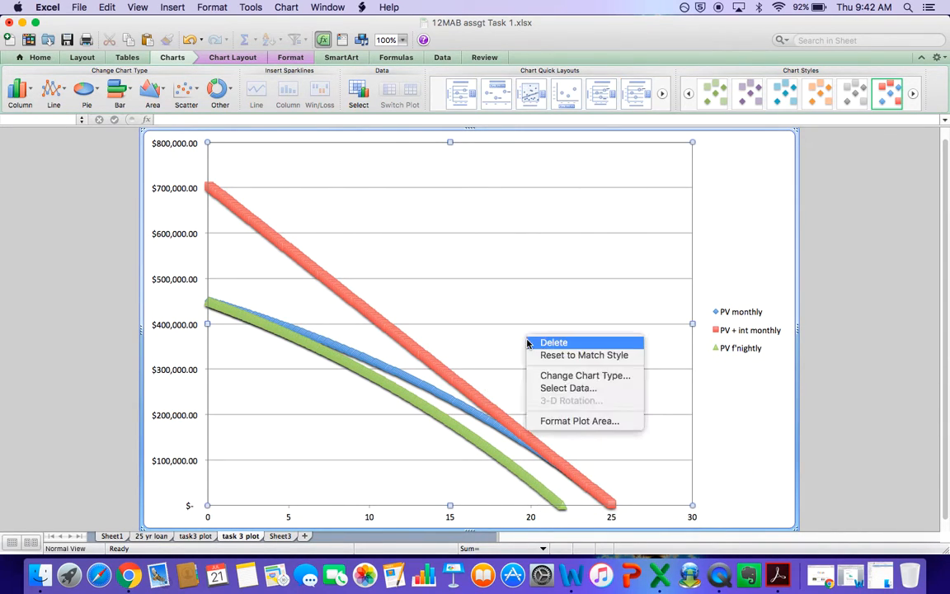
left_click(575, 389)
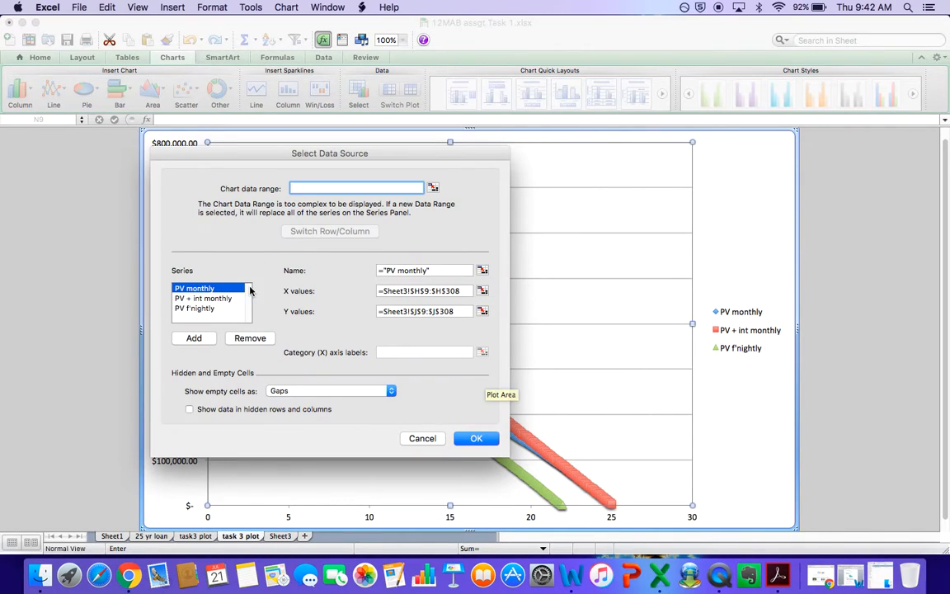
left_click(196, 338)
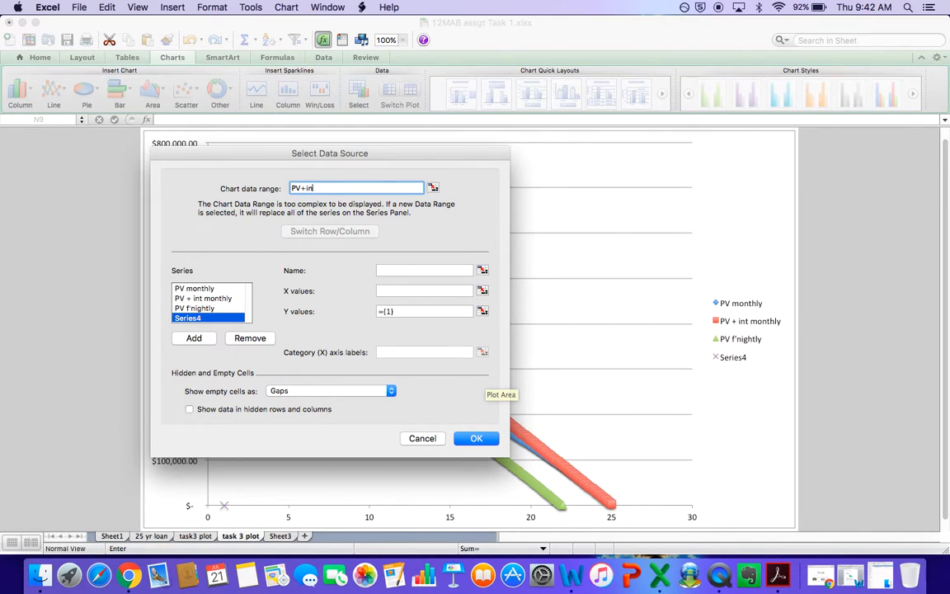
left_click(421, 273)
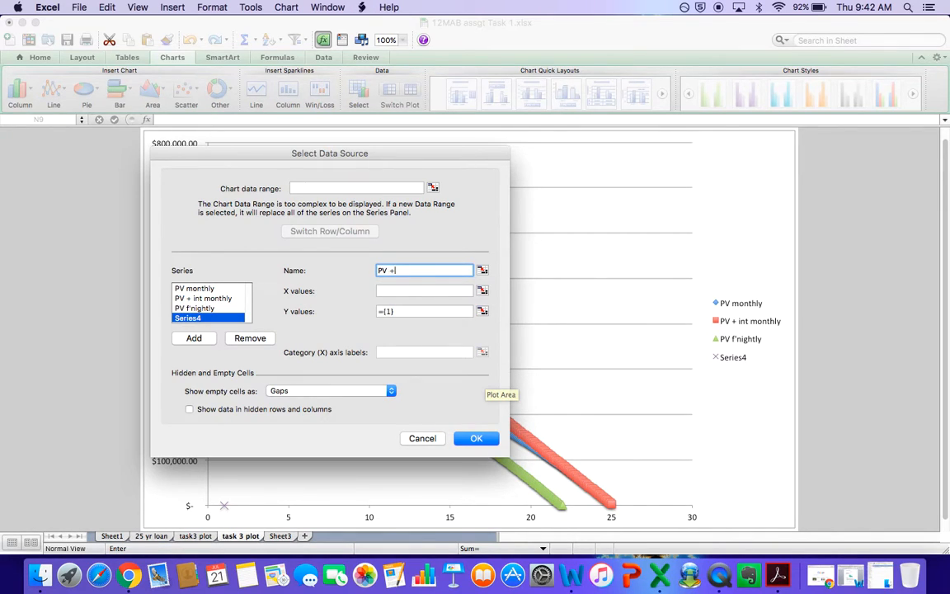
left_click(436, 293)
Set the PV +int series' Y values to Sheet3 V9:V579 and apply the data source.
left_click(425, 312)
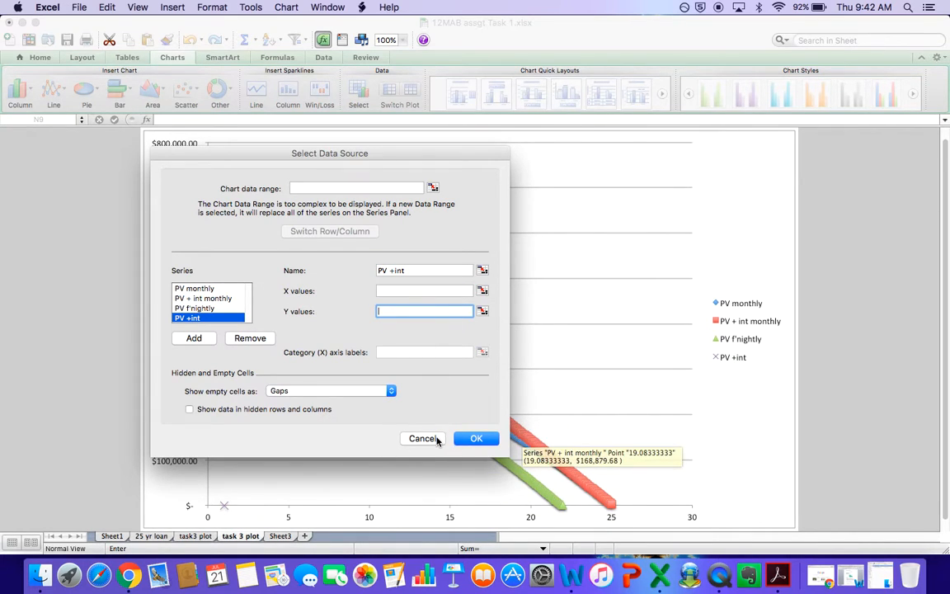
left_click(280, 536)
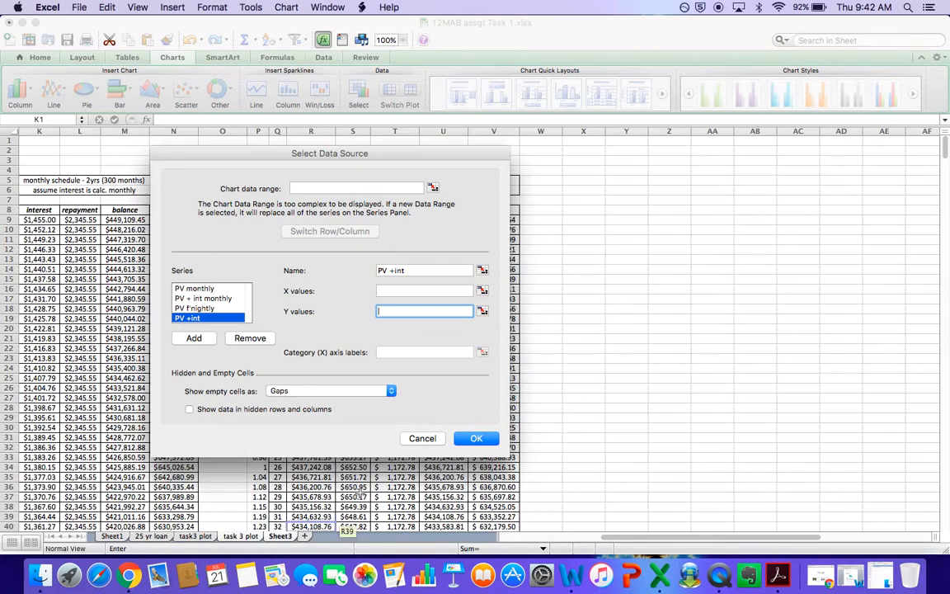
left_click_drag(379, 153, 849, 183)
left_click_drag(494, 221, 513, 301)
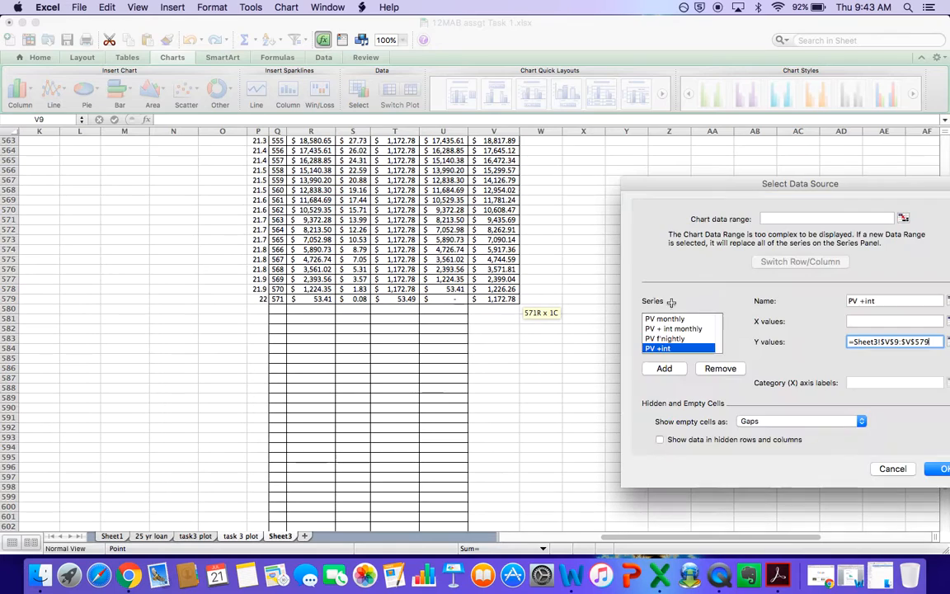
left_click(943, 470)
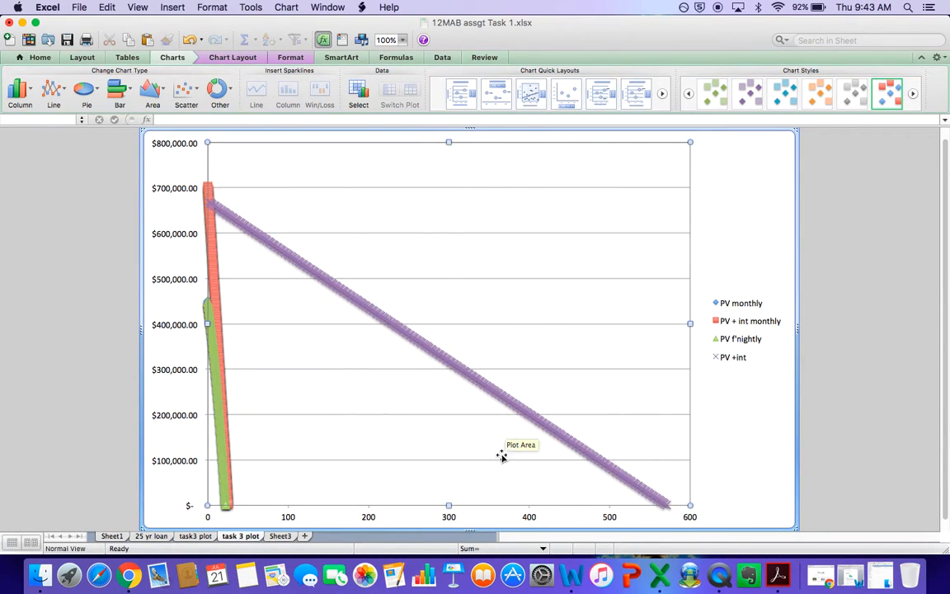
Reopen the chart's data source and rename the PV +int series to PV + int f'nightly.
right_click(482, 313)
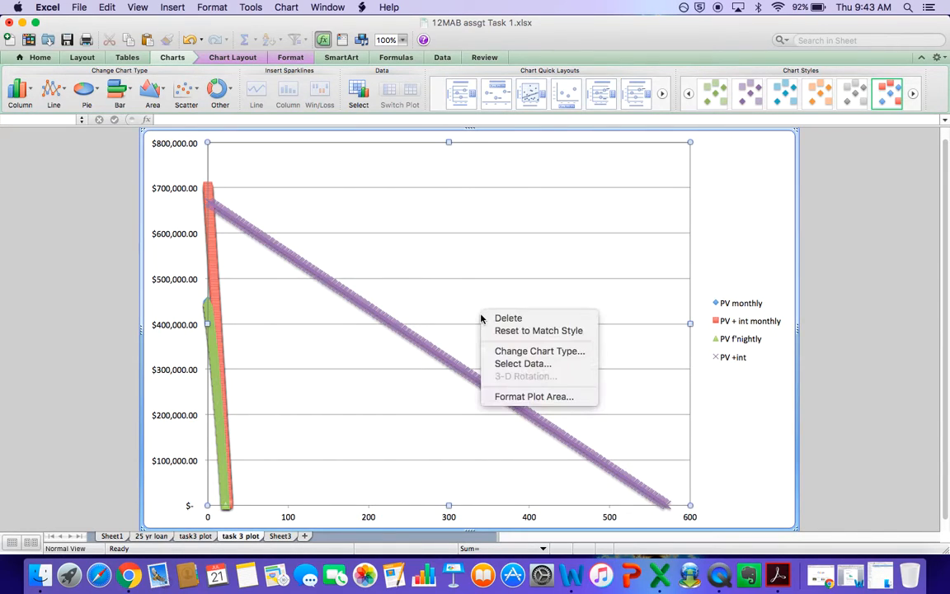
left_click(521, 363)
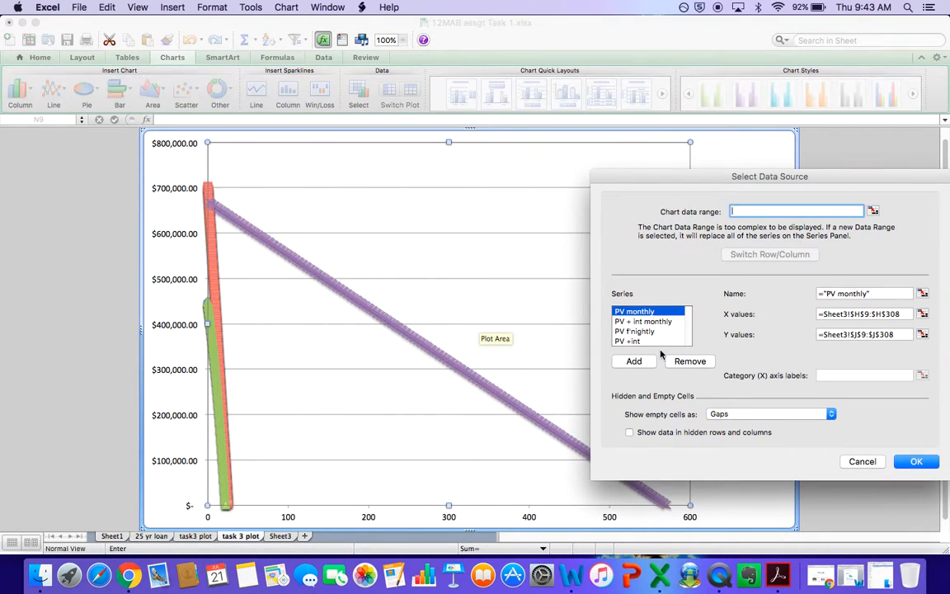
left_click(642, 342)
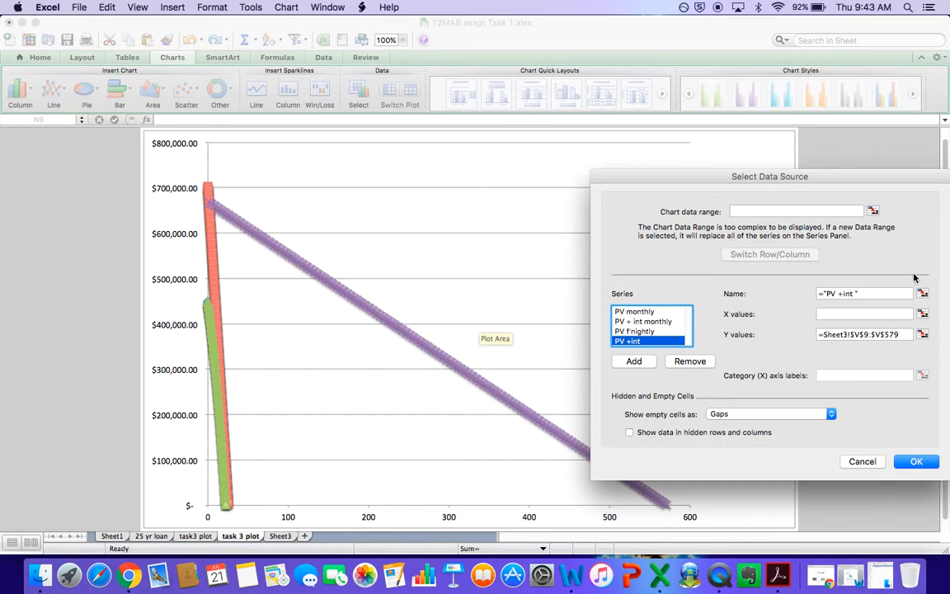
left_click(862, 293)
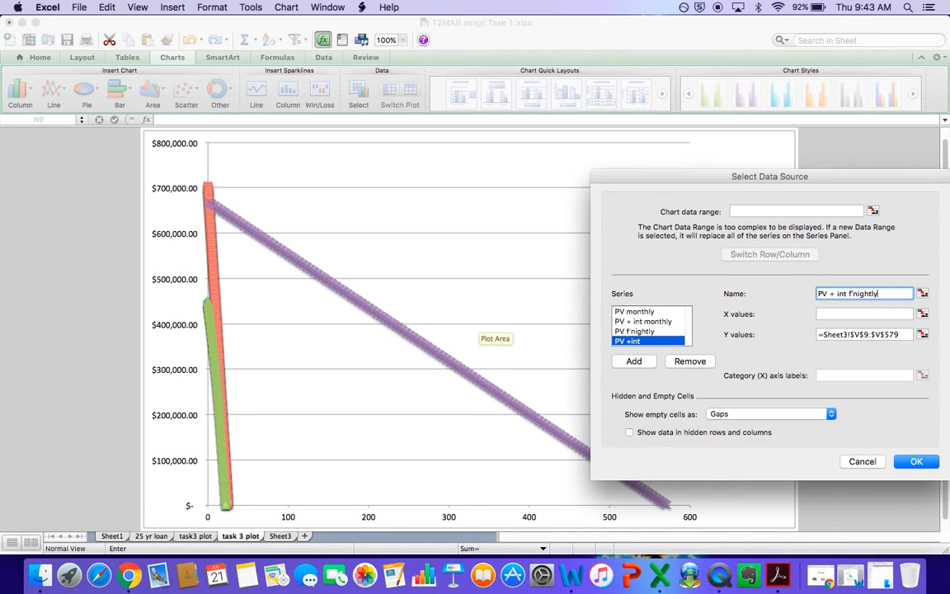
Set the PV + int f'nightly series' X values to the years in Sheet3 P9:P579 and apply the data source.
left_click(874, 317)
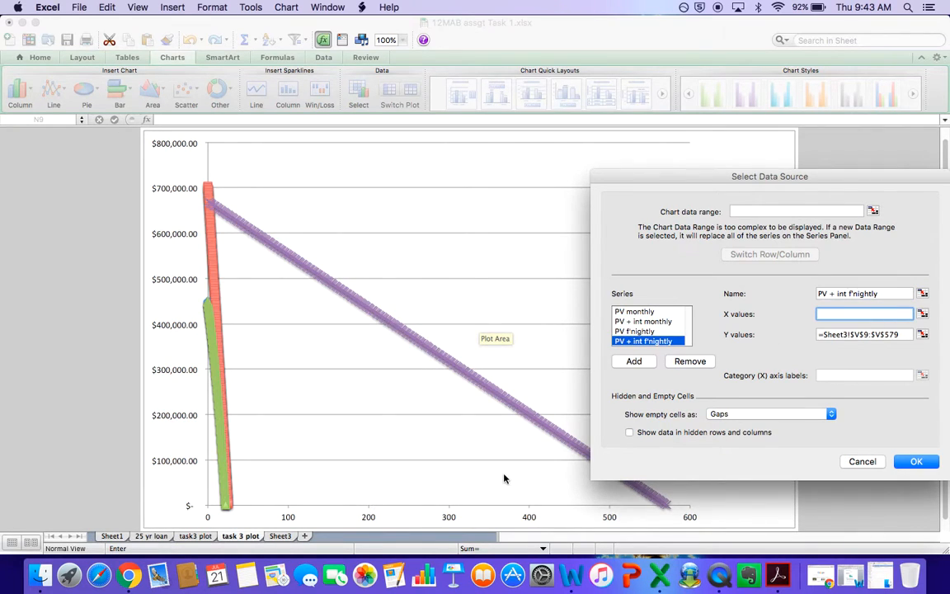
left_click(280, 536)
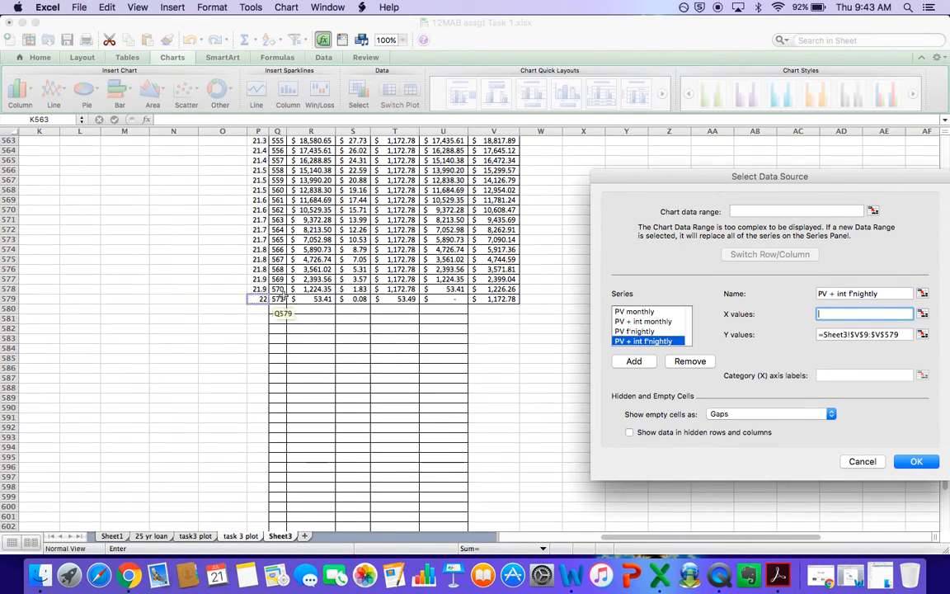
left_click_drag(258, 298, 261, 219)
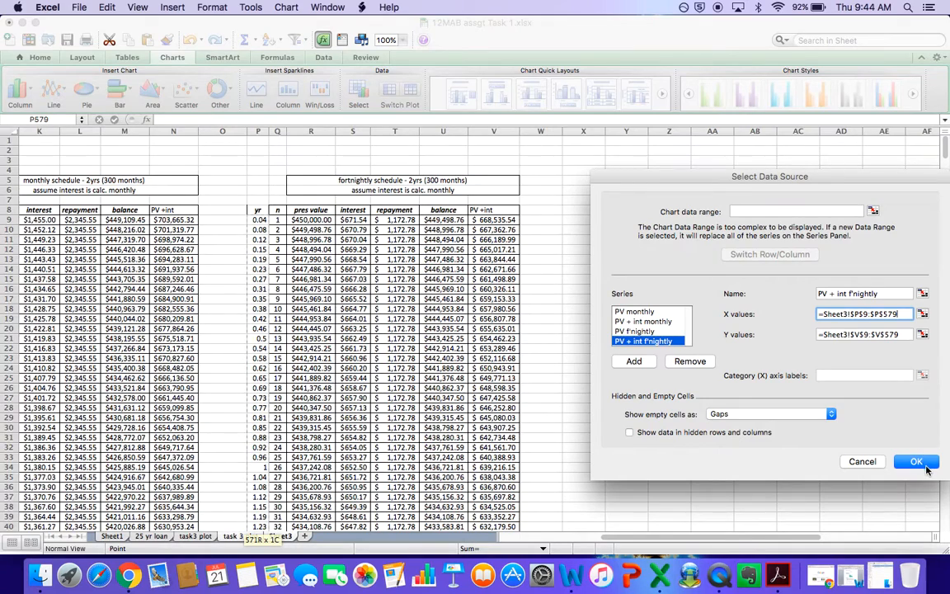
left_click(919, 461)
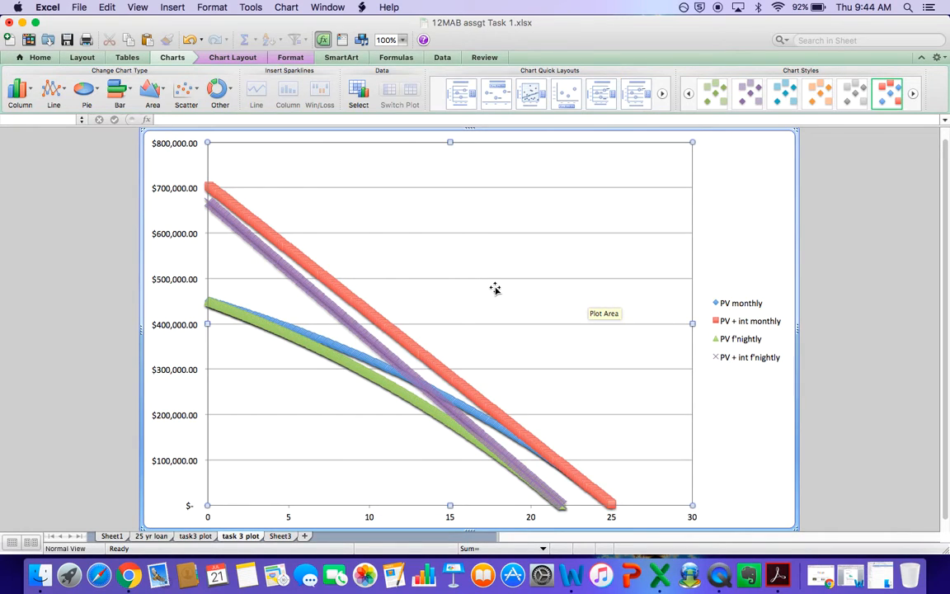
Examine the four-series plot, then view the monthly and fortnightly loan summaries on Sheet3.
mouse_move(483, 443)
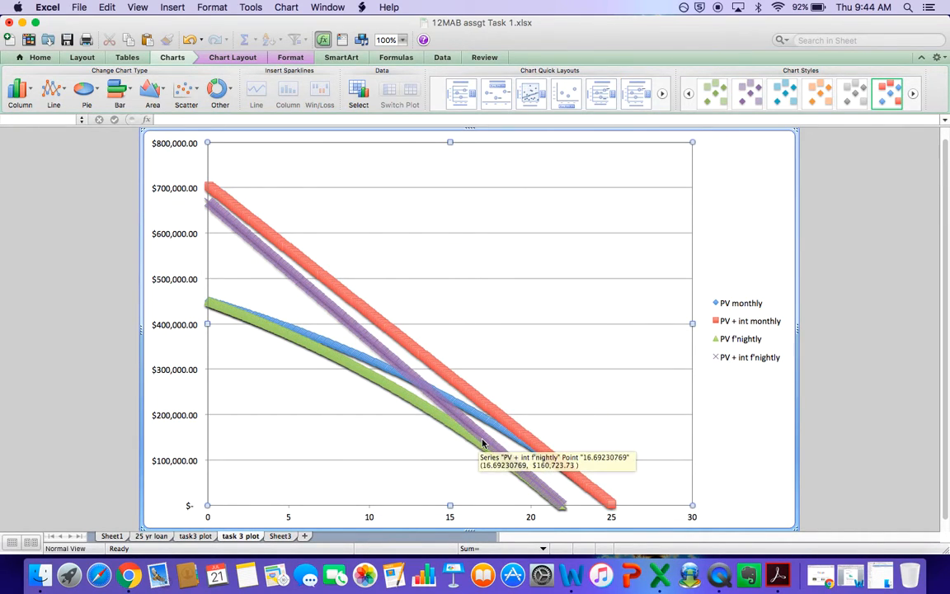
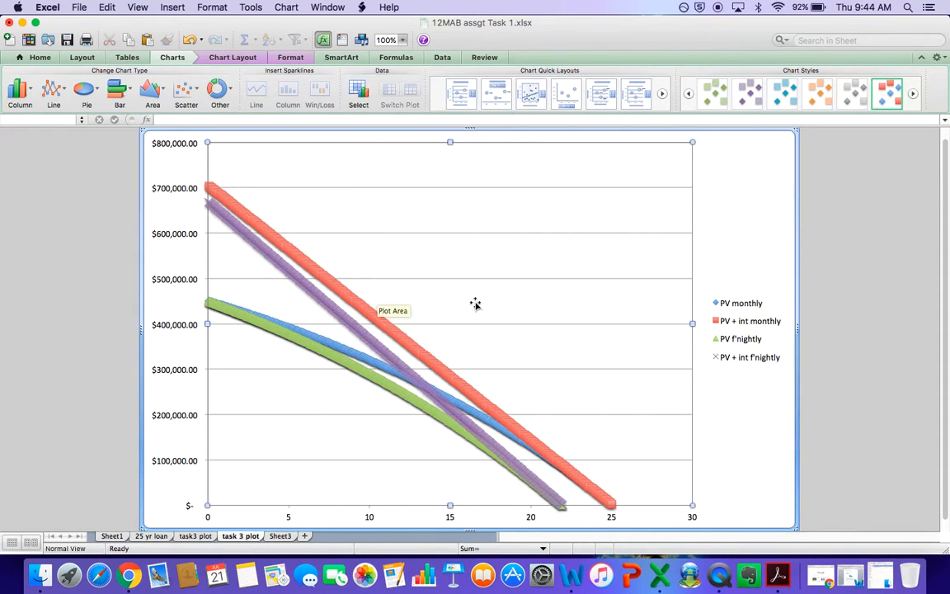
left_click(728, 416)
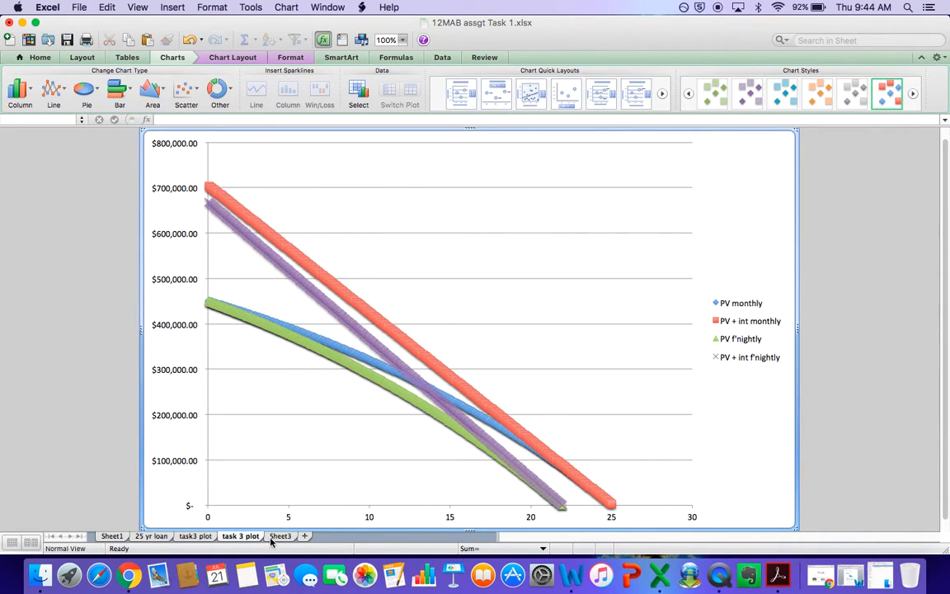
left_click(272, 537)
scroll(163, 388, "left", 5)
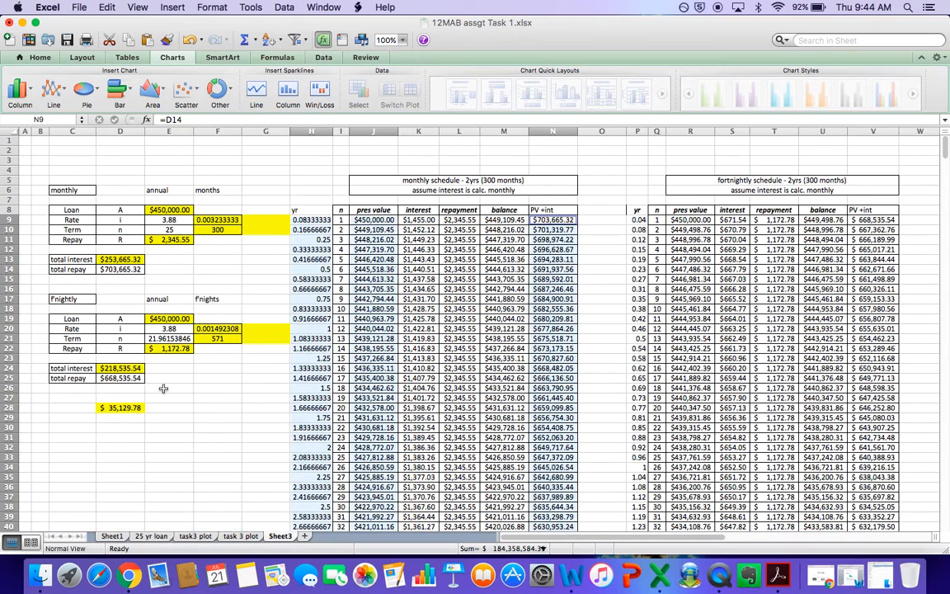
scroll(164, 388, "down", 1)
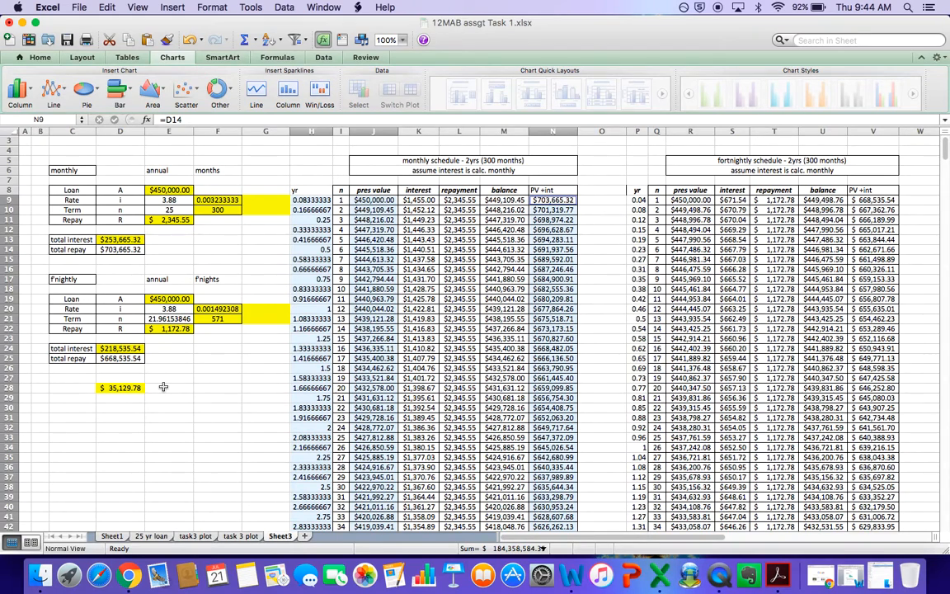
Switch to the assignment PDF in Acrobat Reader and review the Task 3 questions along with the Task 1 and Task 2 requirements.
left_click(776, 574)
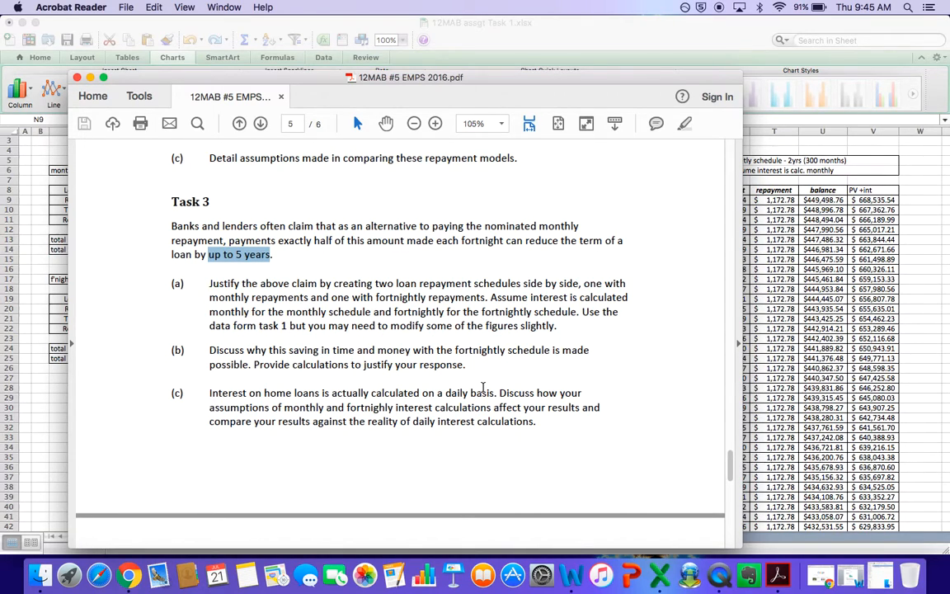
left_click(381, 241)
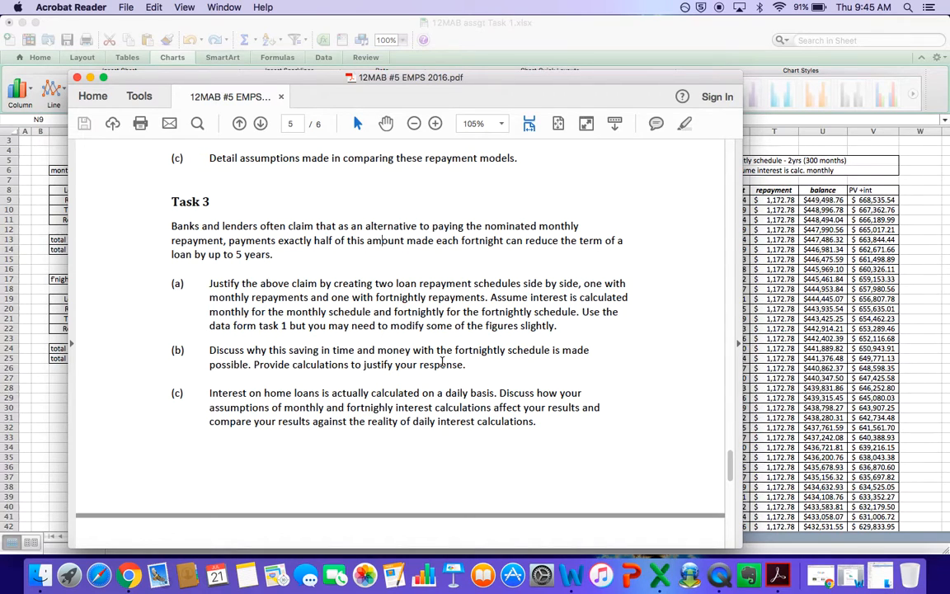
left_click_drag(642, 82, 824, 147)
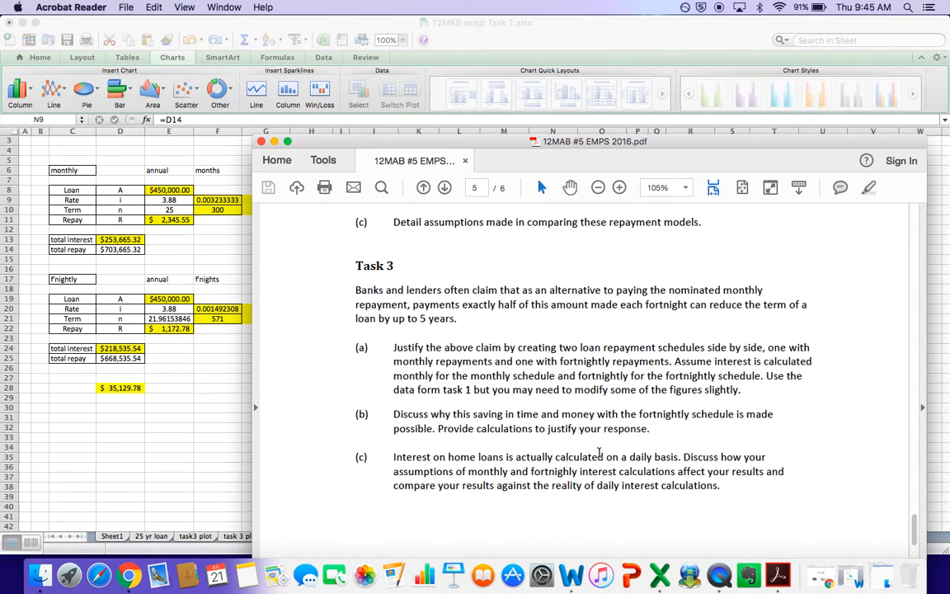
scroll(608, 447, "down", 2)
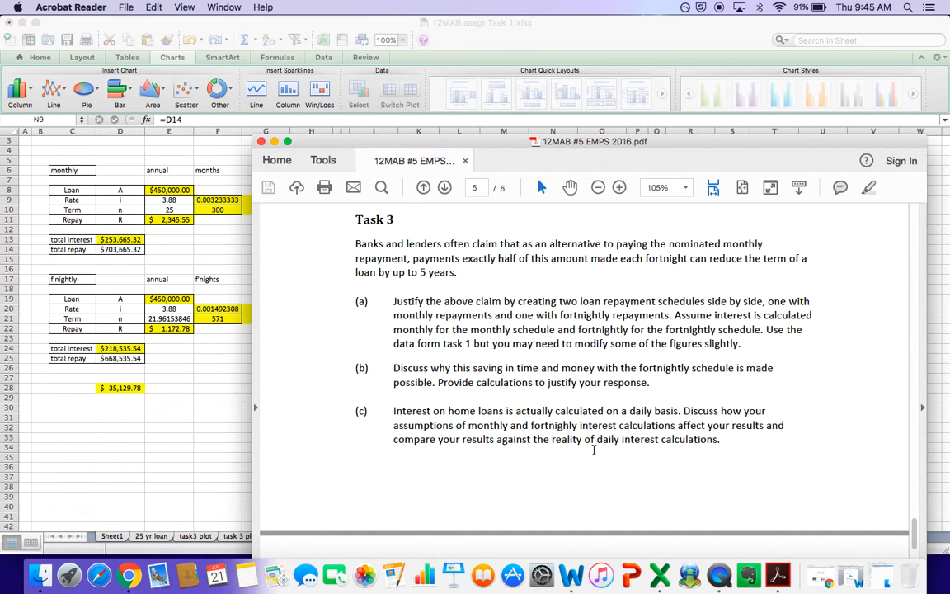
left_click_drag(603, 141, 562, 83)
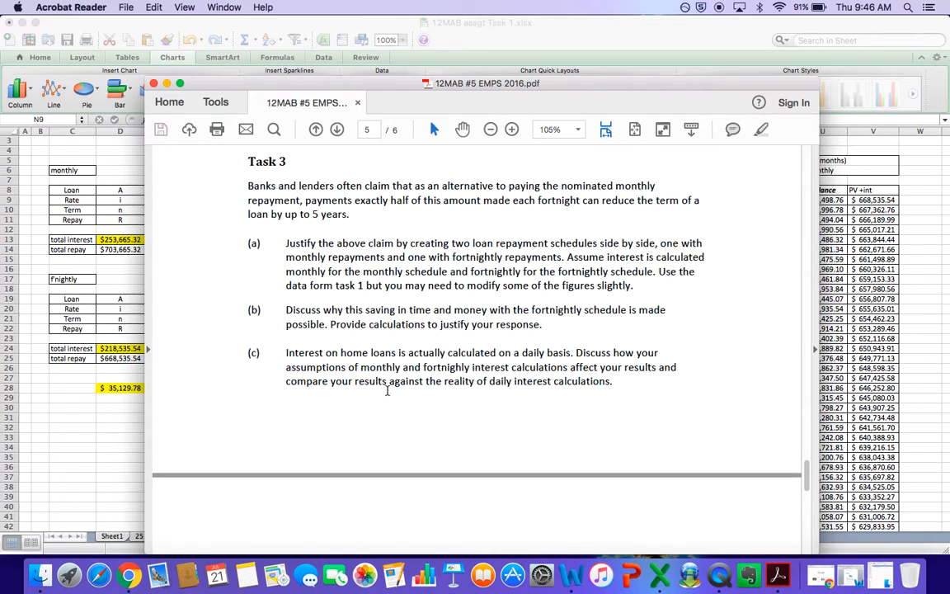
scroll(468, 314, "up", 10)
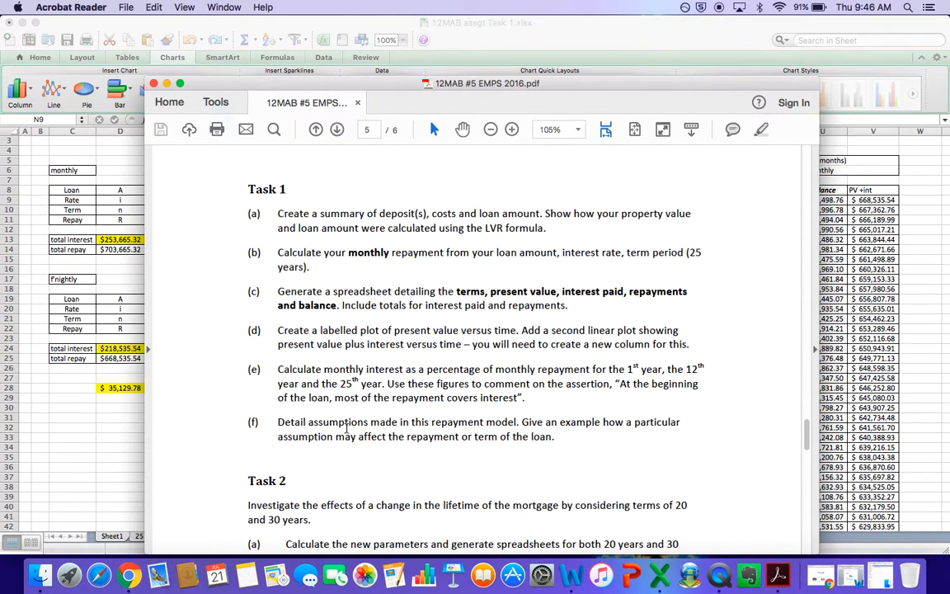
scroll(454, 443, "down", 3)
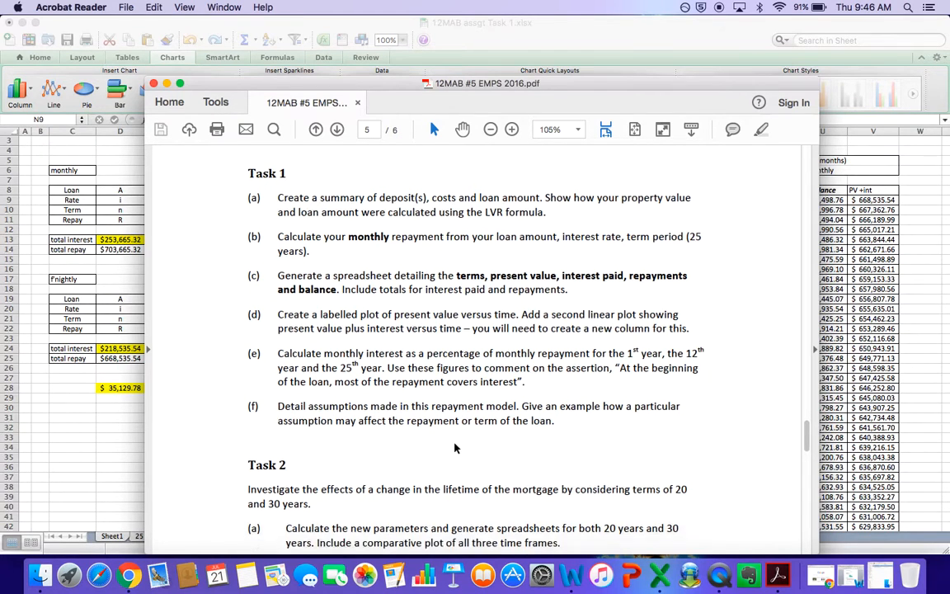
scroll(454, 443, "down", 2)
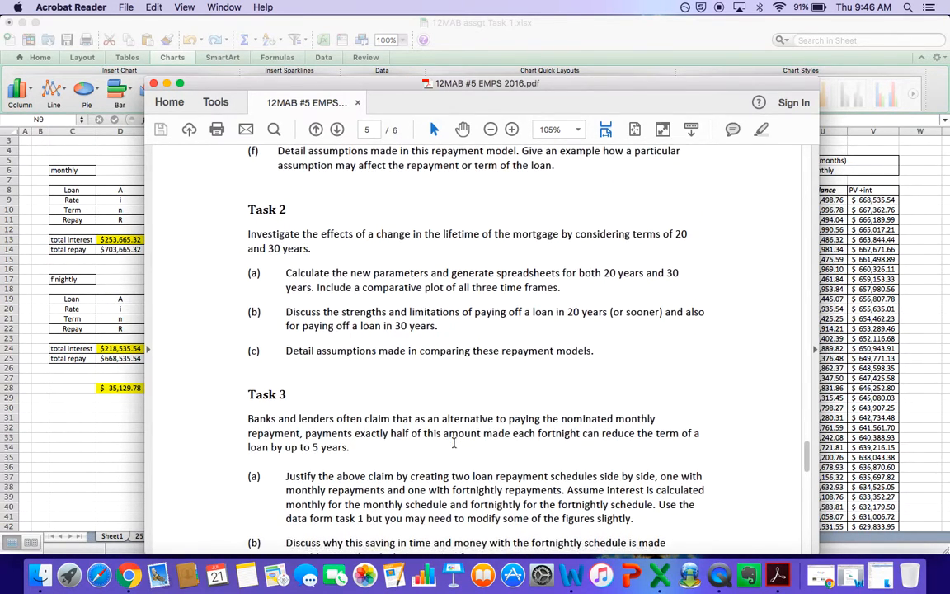
scroll(453, 443, "up", 2)
scroll(454, 443, "down", 4)
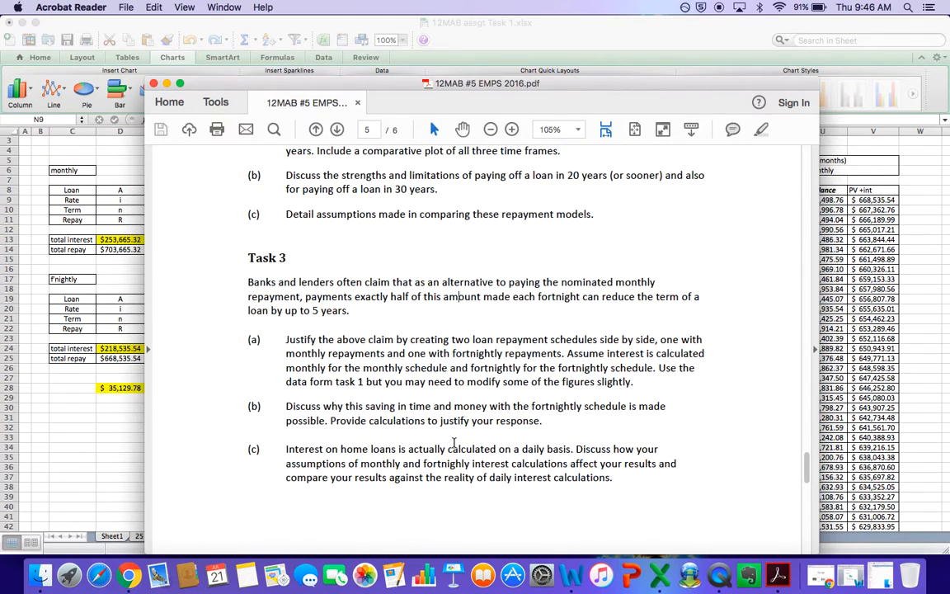
scroll(453, 443, "down", 1)
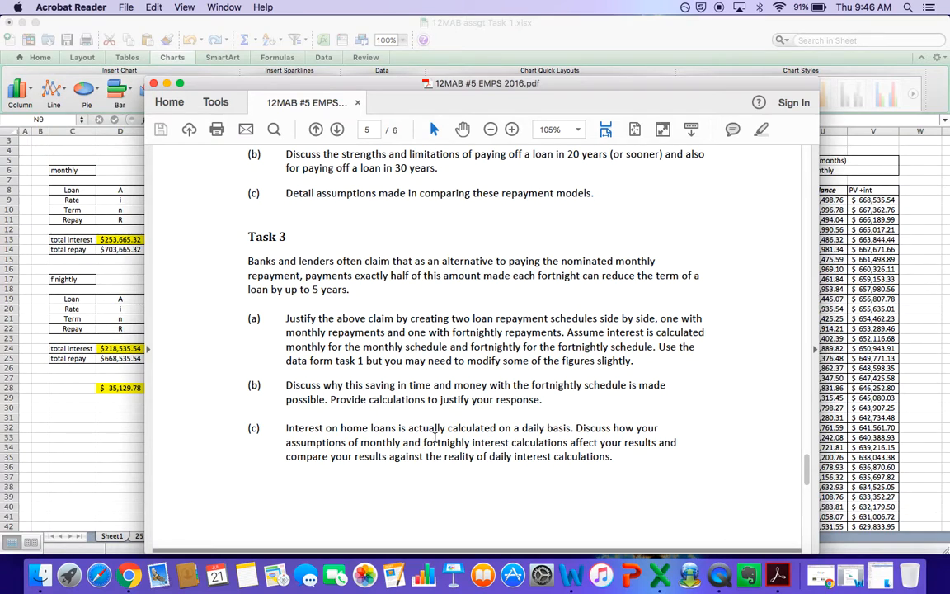
Switch back to the Excel workbook and view the start of both repayment schedules on Sheet3.
left_click(862, 8)
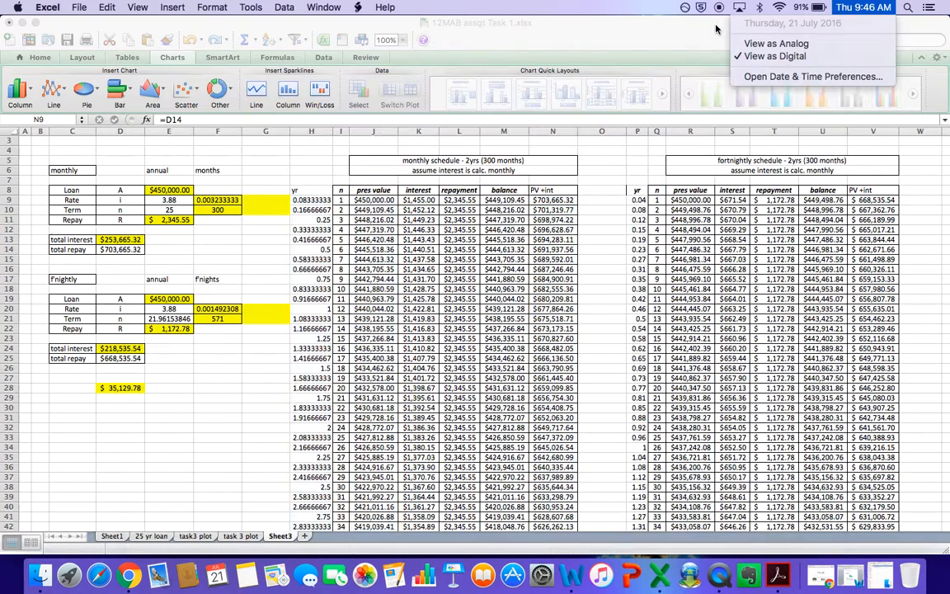
left_click(646, 27)
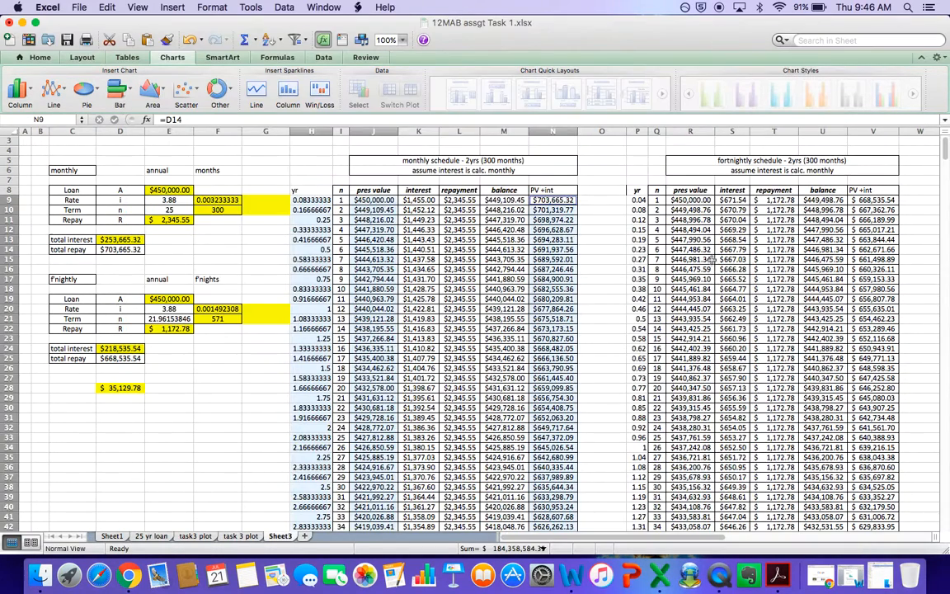
scroll(719, 300, "up", 4)
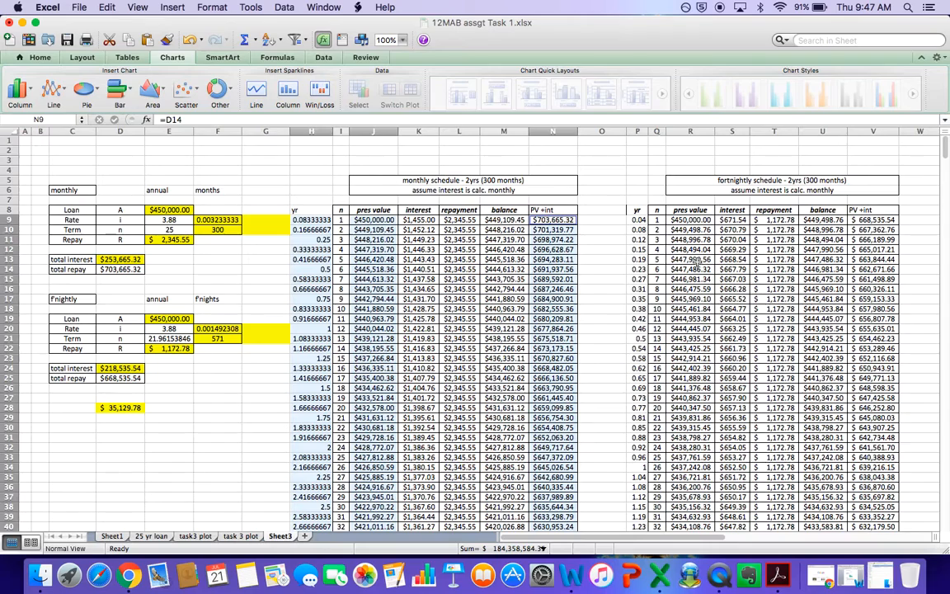
Review the monthly and fortnightly repayment schedules on Sheet3 and check the fortnightly total interest formula in D24.
left_click(603, 258)
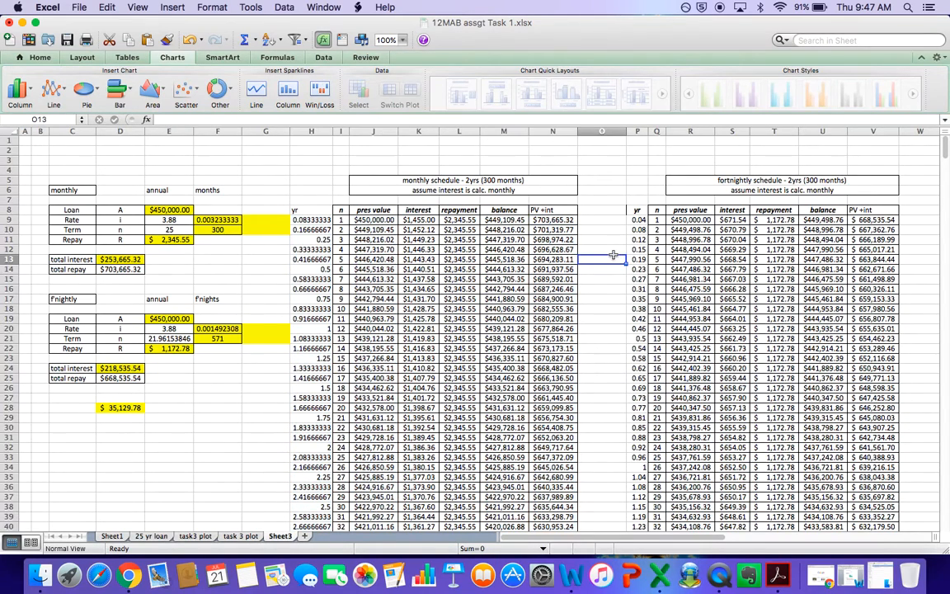
left_click(599, 240)
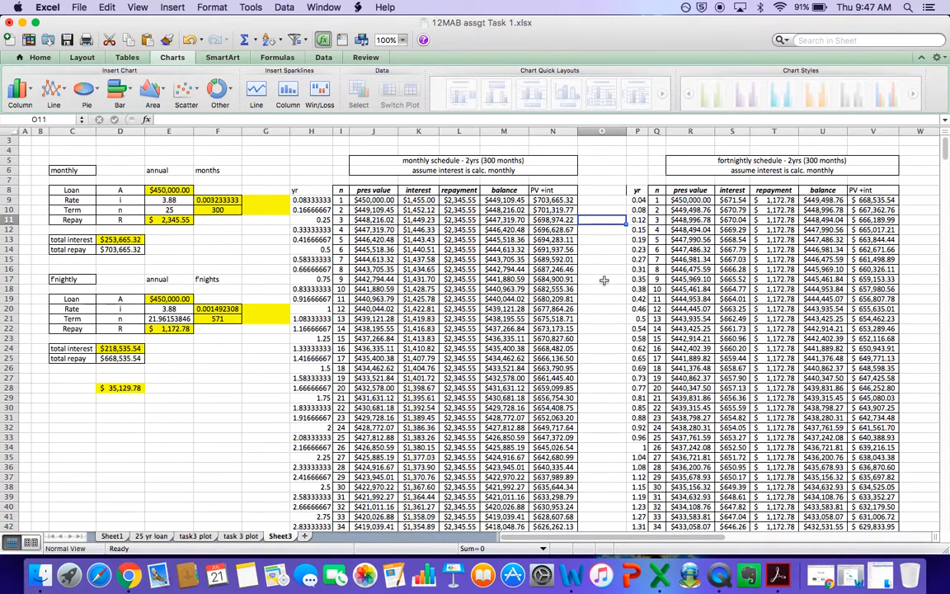
left_click(603, 280)
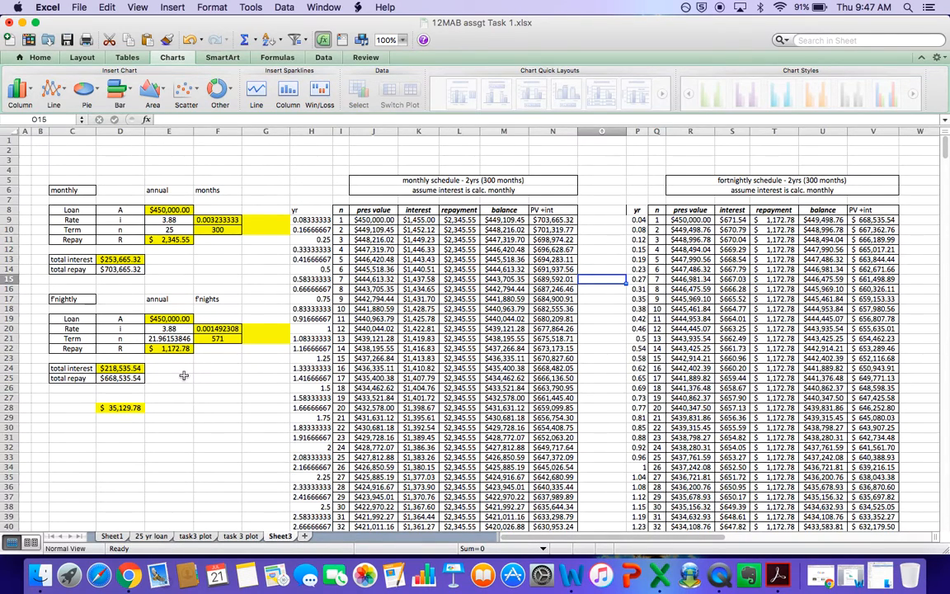
left_click(116, 368)
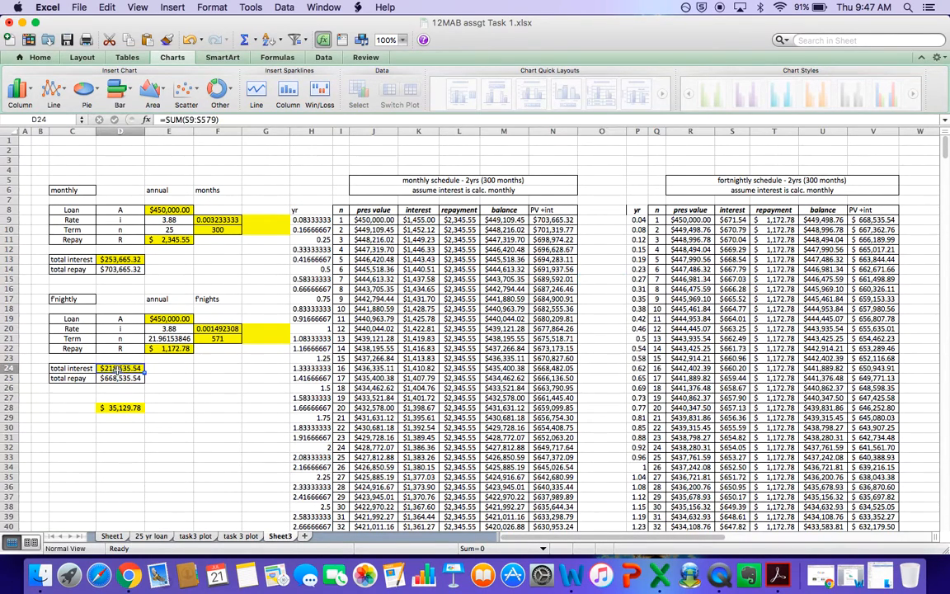
left_click(217, 407)
scroll(454, 415, "down", 3)
scroll(455, 415, "up", 3)
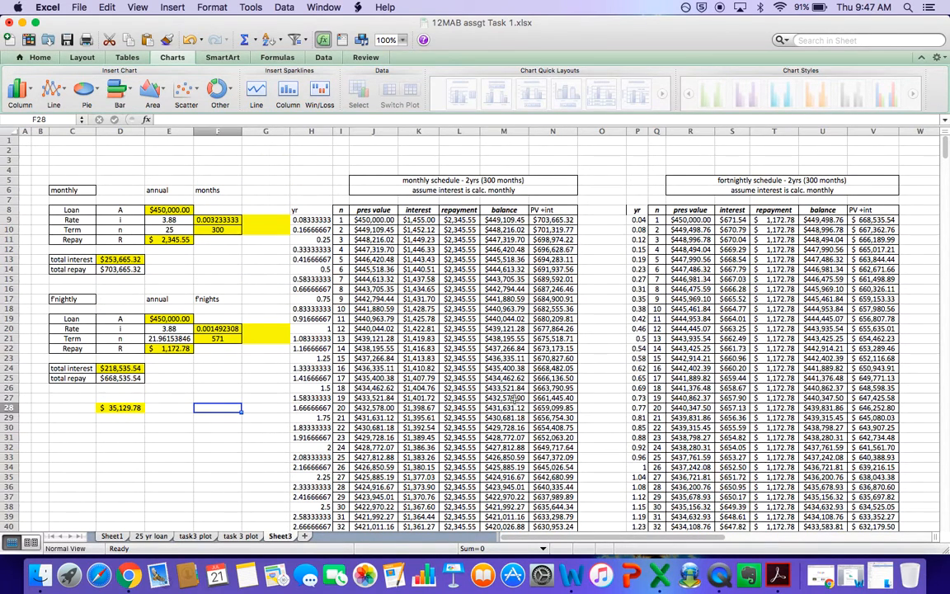
scroll(554, 348, "down", 2)
scroll(556, 349, "up", 2)
scroll(488, 372, "down", 4)
scroll(270, 154, "up", 4)
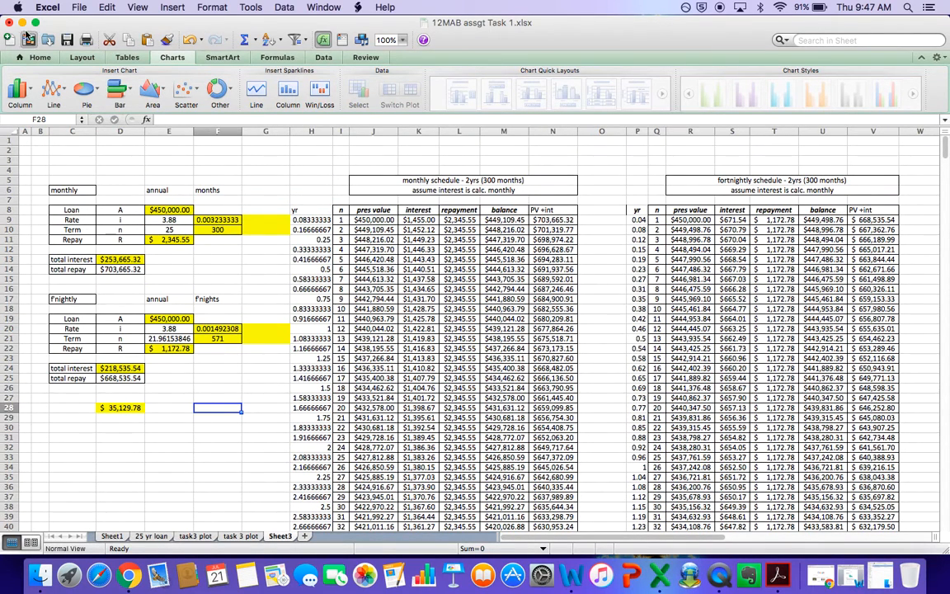